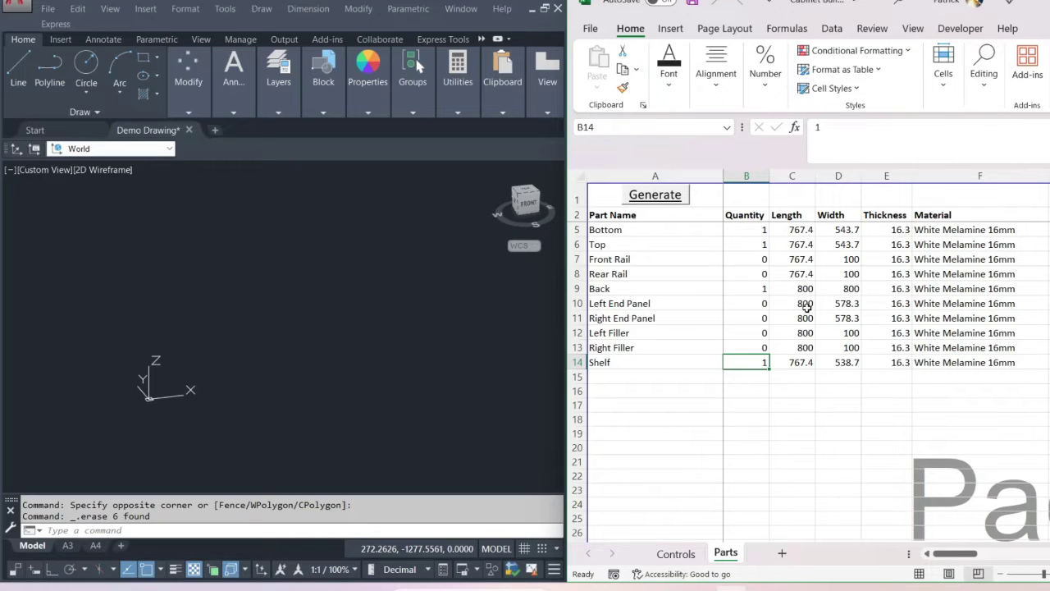
Generate the cabinet in the drawing from the spreadsheet's Parts list
left_click(721, 288)
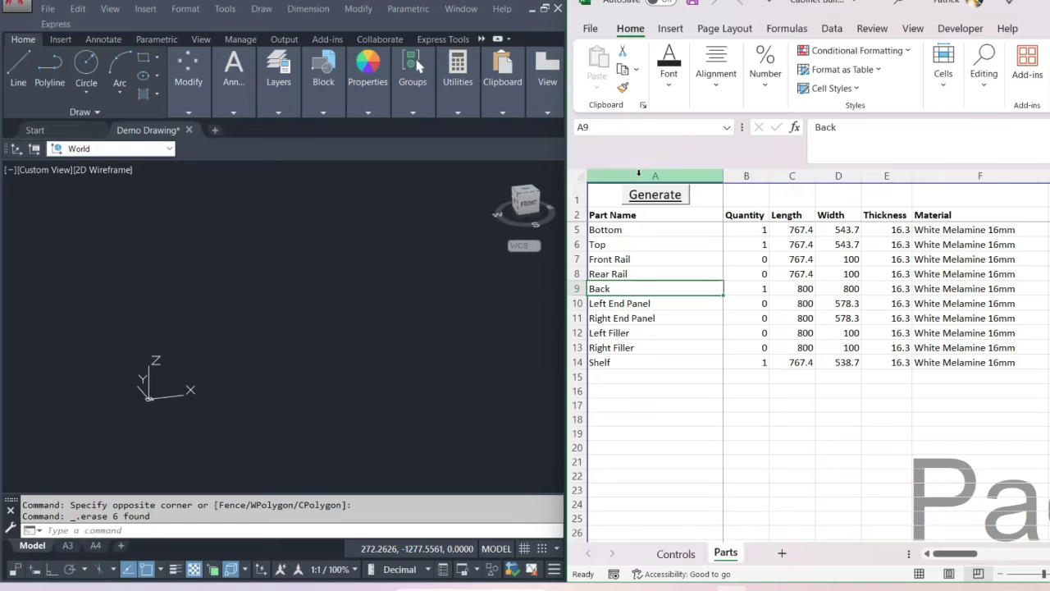
left_click(661, 197)
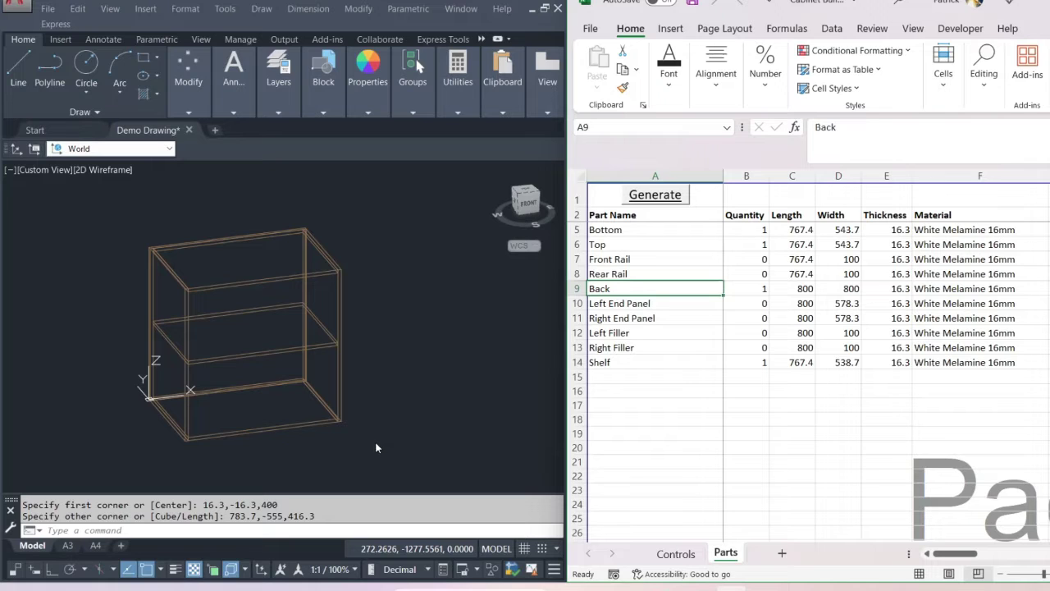
left_click(282, 367)
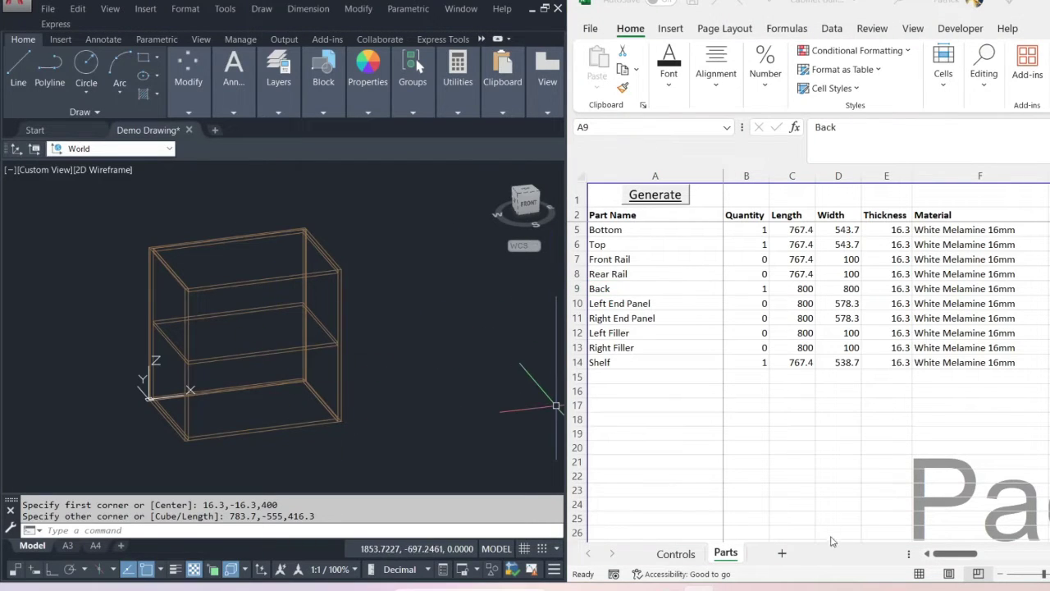
left_click(955, 557)
mouse_move(976, 558)
left_mouse_down()
mouse_move(1032, 554)
mouse_move(970, 556)
left_mouse_up()
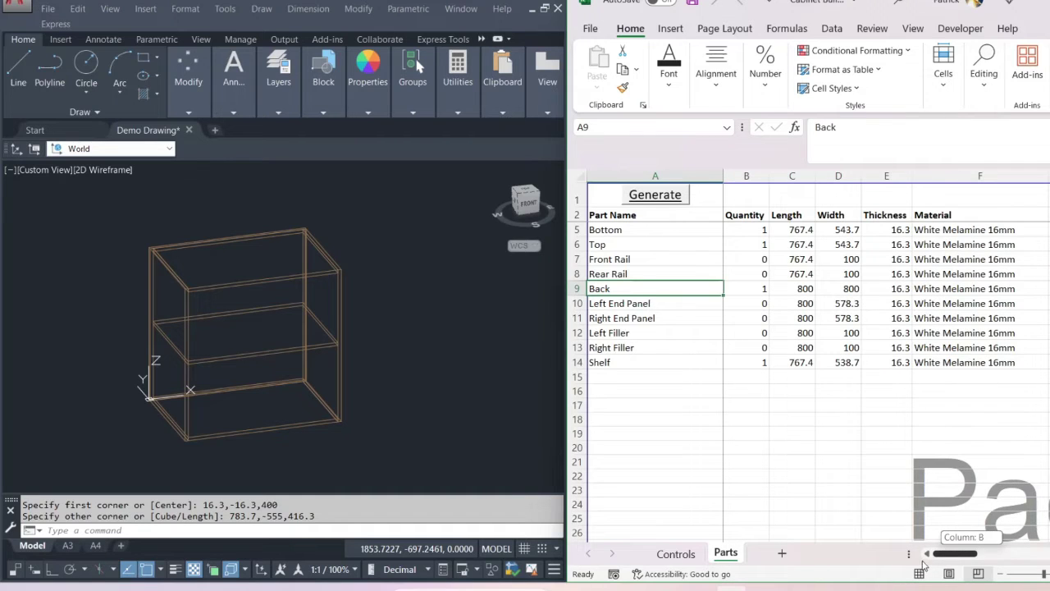
Open the Controls sheet and erase all parts of the generated cabinet from the drawing
left_click(670, 556)
left_click(406, 437)
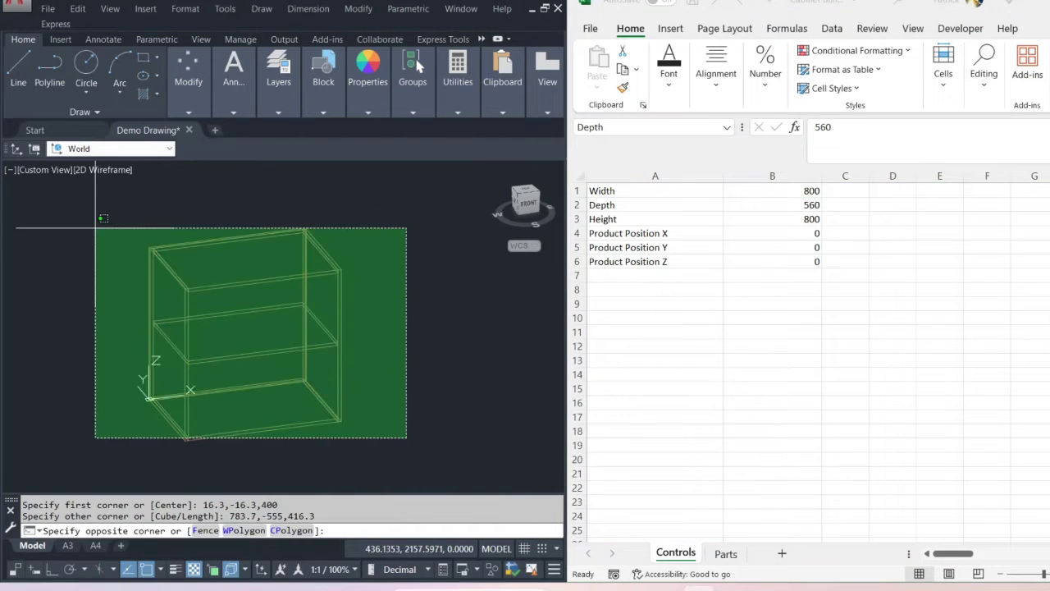
left_click(95, 227)
key("Delete")
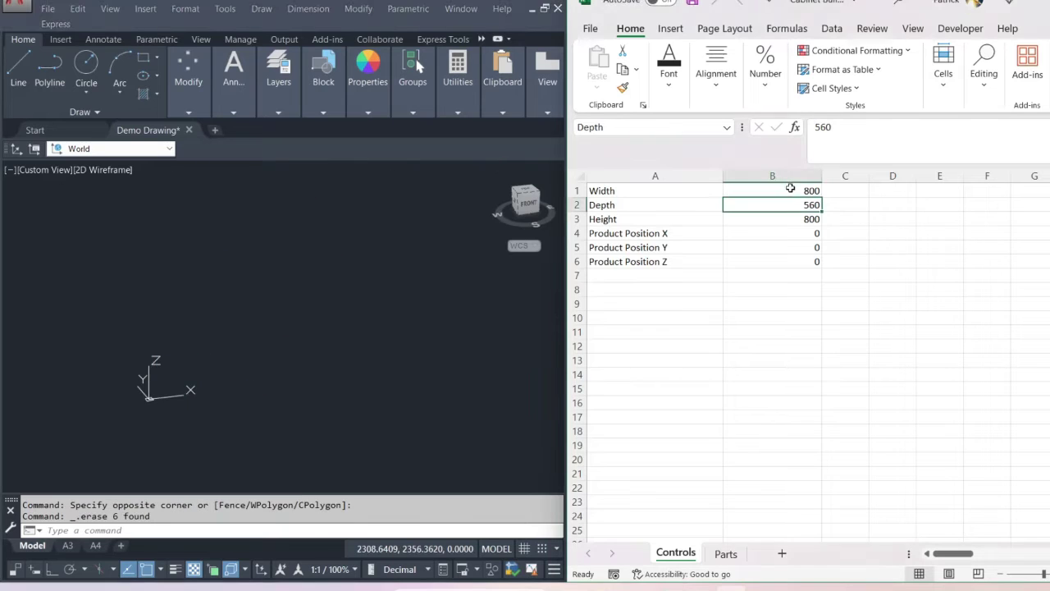
Set the cabinet's Width to 1000 in the Controls sheet and generate it from the Parts sheet
left_click(791, 189)
type("10")
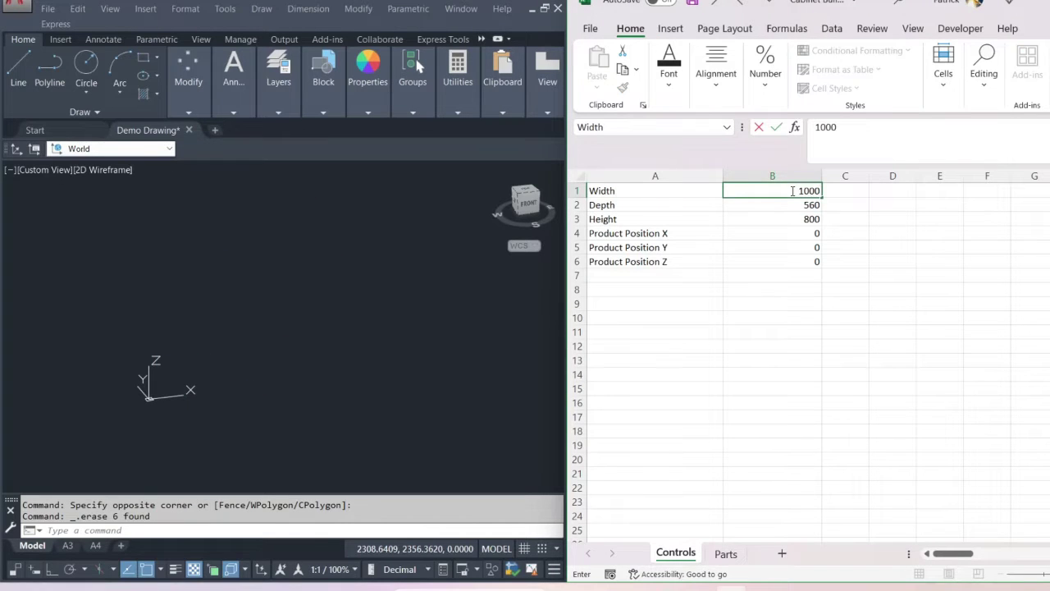
key("Return")
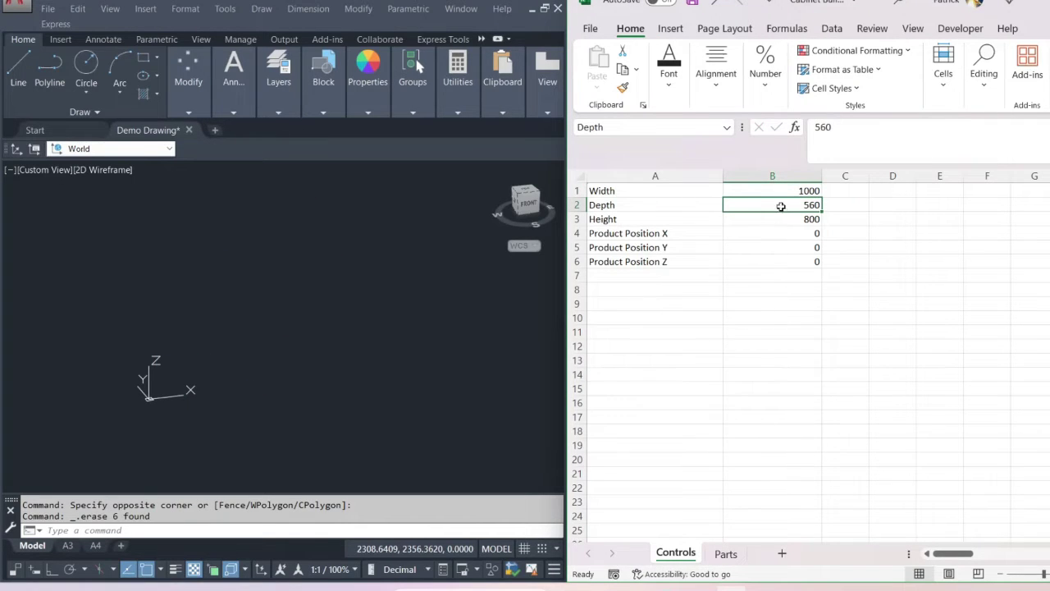
left_click(724, 554)
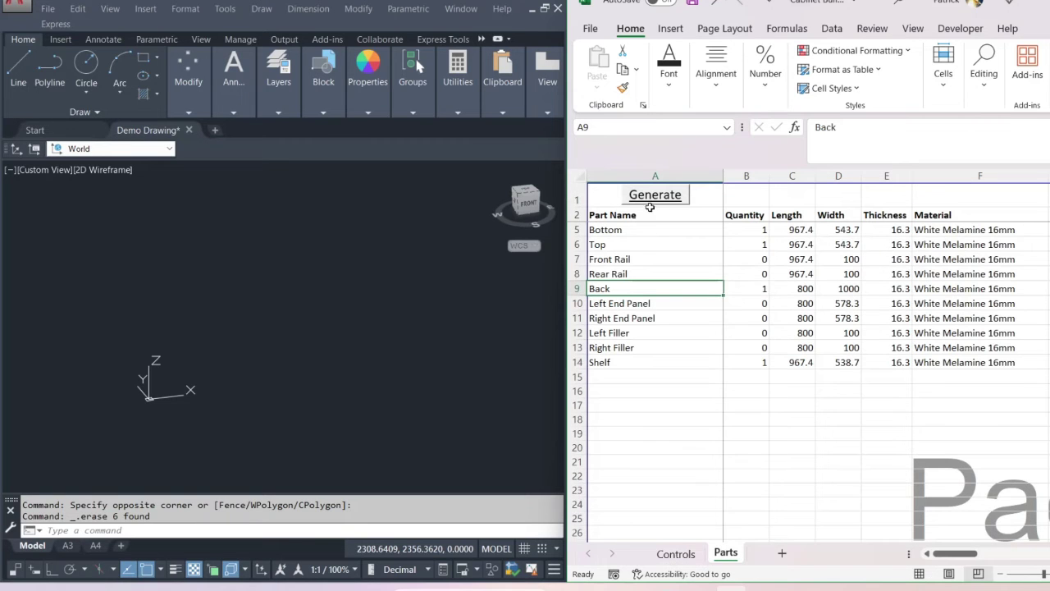
left_click(650, 202)
left_click(408, 400)
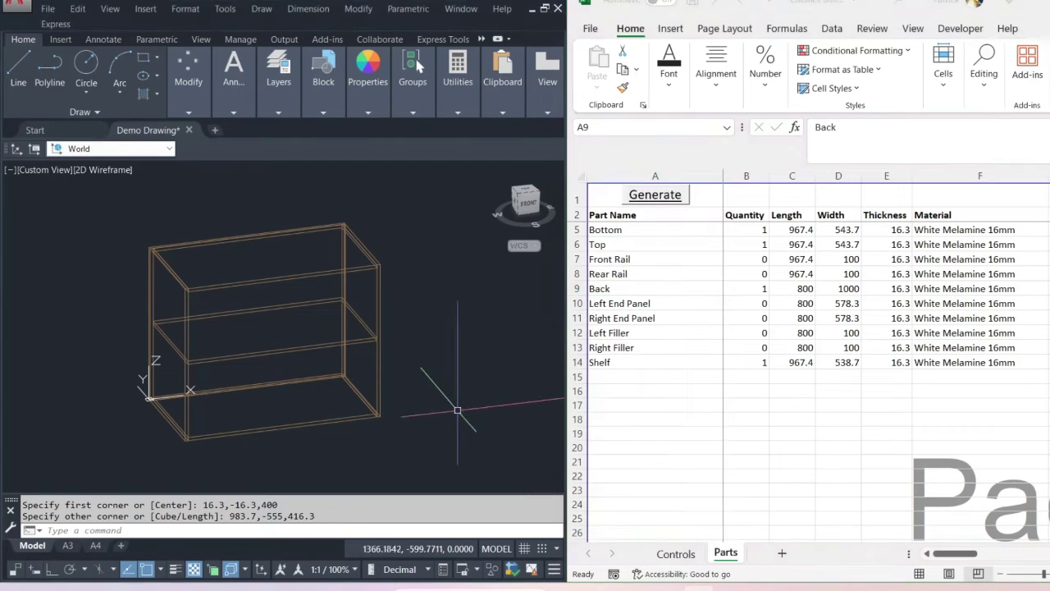
Erase the entire 1000-wide cabinet from the drawing
left_click(414, 468)
left_click(45, 189)
key("Delete")
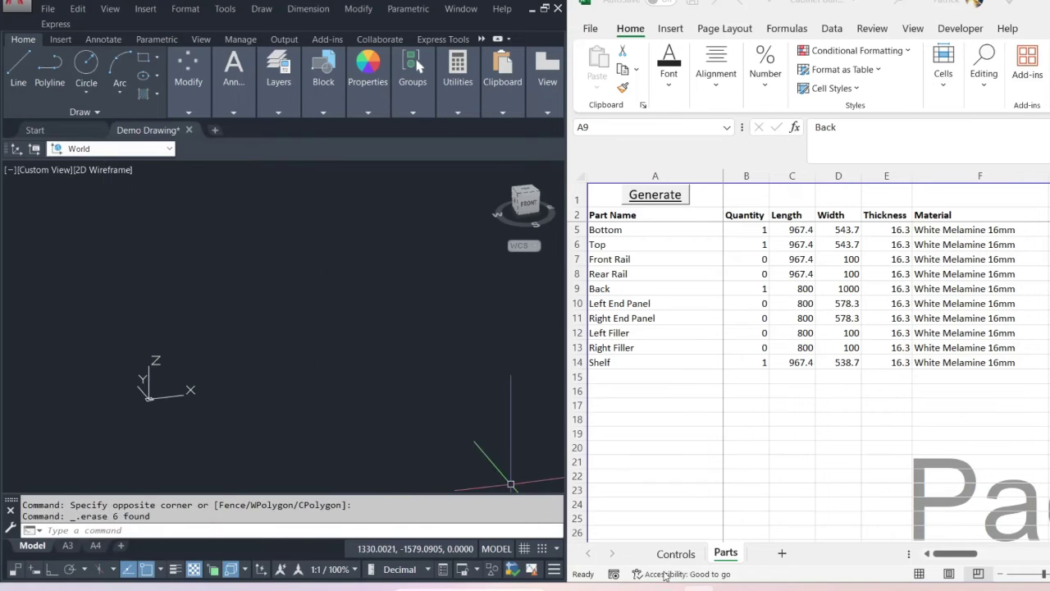
In the Controls sheet, set Product Position X to 500 and Width to 500
left_click(701, 564)
left_click(684, 558)
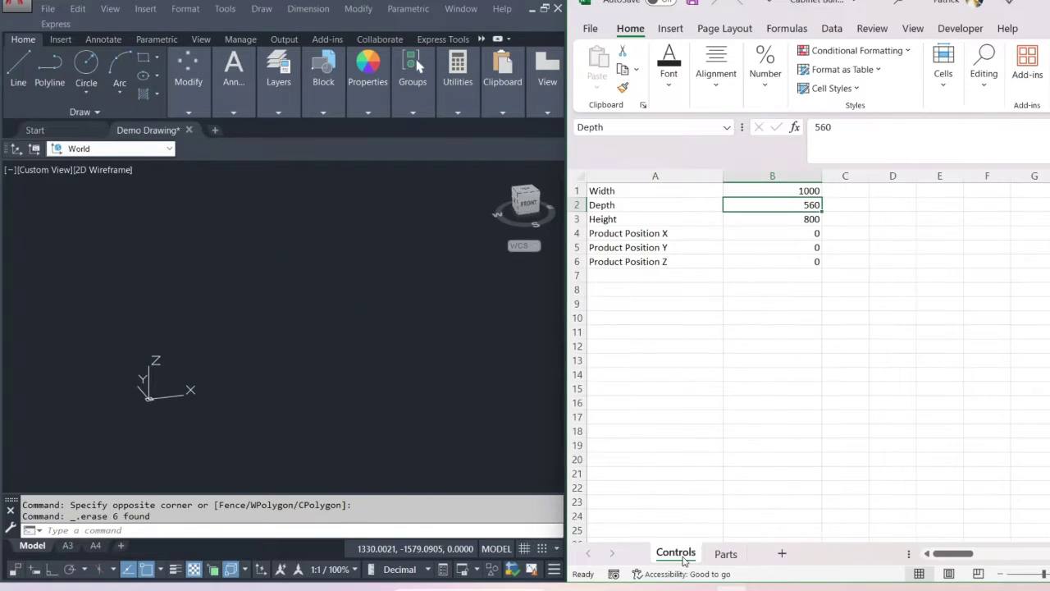
left_click(786, 233)
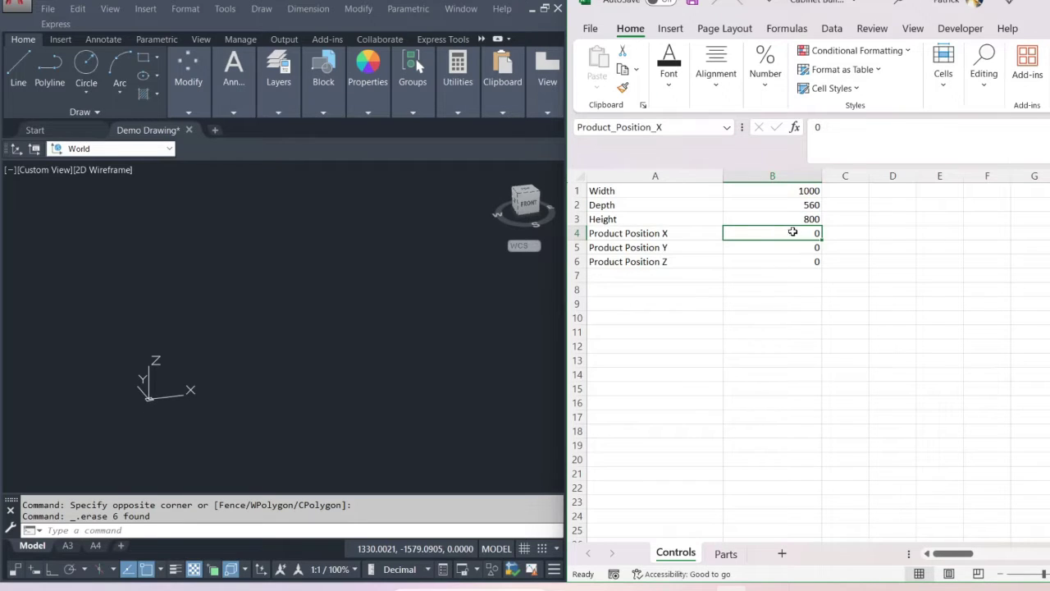
type("500")
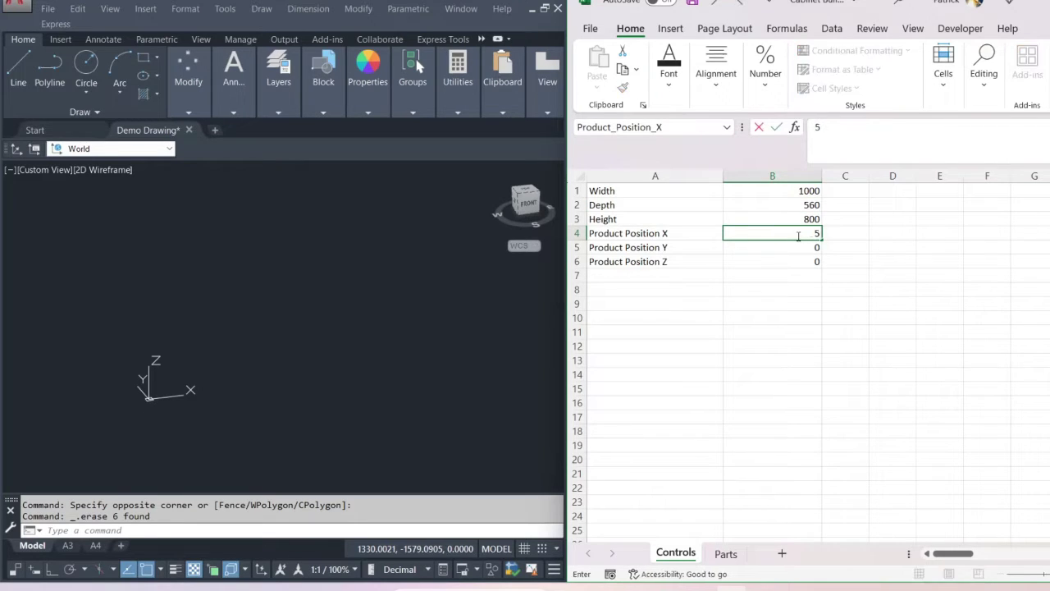
key("Return")
key("Return")
left_click(798, 192)
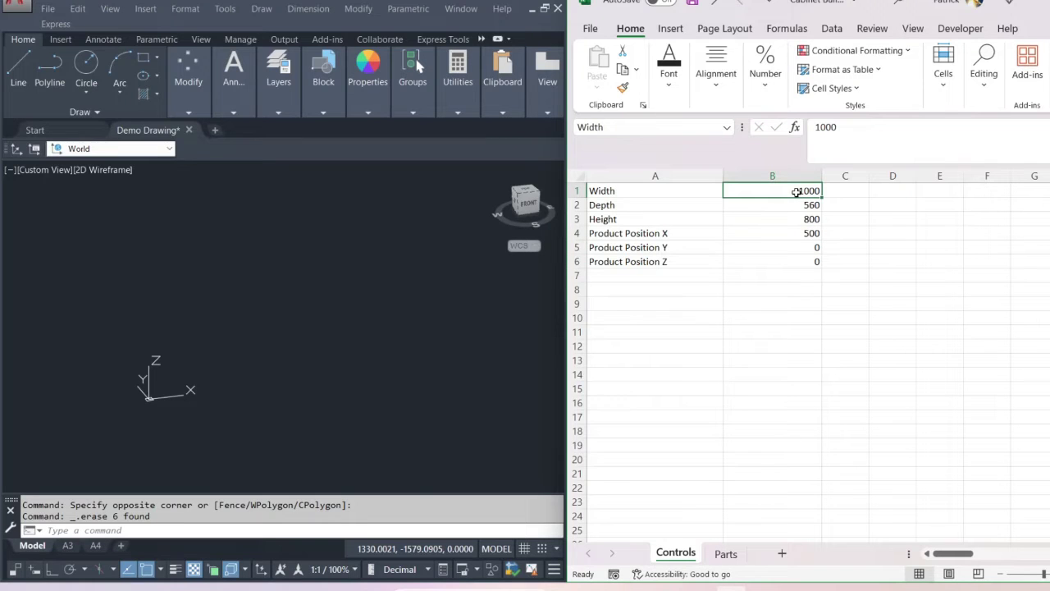
type("500")
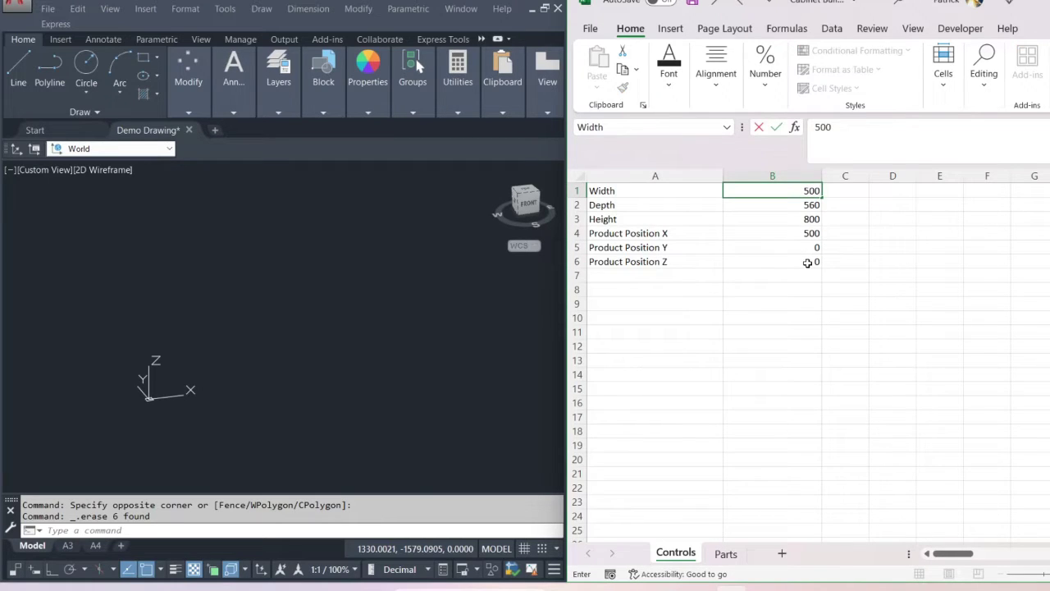
key("Return")
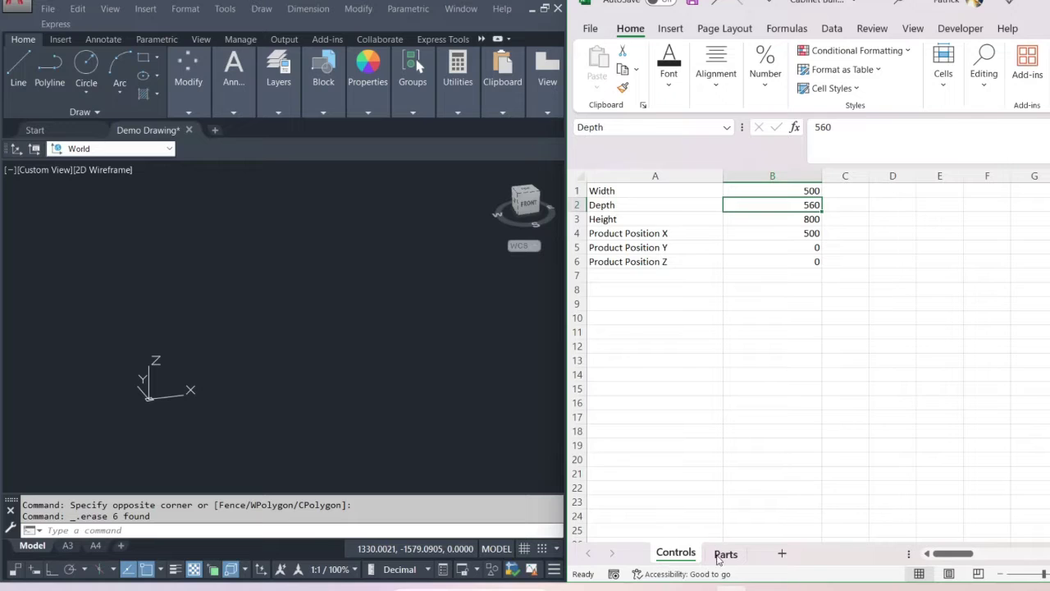
Generate the repositioned 500-wide cabinet from the Parts sheet and erase all its parts from the drawing
left_click(725, 554)
left_click(658, 202)
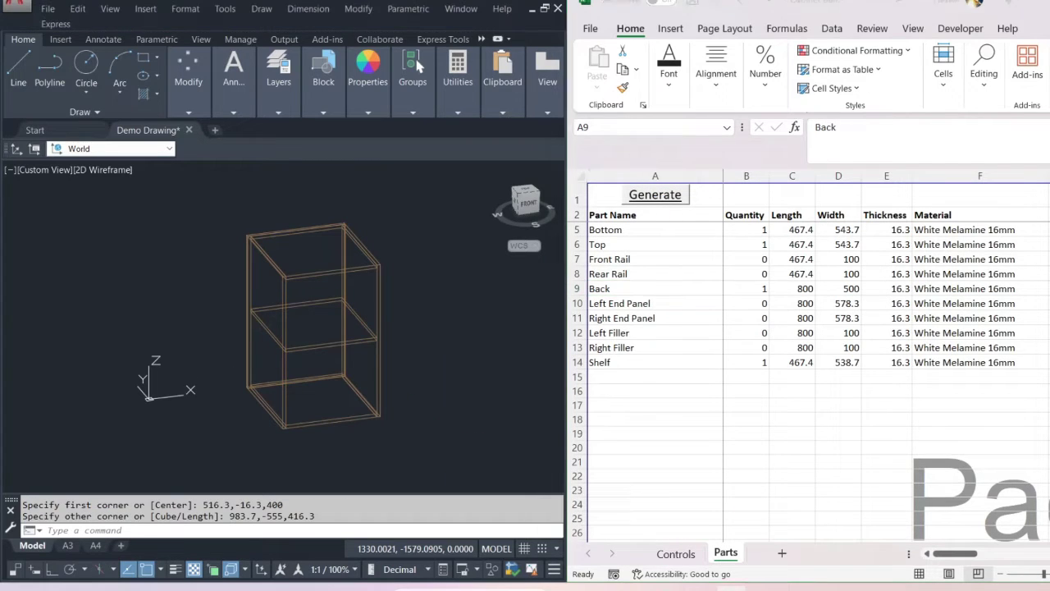
left_click(442, 453)
left_click(174, 162)
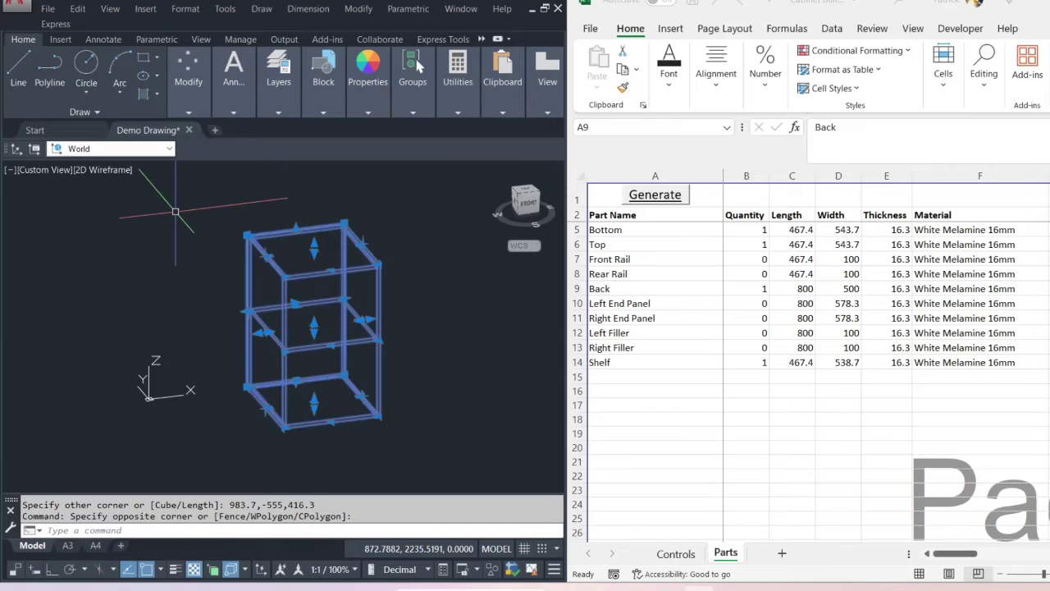
key("Delete")
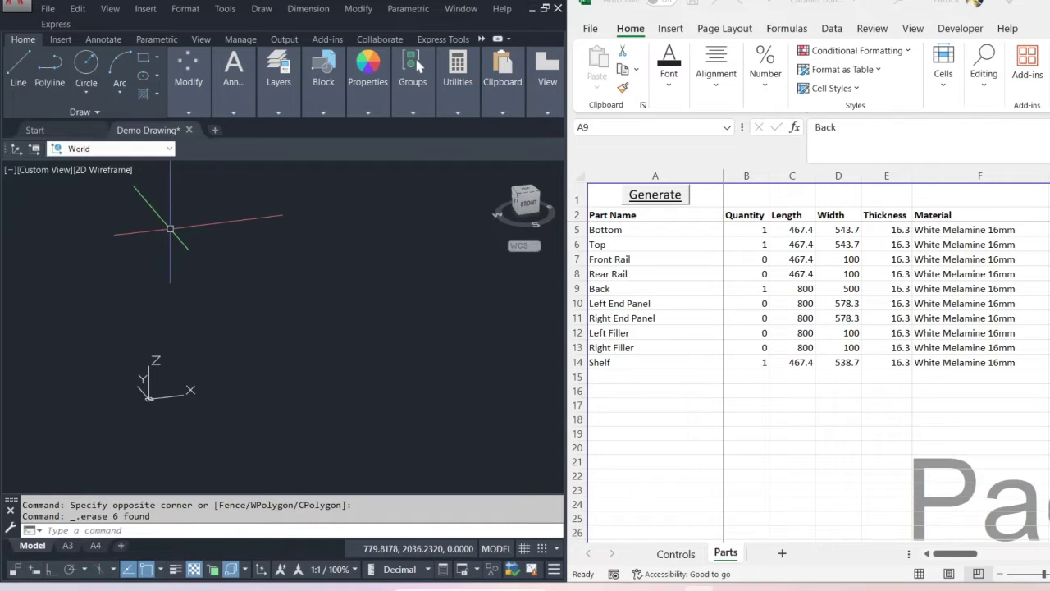
Maximize the spreadsheet window and examine the Quantity, Material and Part Name columns of the Parts sheet
double_click(886, 1)
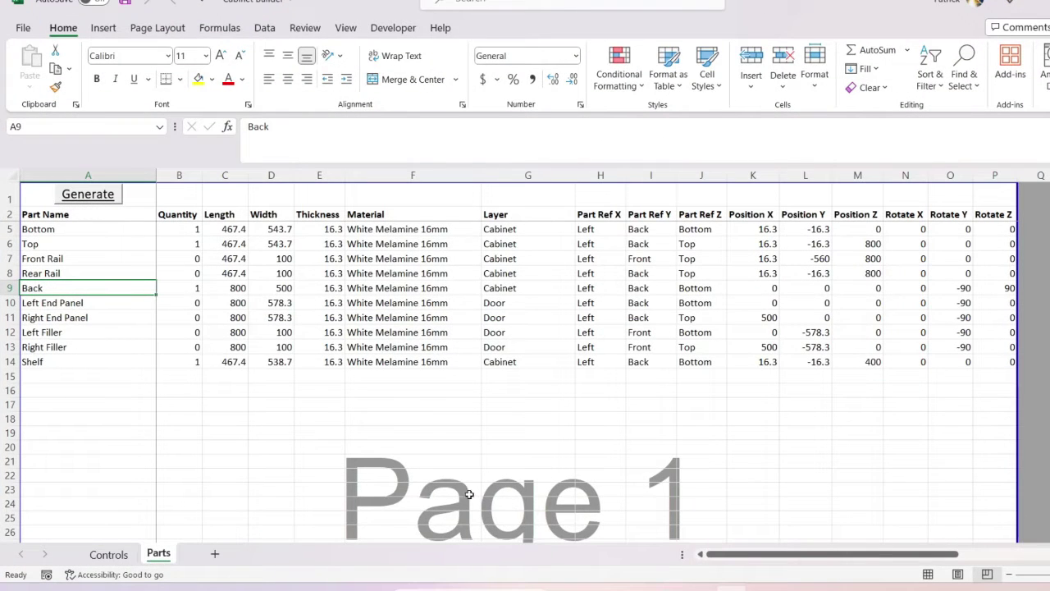
left_click(794, 555)
left_click(187, 231)
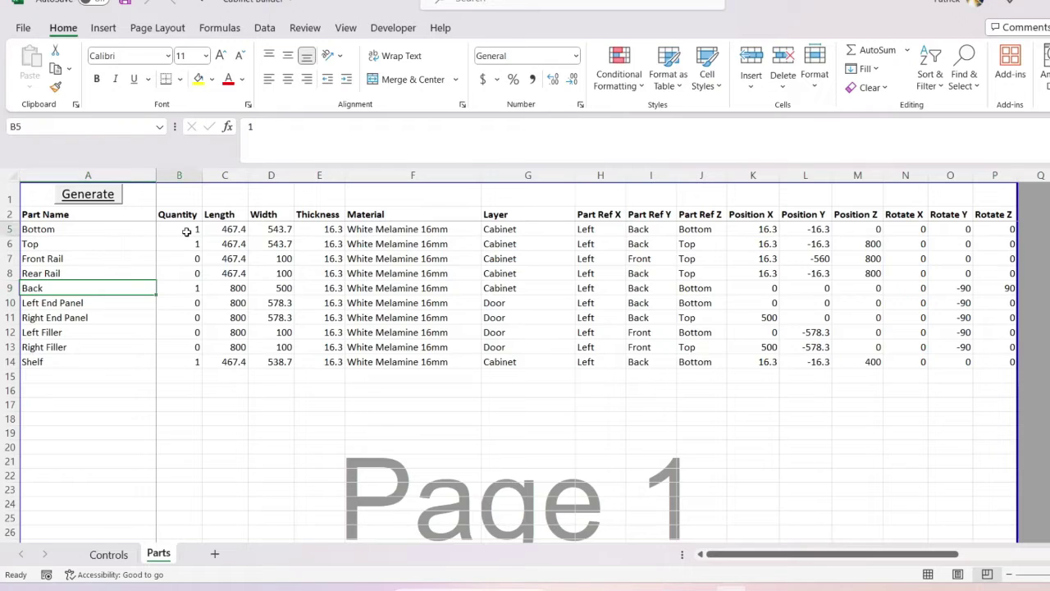
left_click(185, 248)
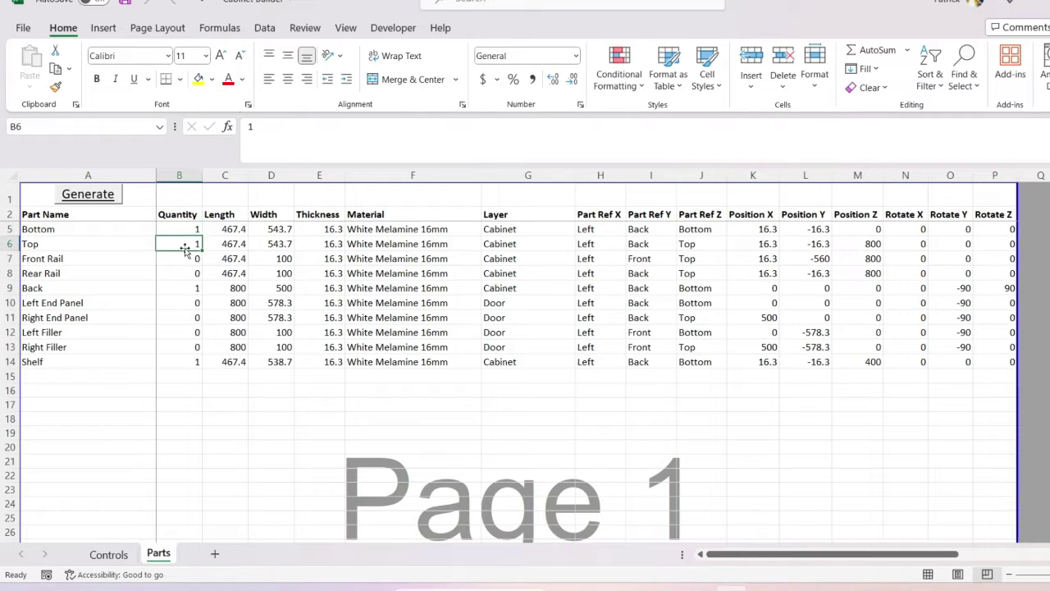
left_click(188, 290)
left_click(191, 332)
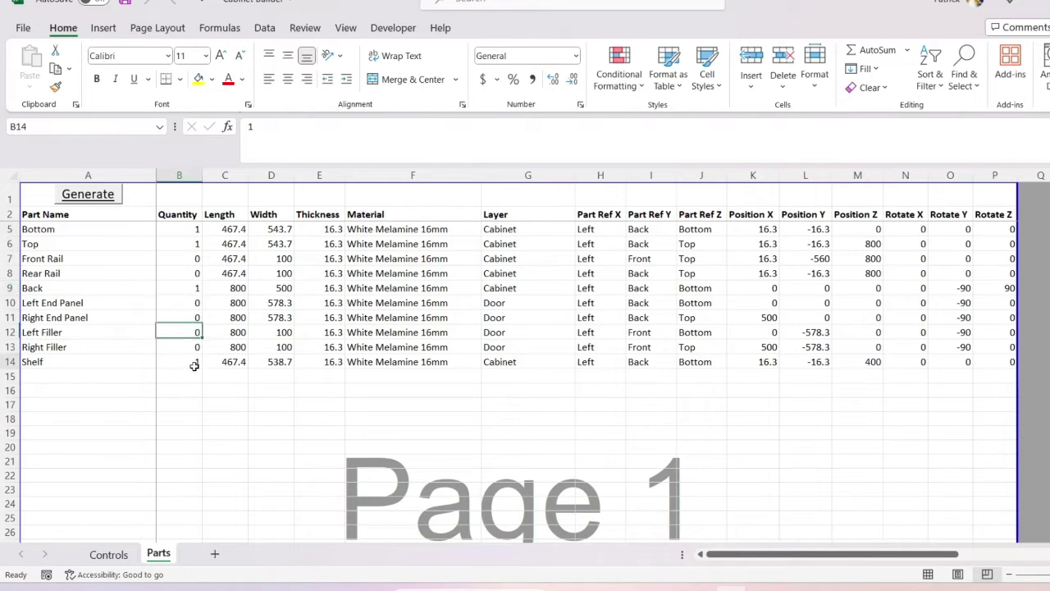
left_click(194, 362)
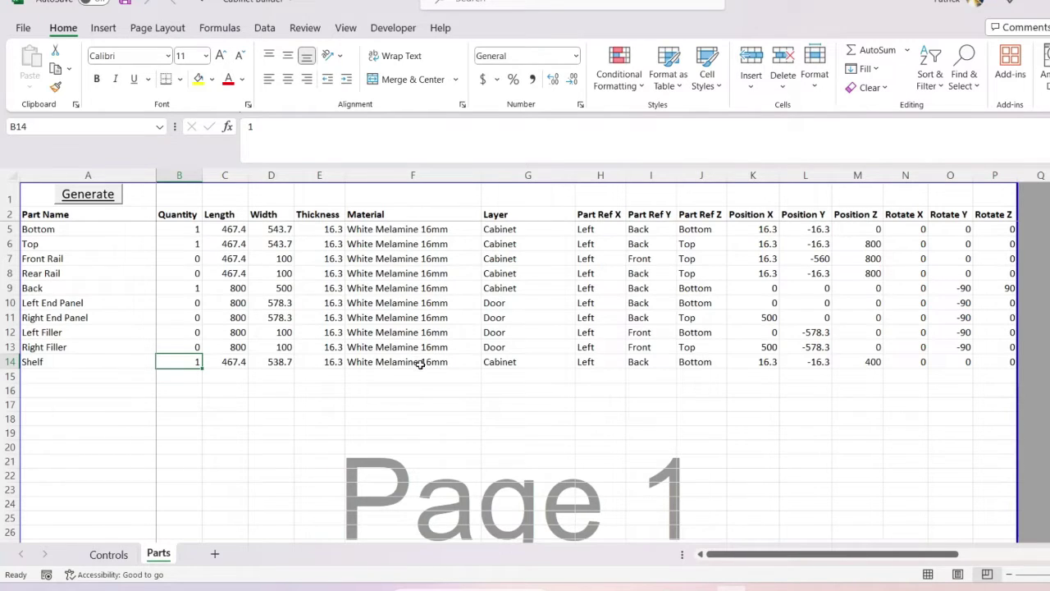
left_click_drag(420, 364, 414, 229)
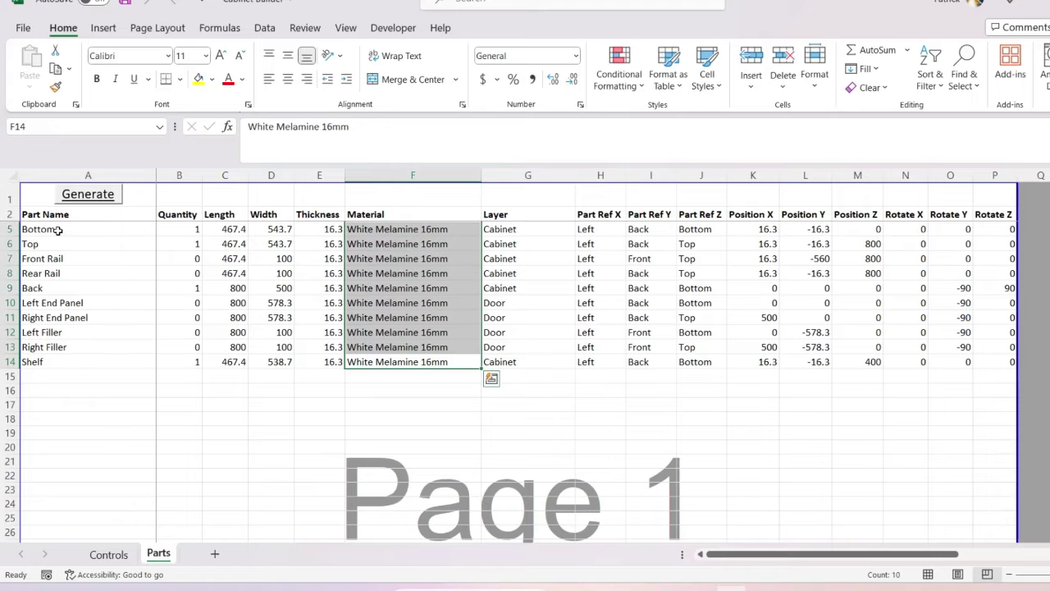
left_click_drag(57, 230, 82, 364)
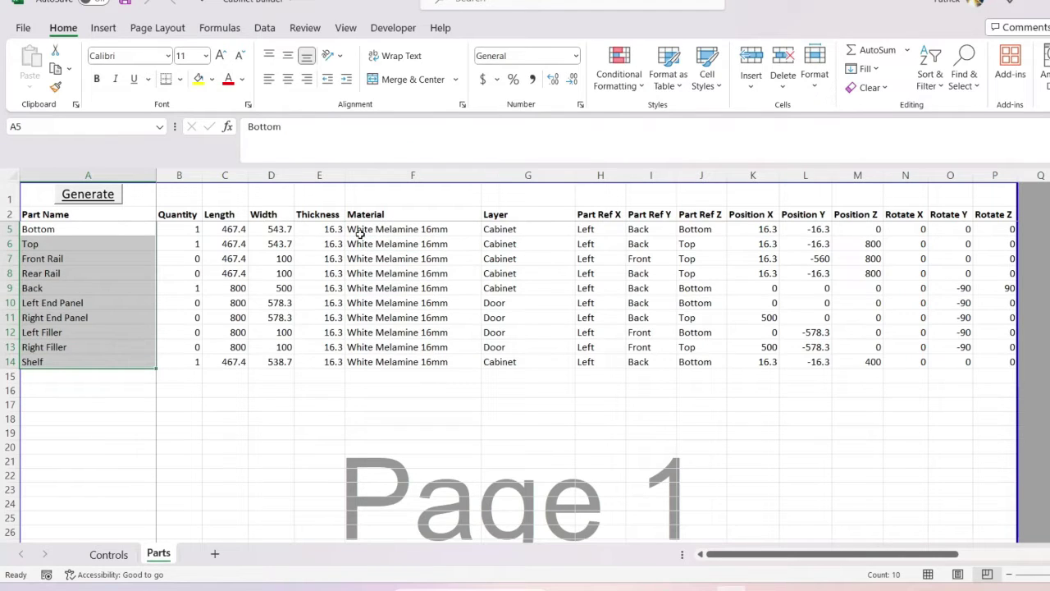
left_click_drag(450, 229, 459, 360)
key("ctrl+v")
left_click(435, 273)
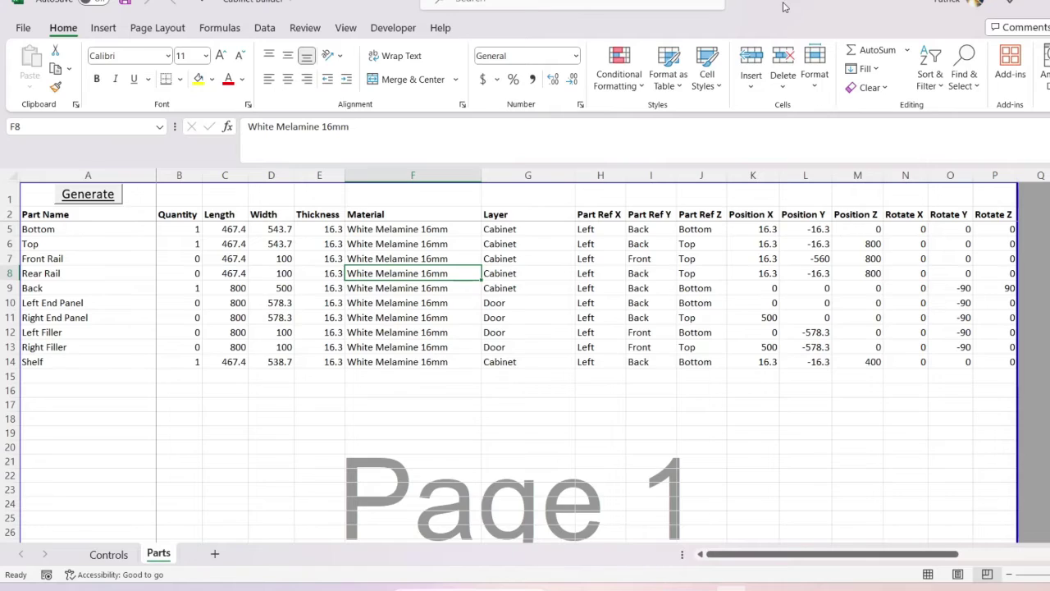
Restore the side-by-side window layout and set the Bottom part's Layer to Door in cell G5
left_click_drag(783, 1, 809, 17)
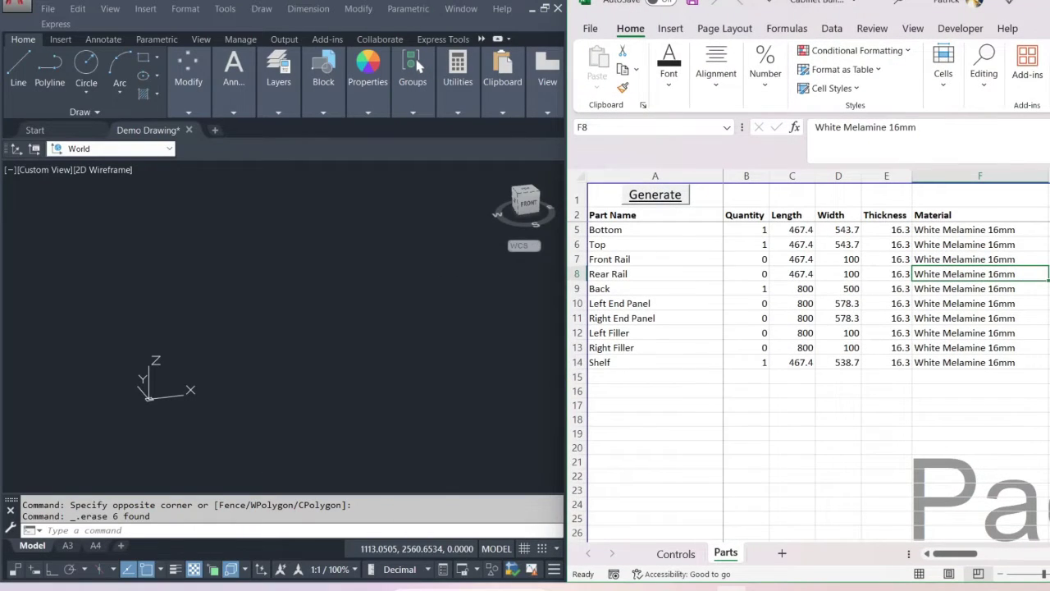
left_click(1049, 230)
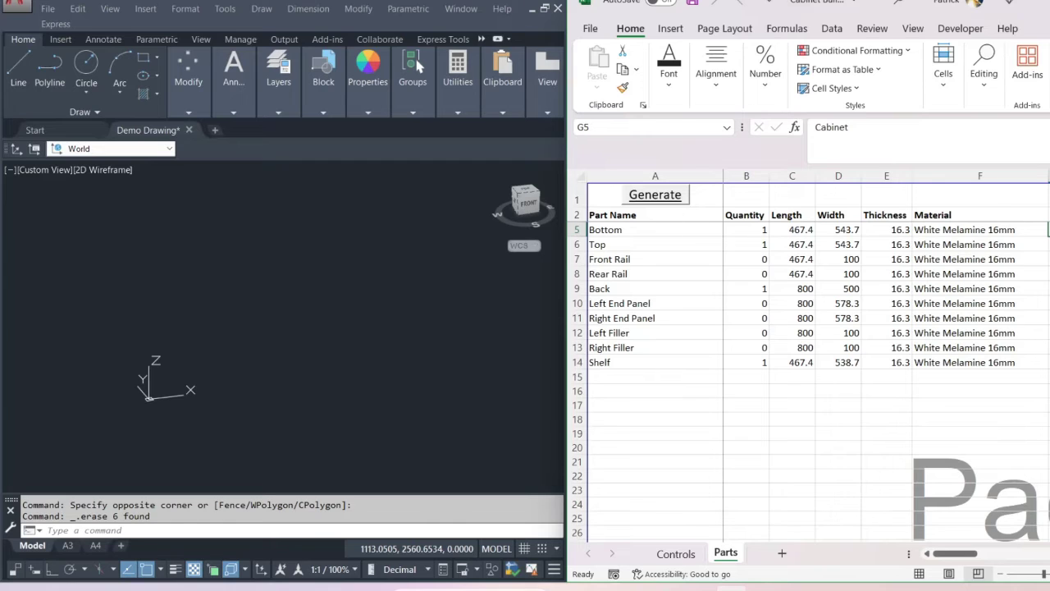
type("Door")
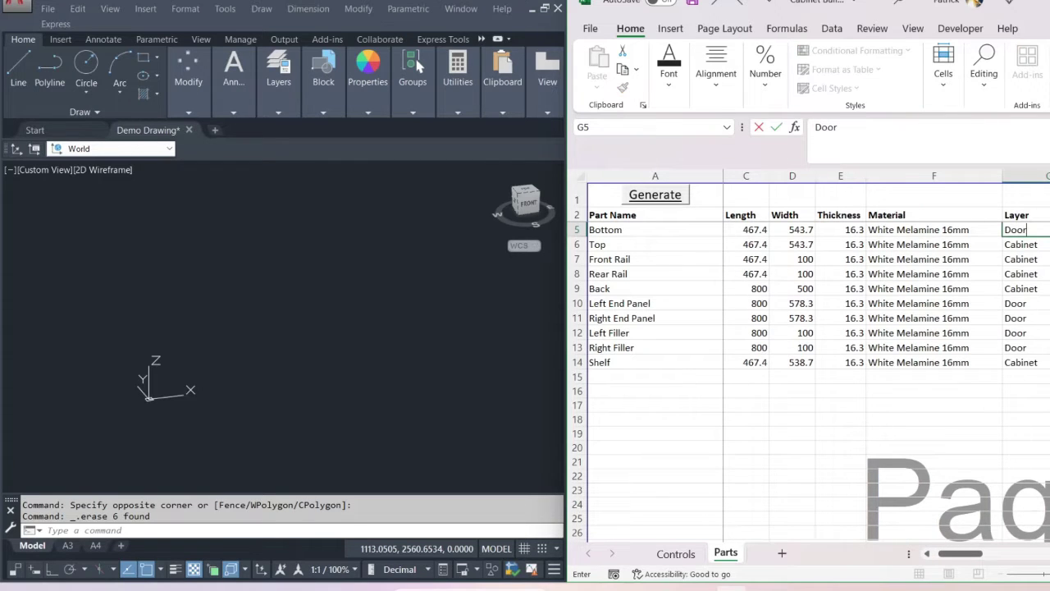
key("Return")
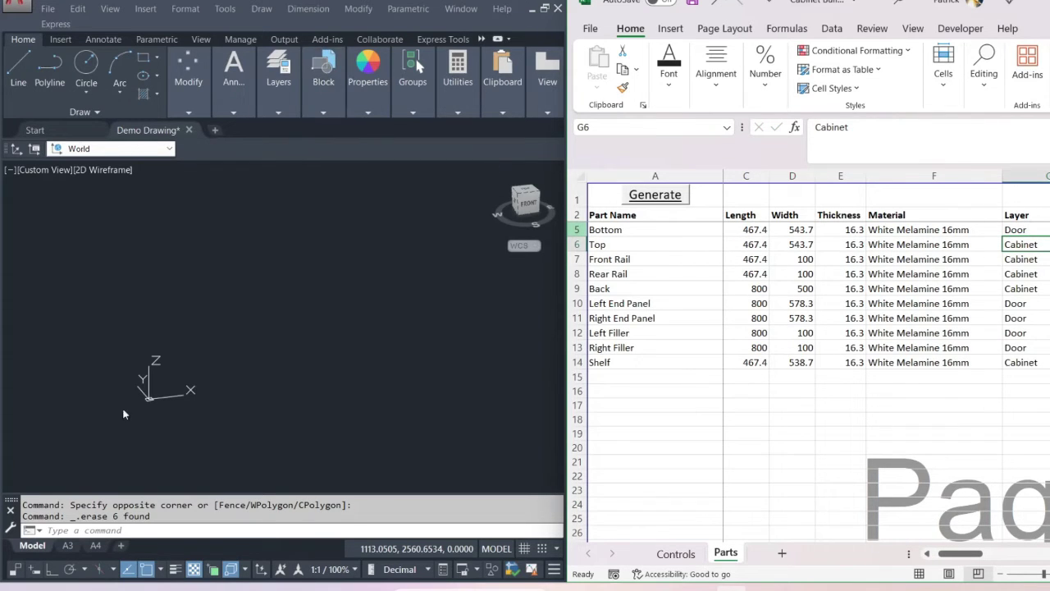
Generate the cabinet with the Bottom part on the Door layer and inspect it up close in the drawing
left_click(802, 332)
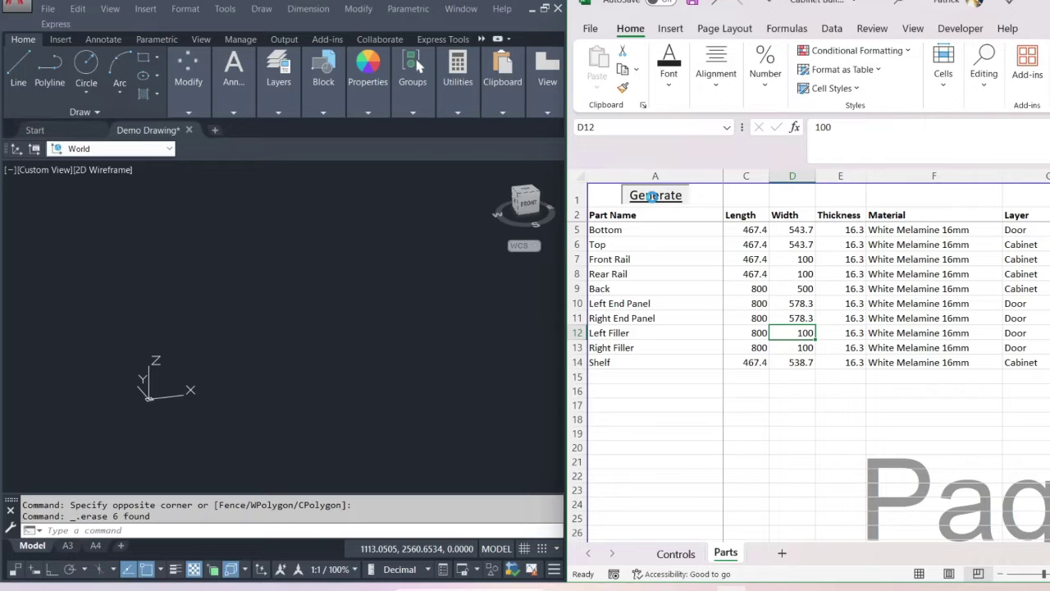
left_click(652, 196)
scroll(347, 422, "up", 2)
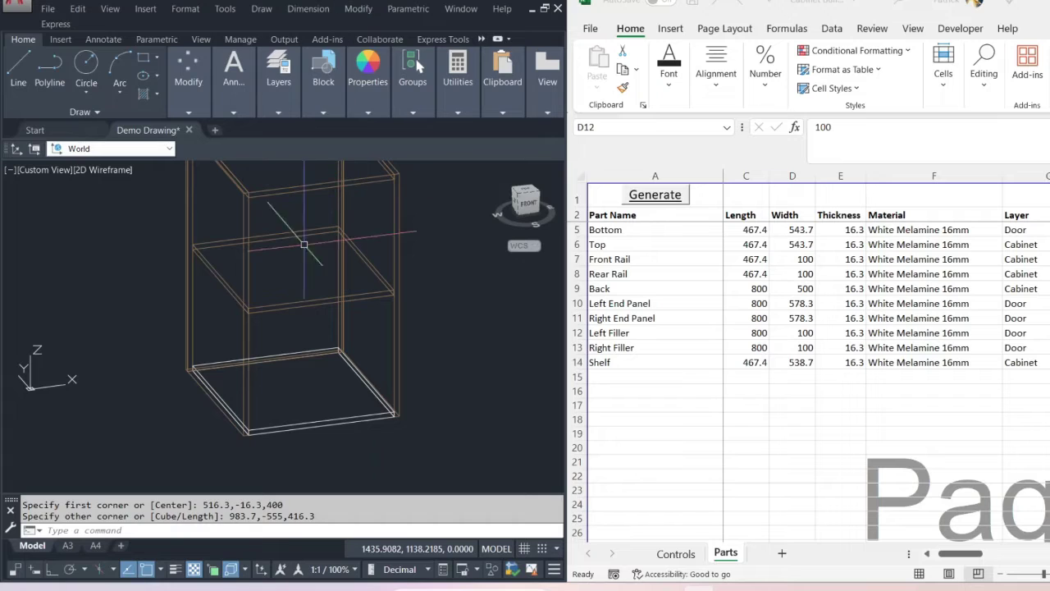
Set the Door layer's colour to cyan in the Layer Properties Manager and close the manager
left_click(278, 113)
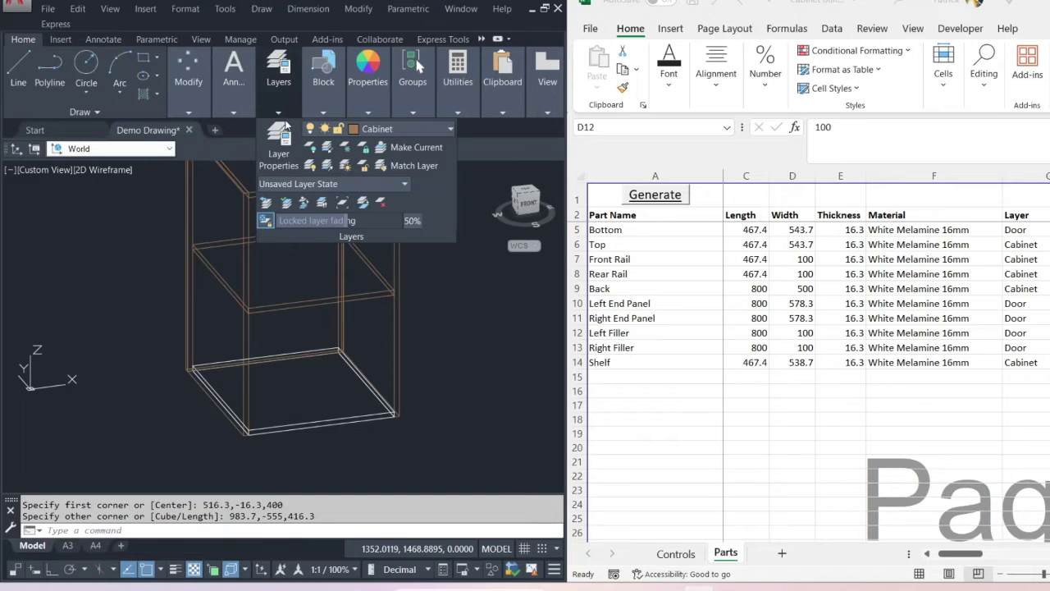
left_click(279, 144)
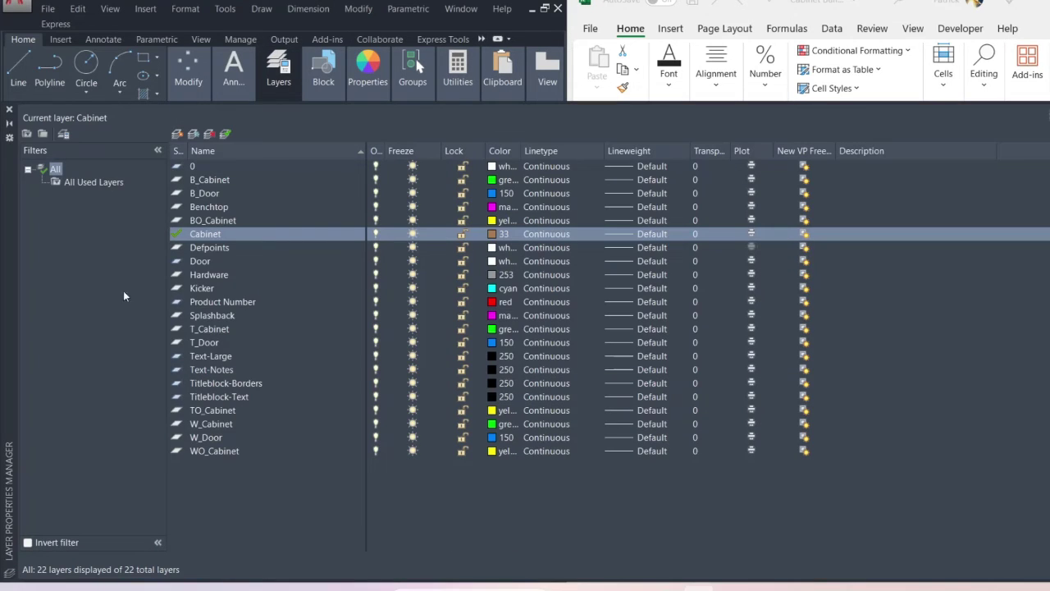
left_click(281, 263)
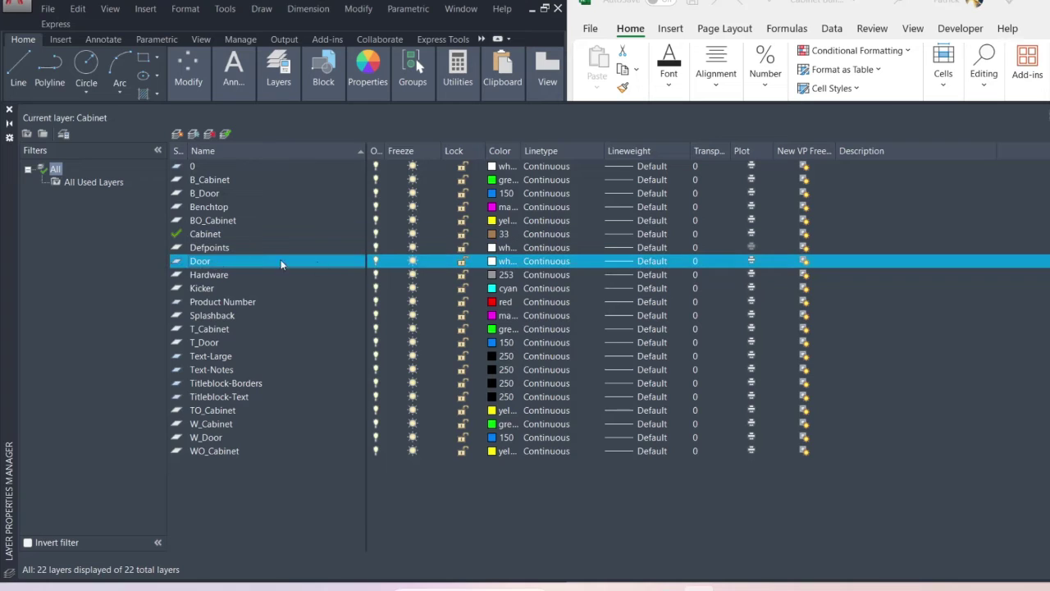
left_click(493, 262)
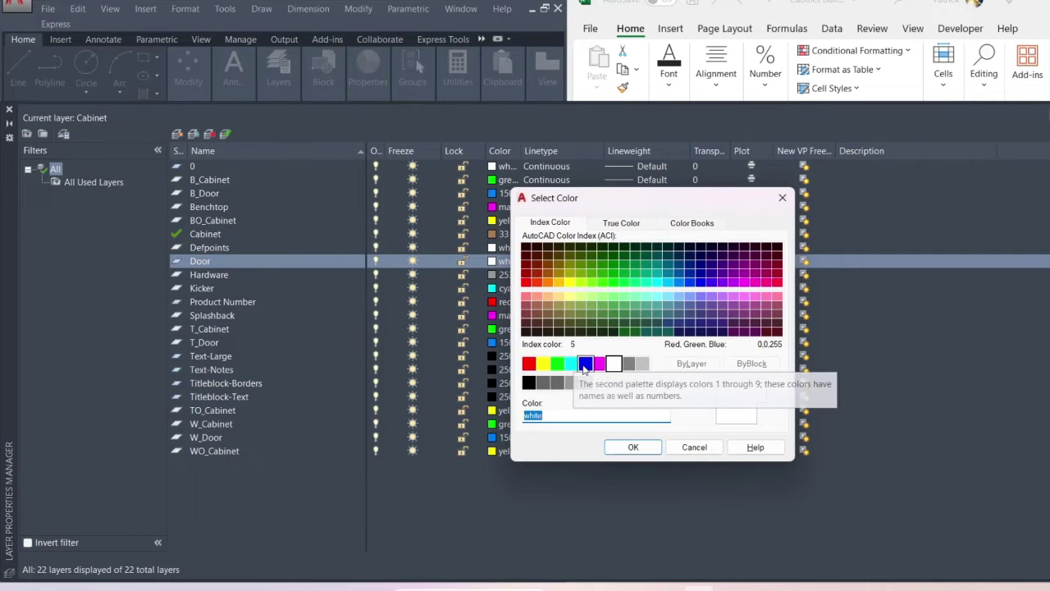
left_click(571, 363)
left_click(632, 446)
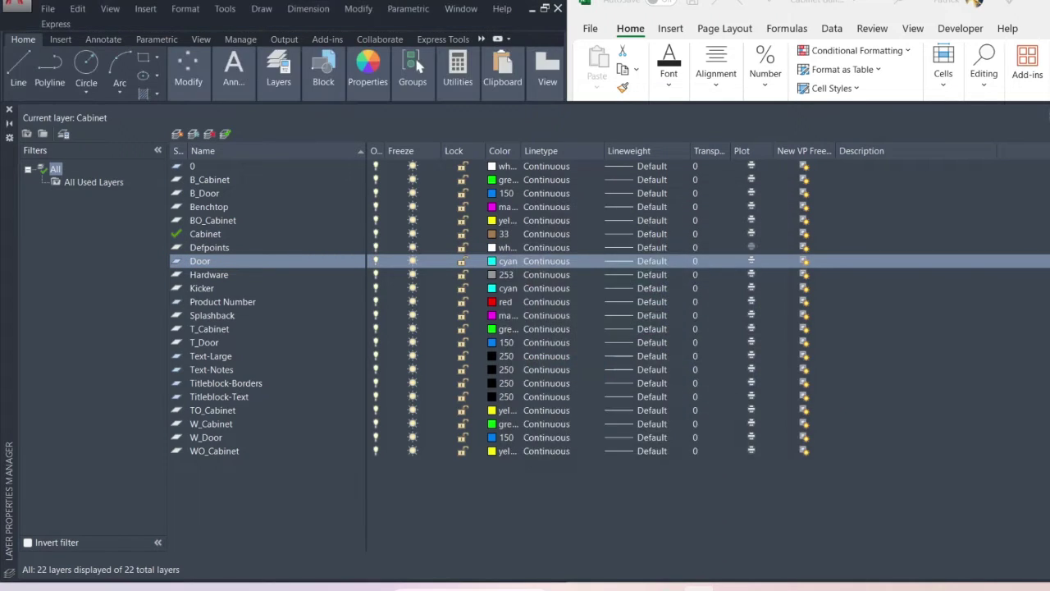
left_click(9, 109)
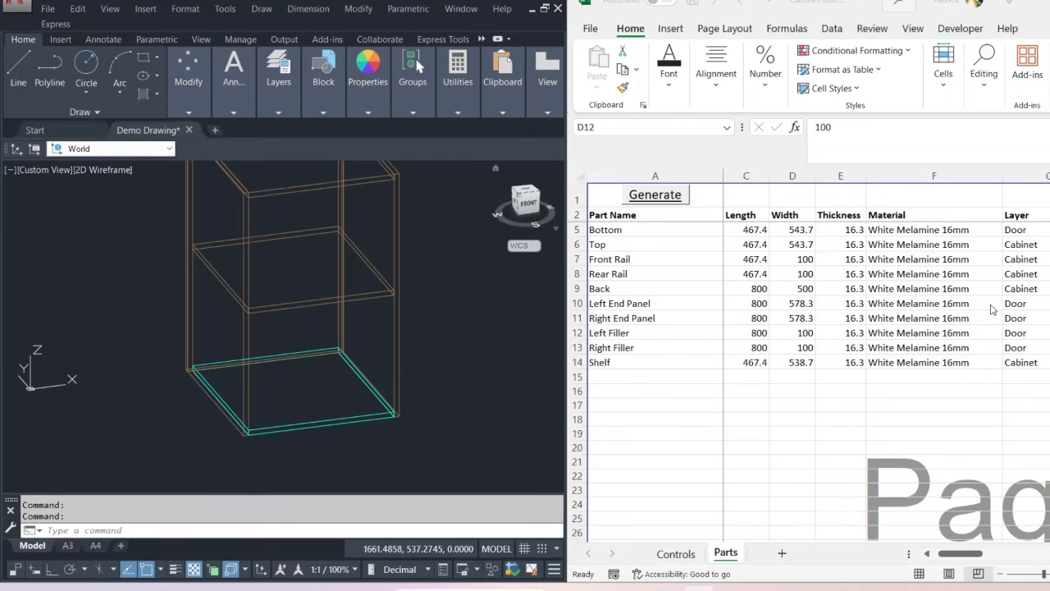
Erase all parts of the generated cabinet from the drawing
scroll(400, 396, "down", 3)
left_click(435, 376)
left_click(215, 208)
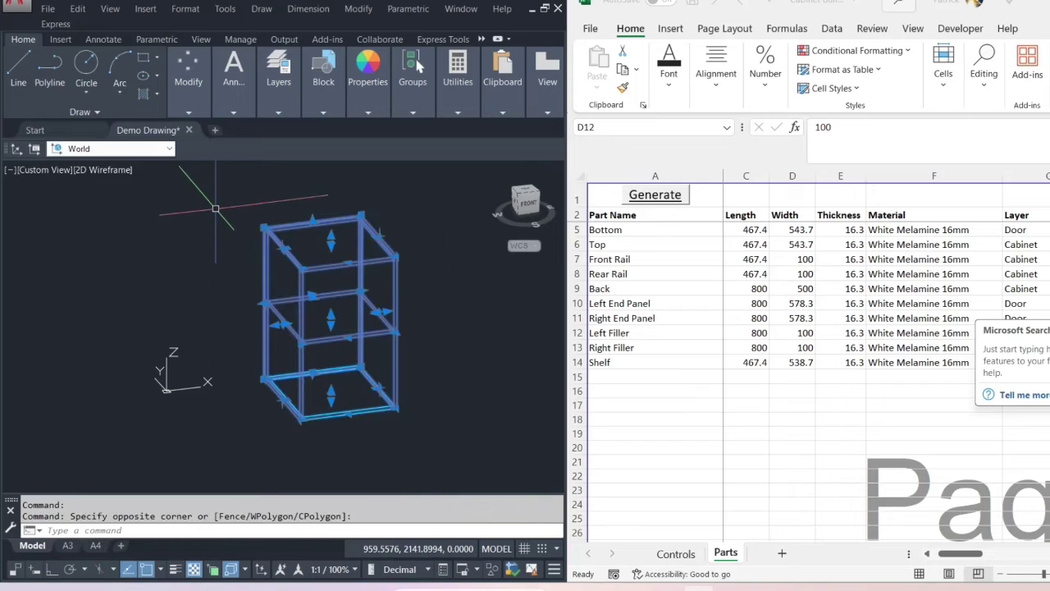
key("Delete")
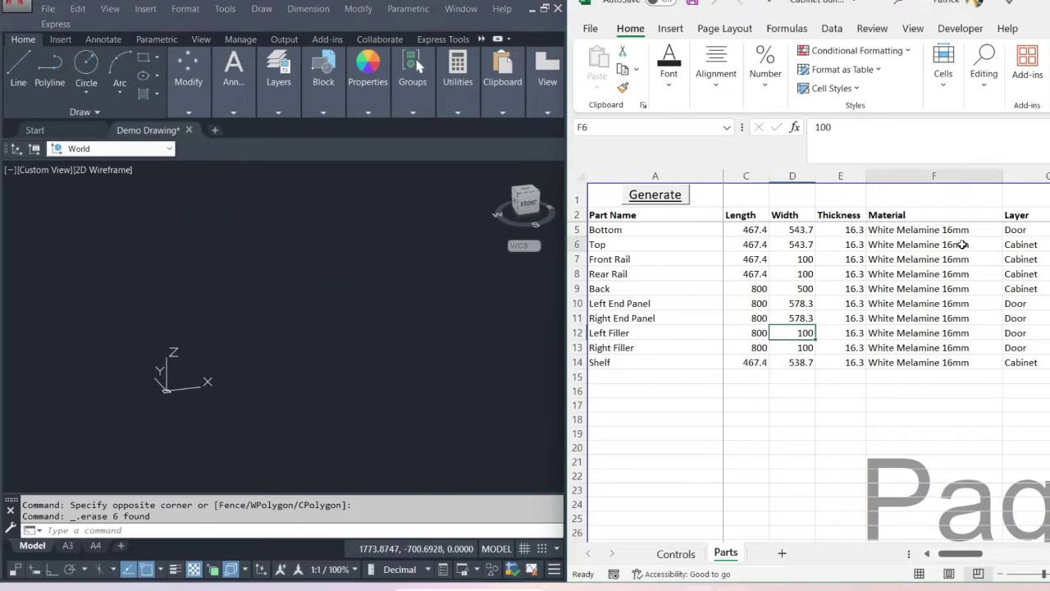
Set the Bottom part's Quantity to 0 in cell B5 of the Parts sheet
left_click(932, 245)
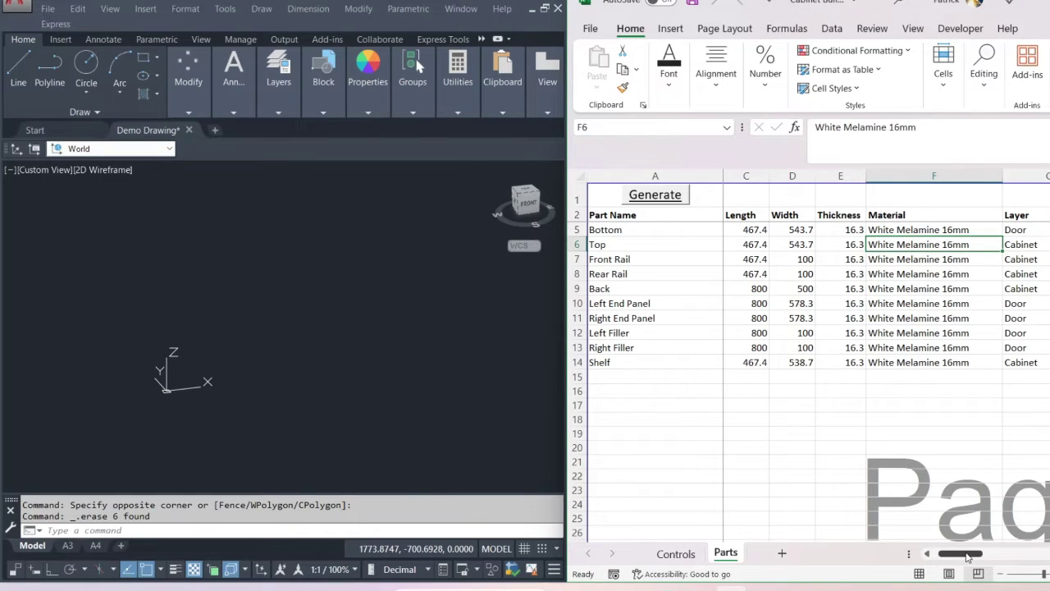
left_click(753, 234)
type("0")
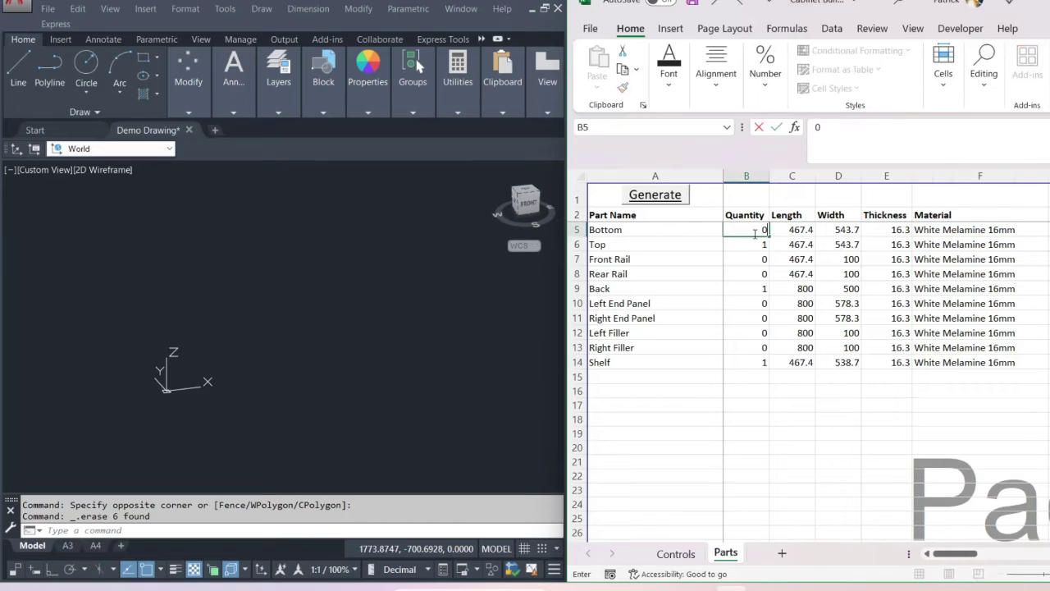
left_click(764, 259)
left_click(762, 244)
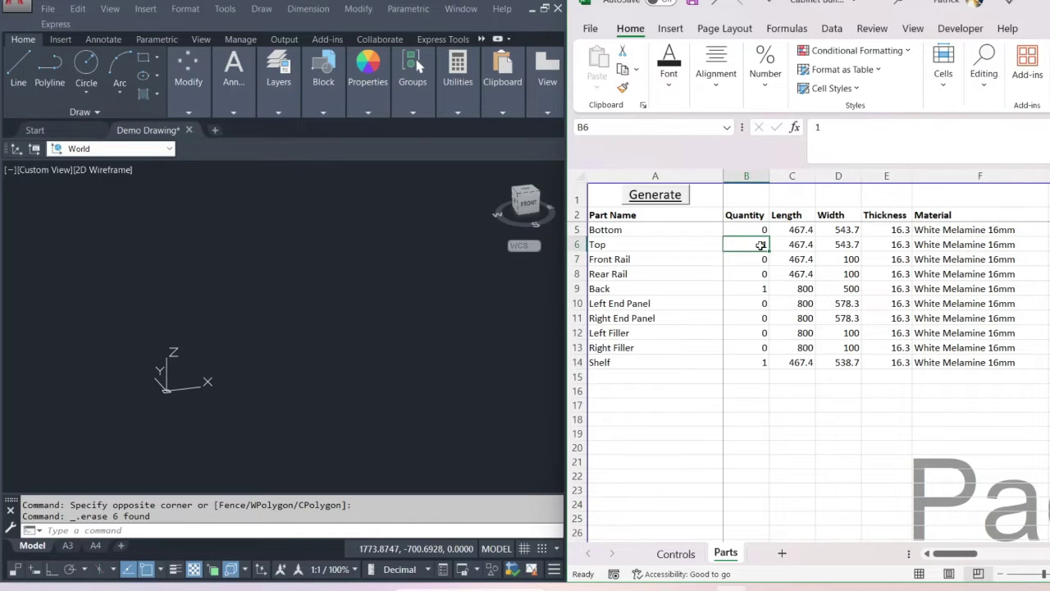
Set the Top part's Layer to Door in cell G6
left_click(1048, 245)
type("Door")
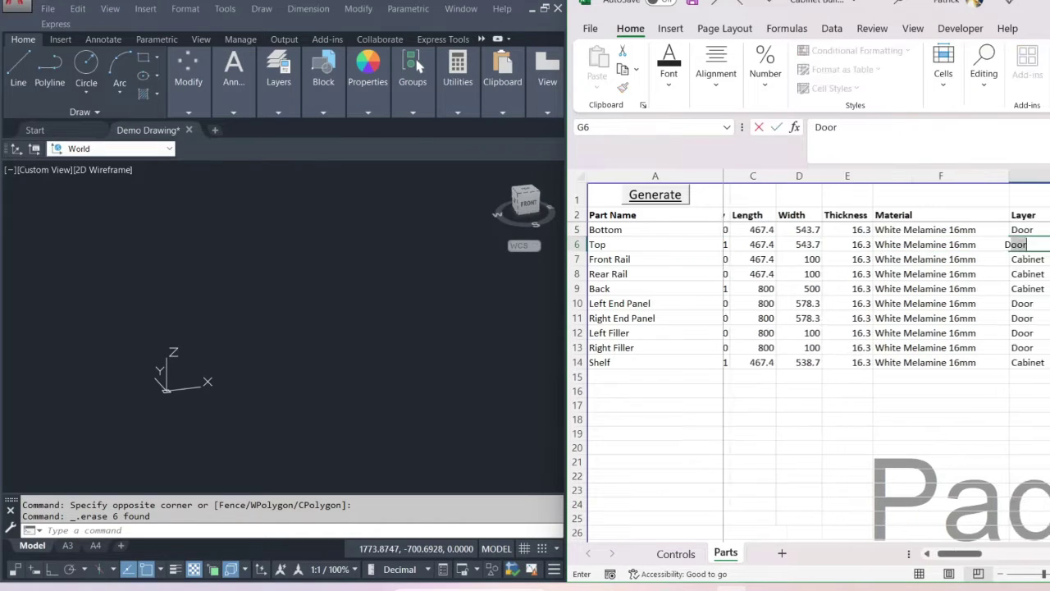
key("Return")
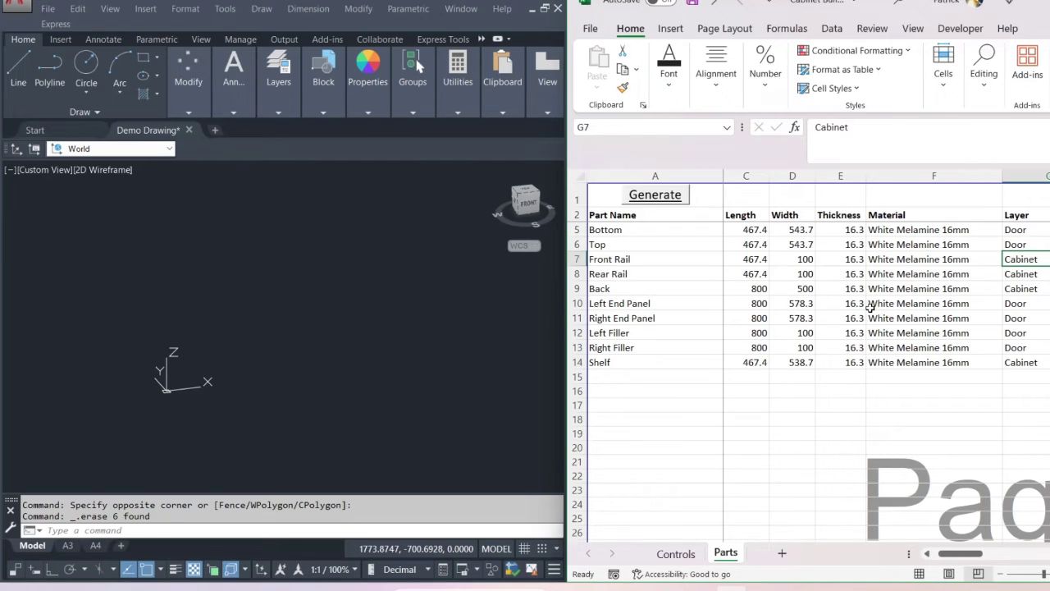
Generate the cabinet without its Bottom part and with the Top part on the Door layer
left_click(640, 176)
left_click(639, 196)
left_click(370, 355)
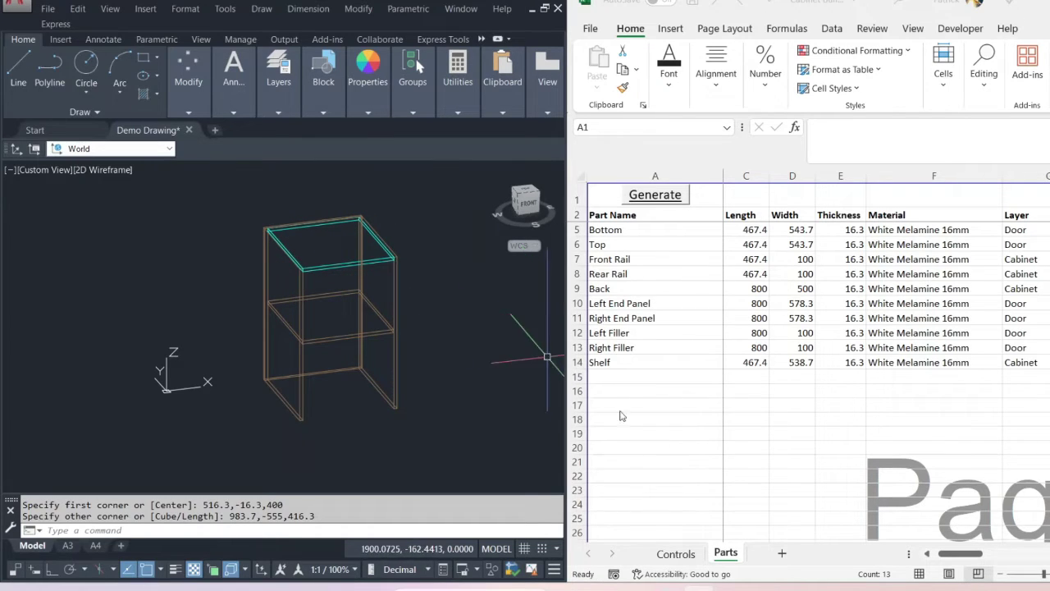
Maximize the spreadsheet window and examine the Part Ref, Position and Rotate columns of the Parts sheet
left_click(948, 554)
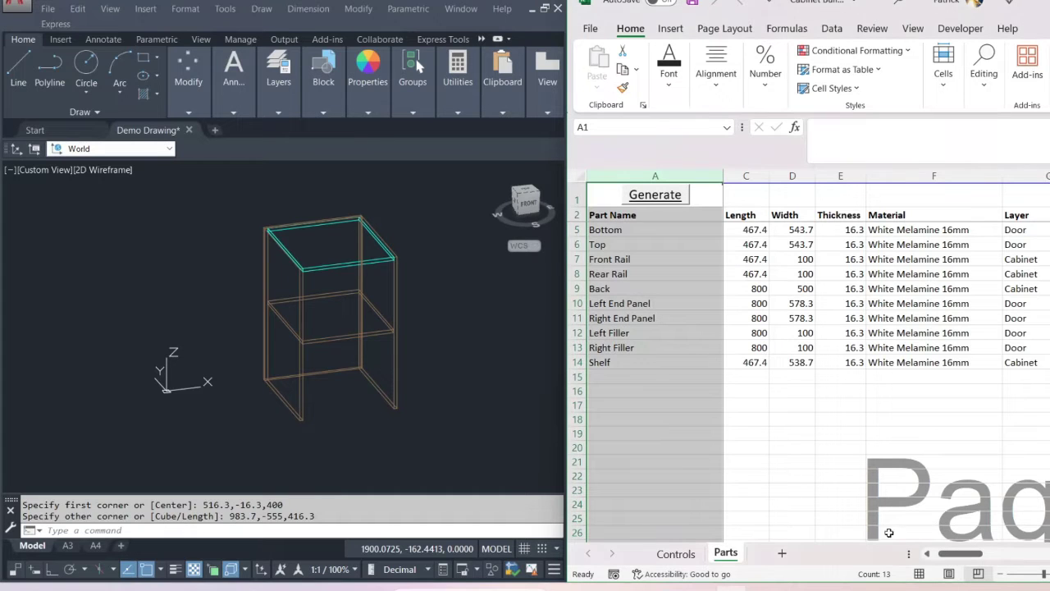
left_click_drag(643, 382, 644, 384)
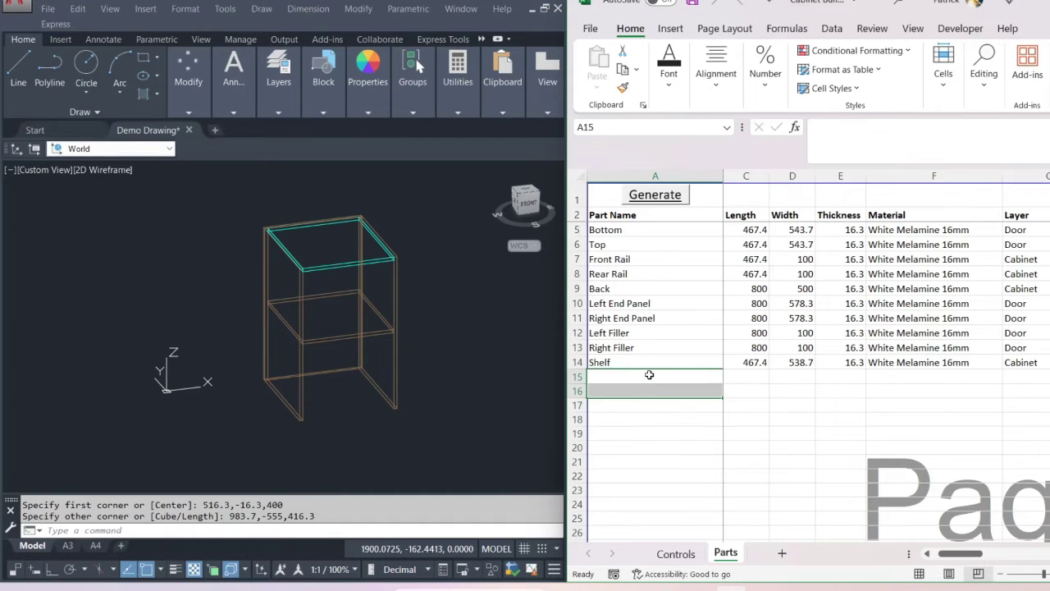
left_click(649, 374)
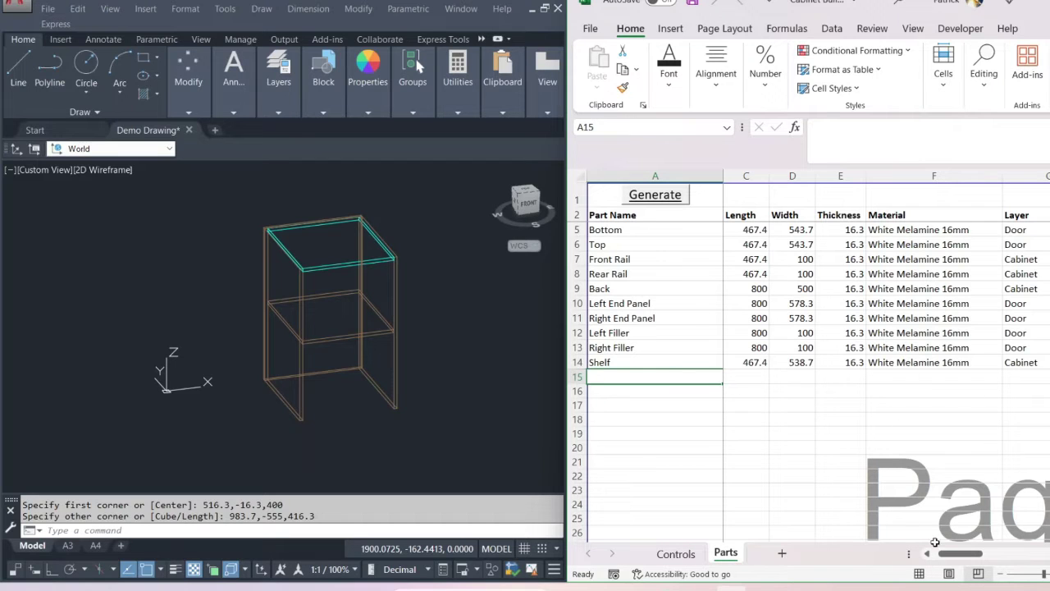
left_click_drag(943, 554, 988, 555)
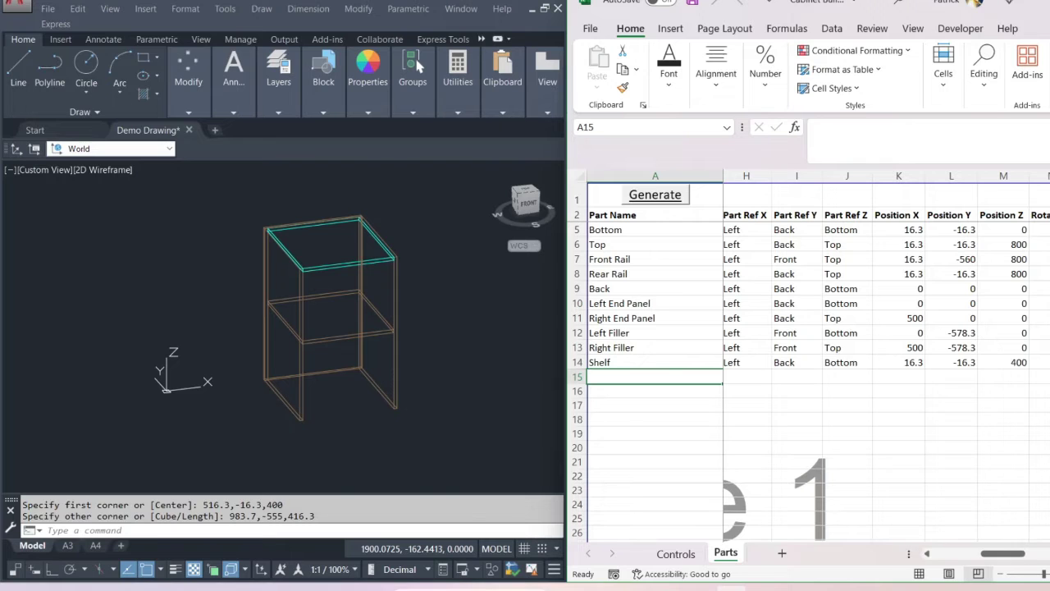
key("super+Up")
left_click_drag(854, 560, 743, 560)
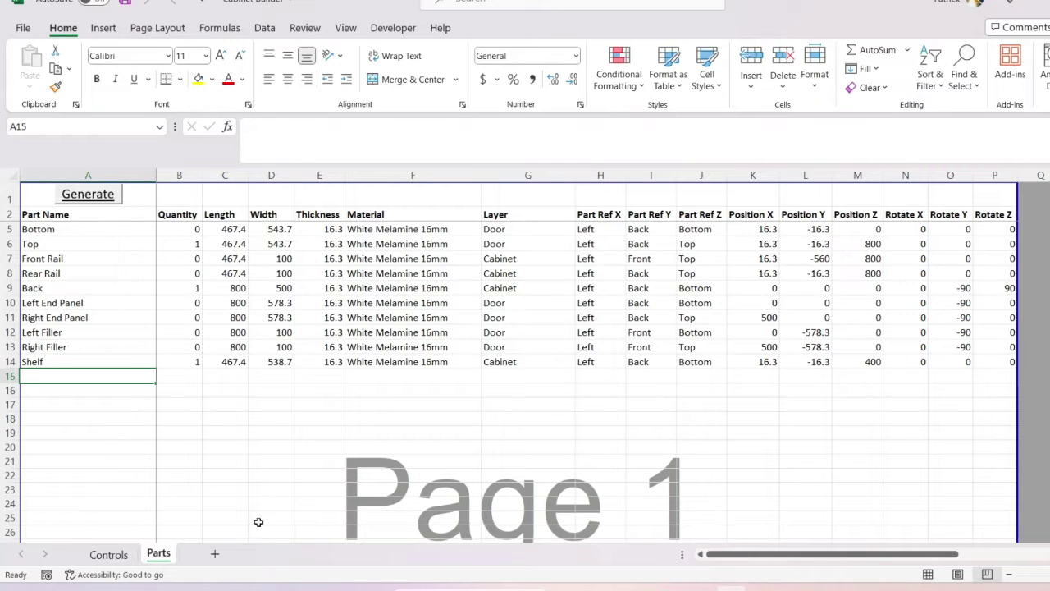
Review the Product Position X, Y and Z values on the Controls sheet and the Top part's Position Z formula on the Parts sheet
left_click(109, 553)
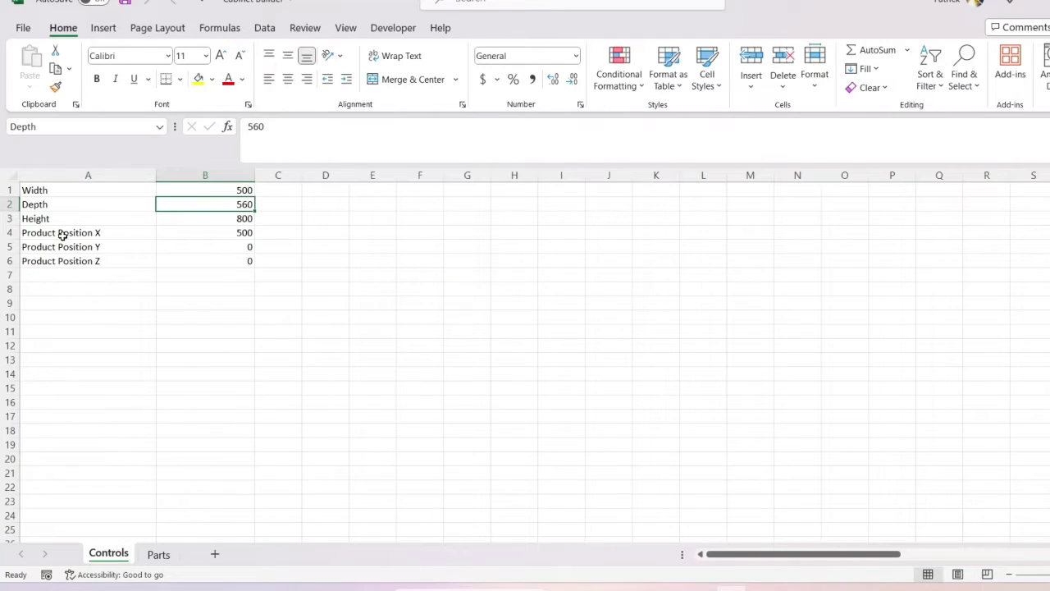
left_click_drag(62, 235, 209, 257)
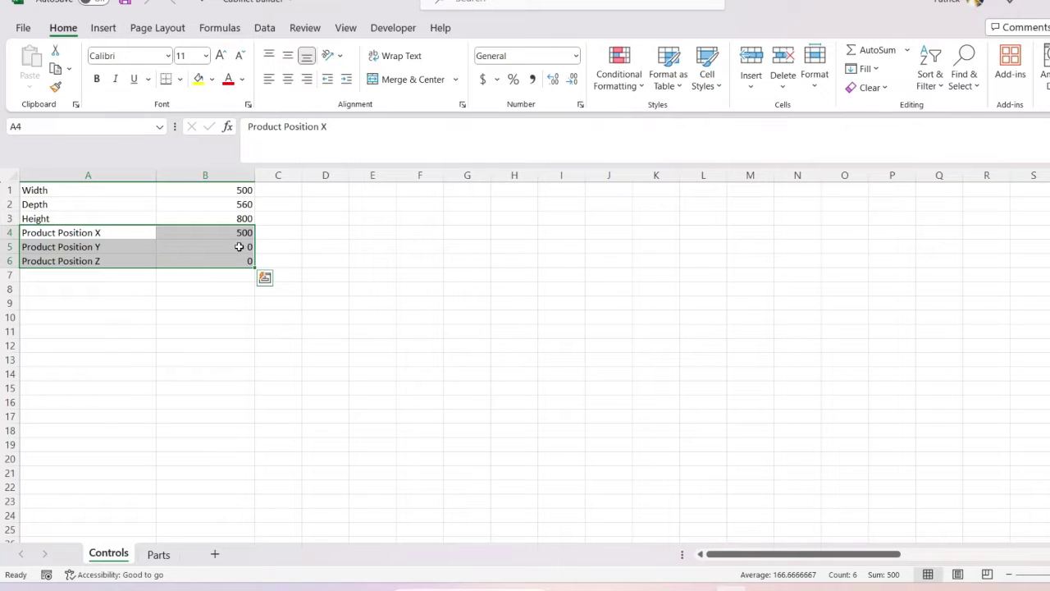
left_click(202, 276)
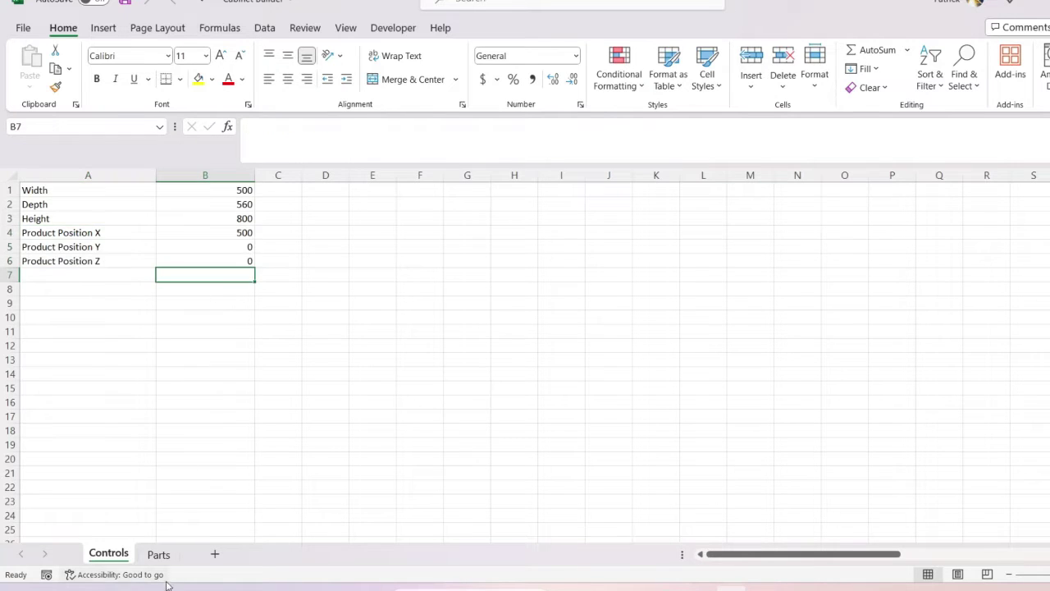
left_click(156, 554)
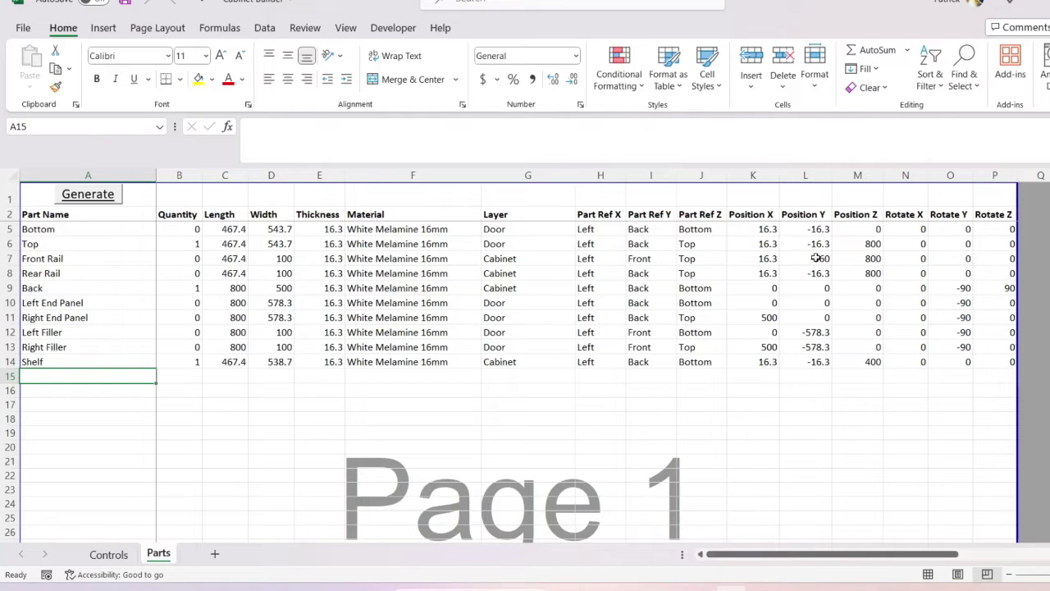
left_click(870, 244)
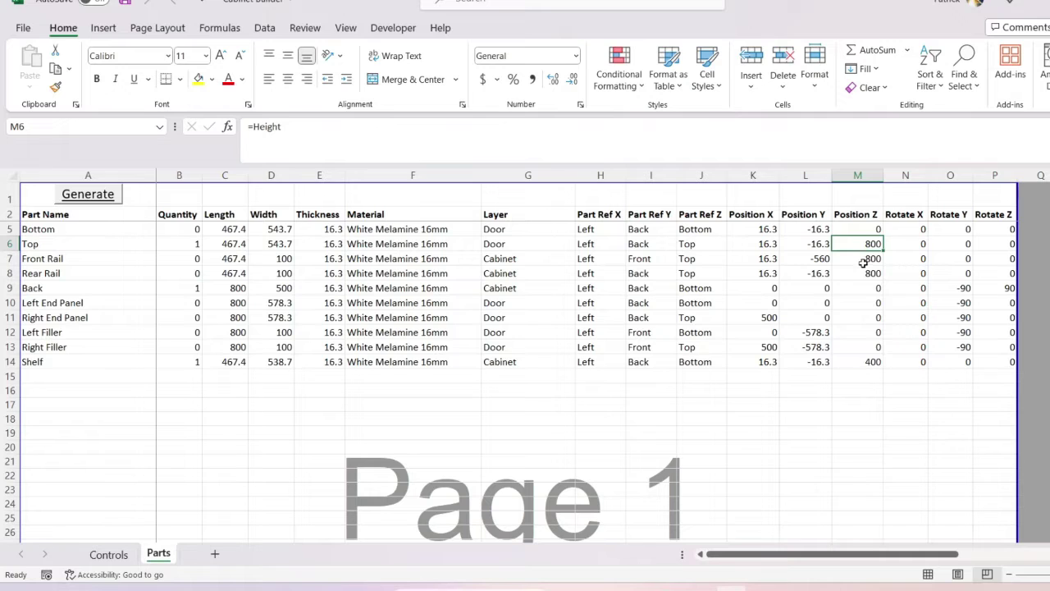
left_click(123, 556)
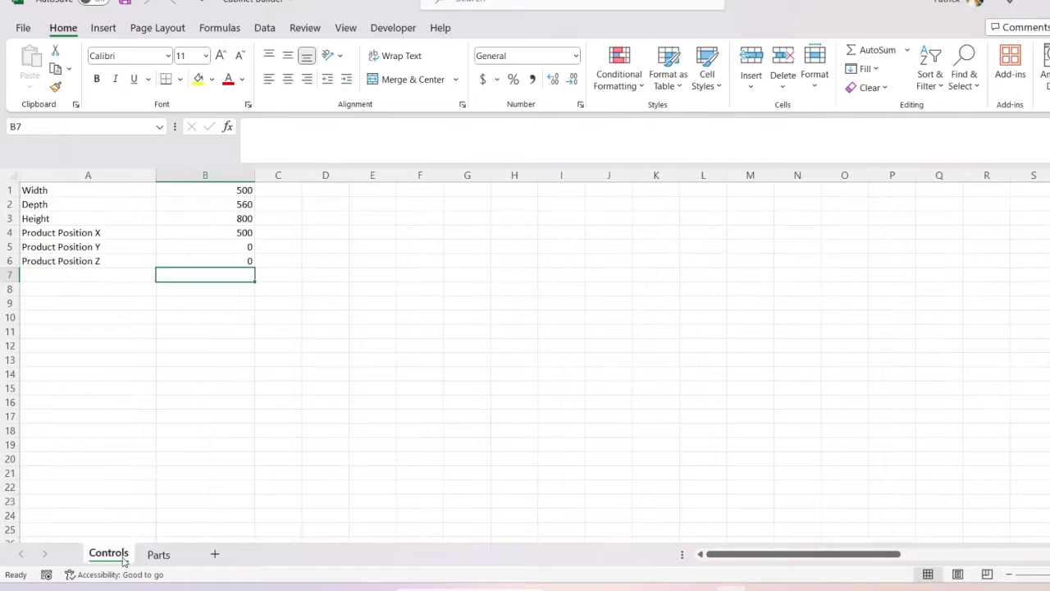
left_click(190, 260)
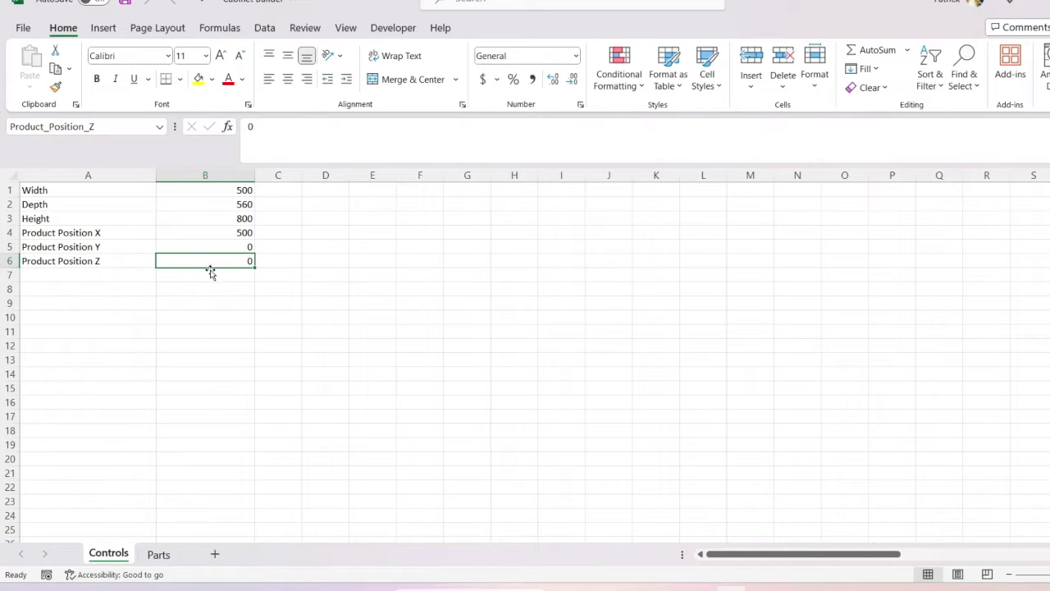
left_click(158, 554)
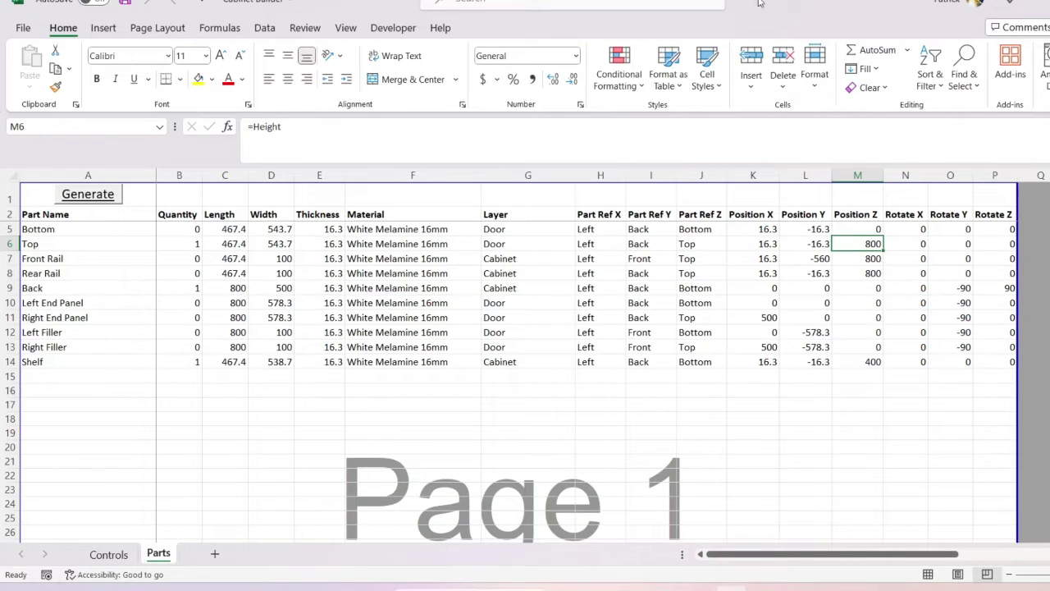
Examine the Rotate Y values of the Back and B Left Side parts
left_click(957, 290)
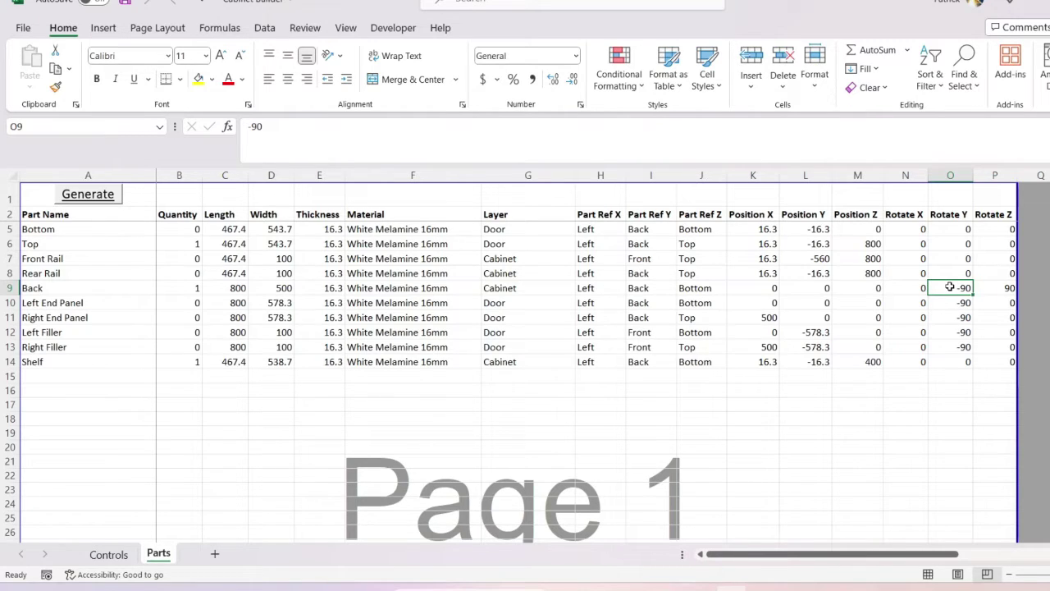
scroll(178, 297, "up", 1)
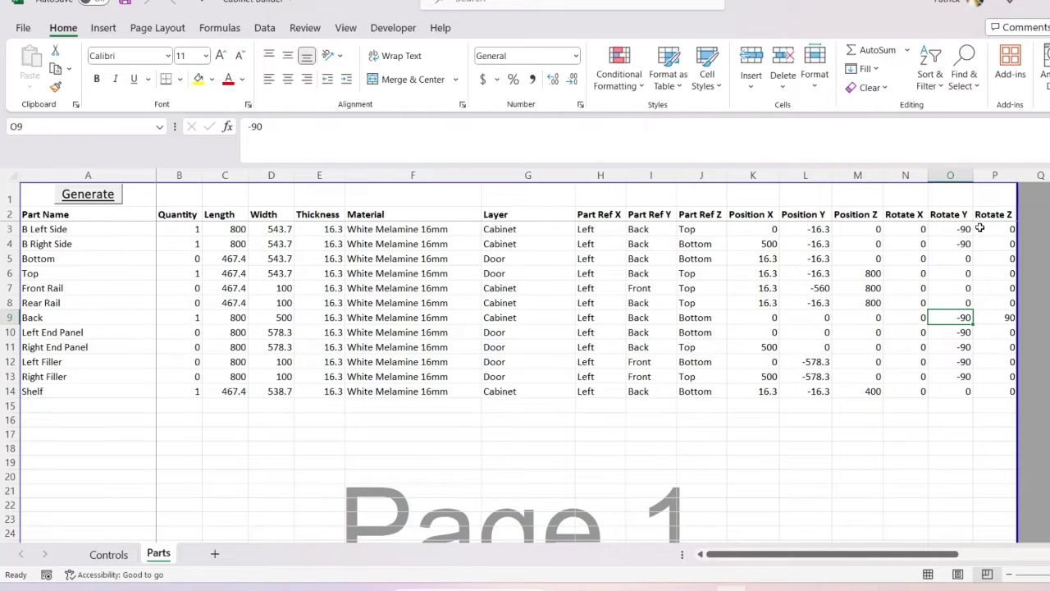
left_click(962, 228)
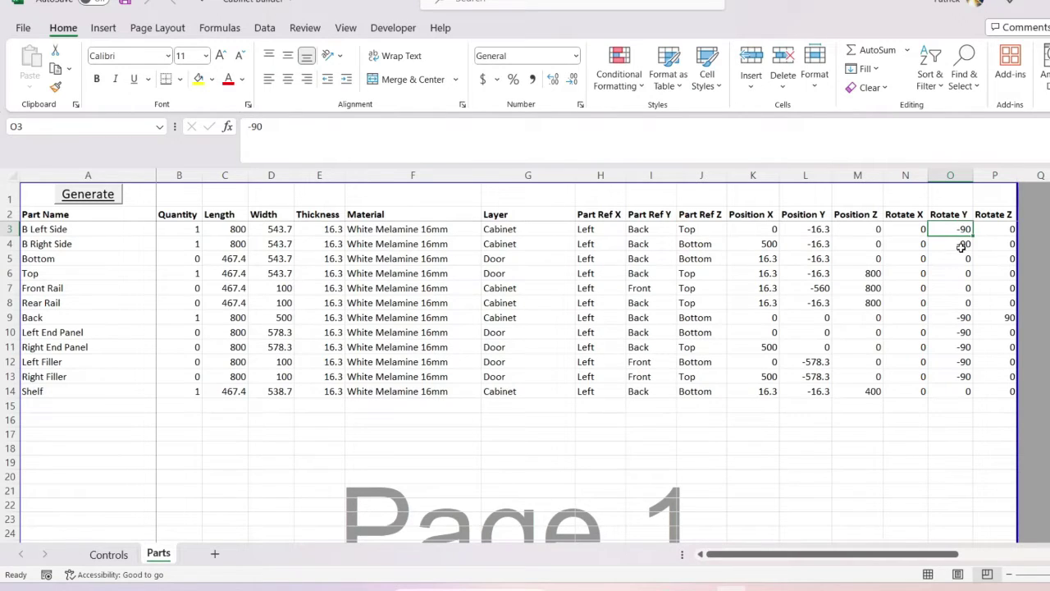
Dock the spreadsheet beside the AutoCAD drawing and show the Bottom part's position and rotation values
left_click_drag(943, 4, 997, 86)
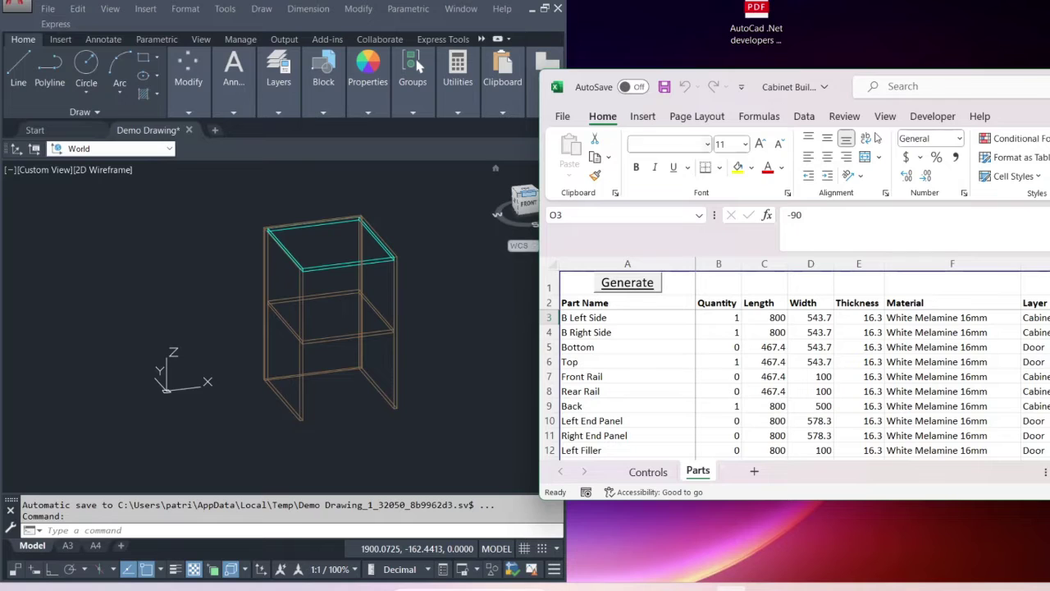
key("super+Right")
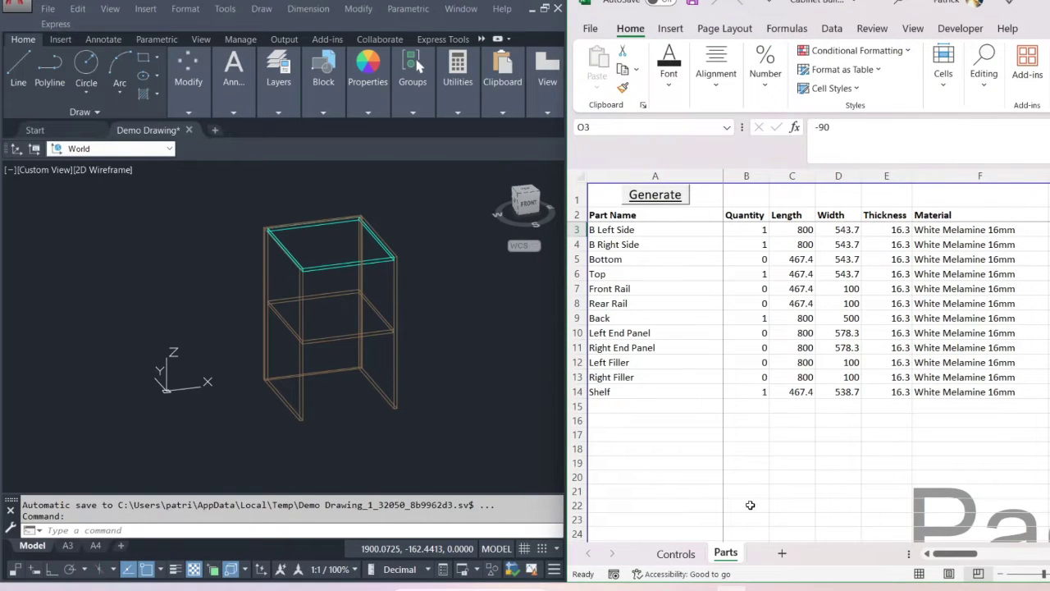
left_click_drag(951, 553, 1009, 551)
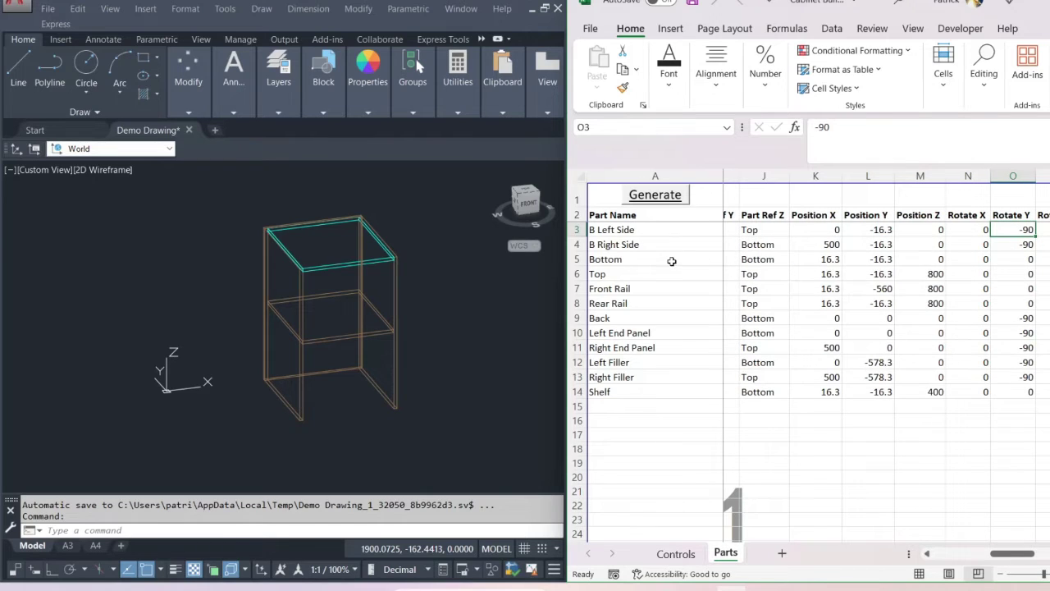
left_click(610, 260)
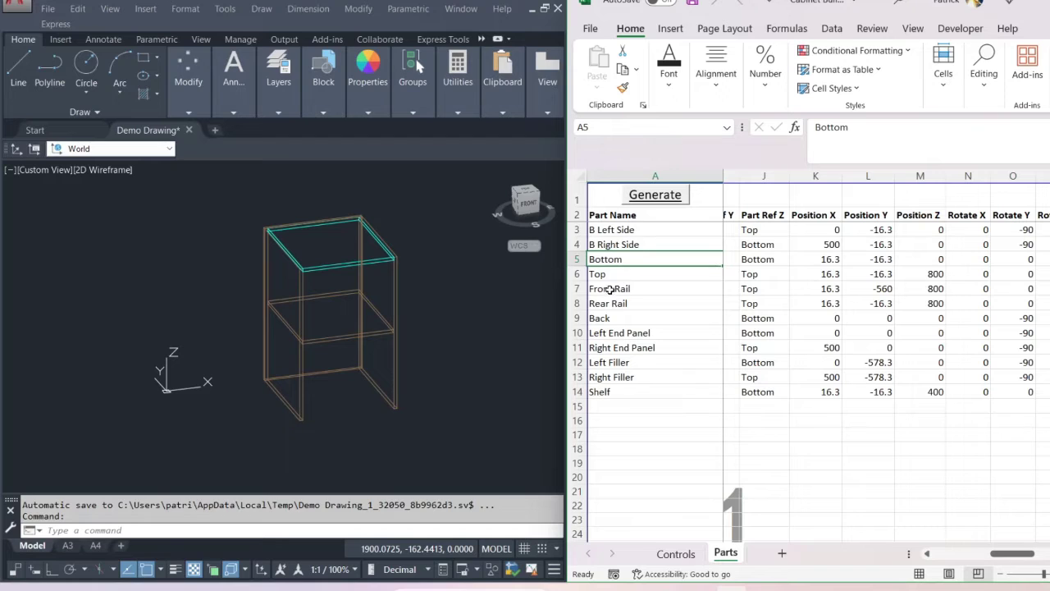
left_click(320, 381)
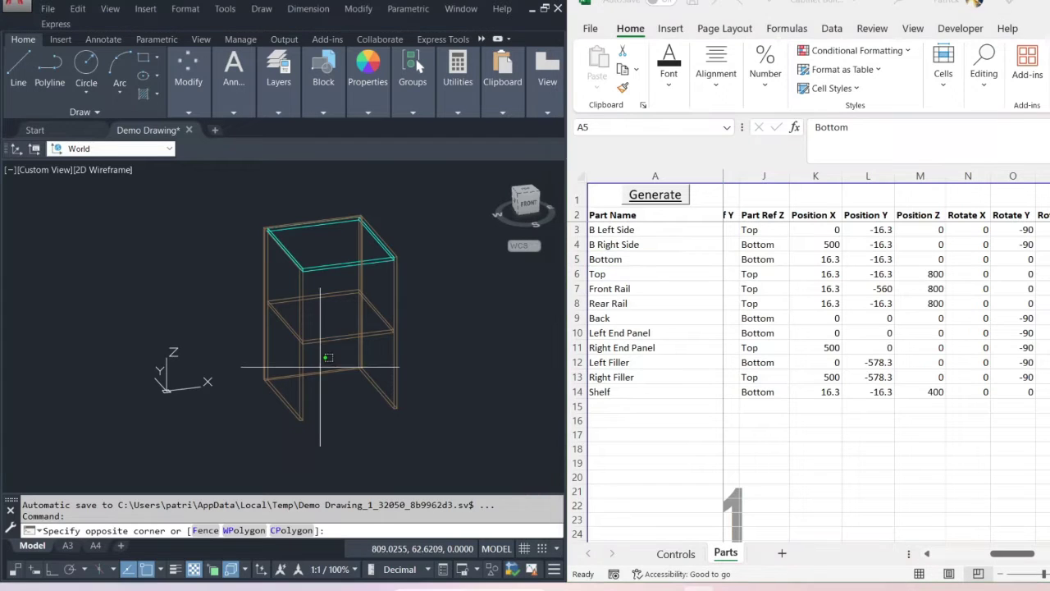
left_click(316, 382)
key("Escape")
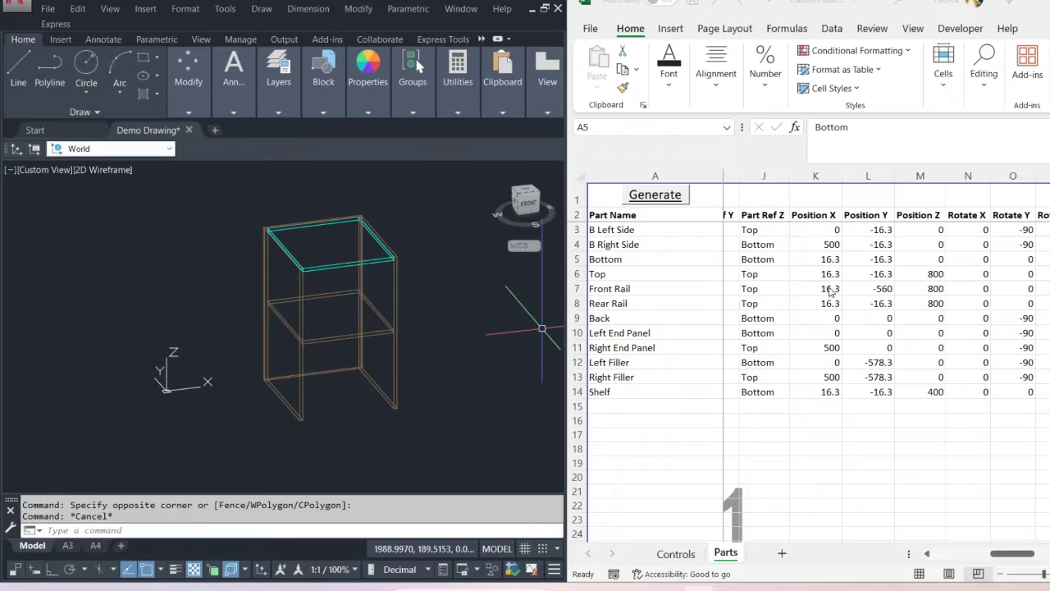
Set the Bottom part's quantity to 1 on the Parts sheet
left_click_drag(1010, 558, 934, 557)
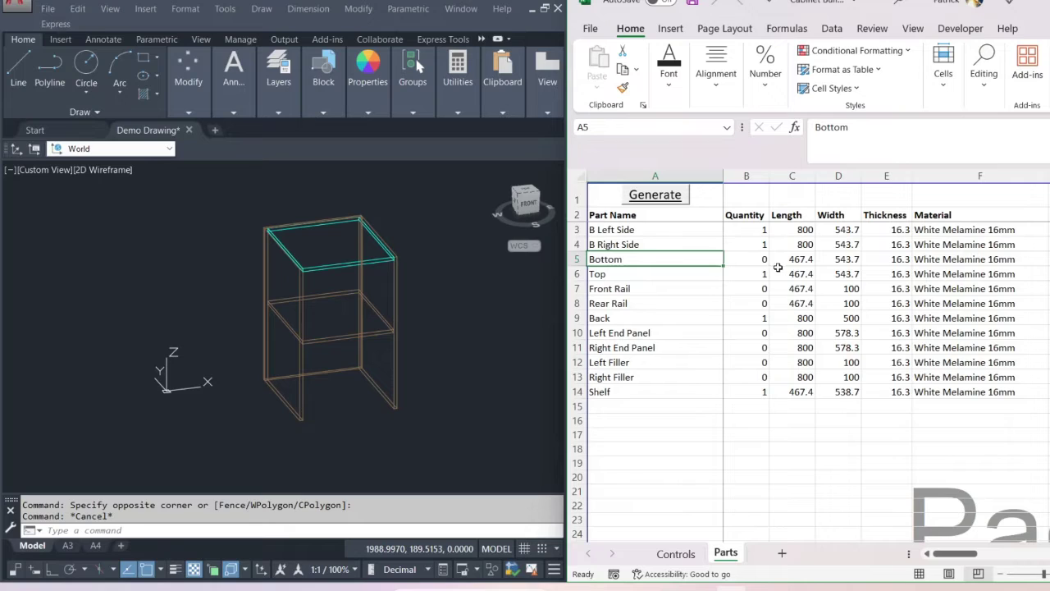
left_click(747, 251)
type("1")
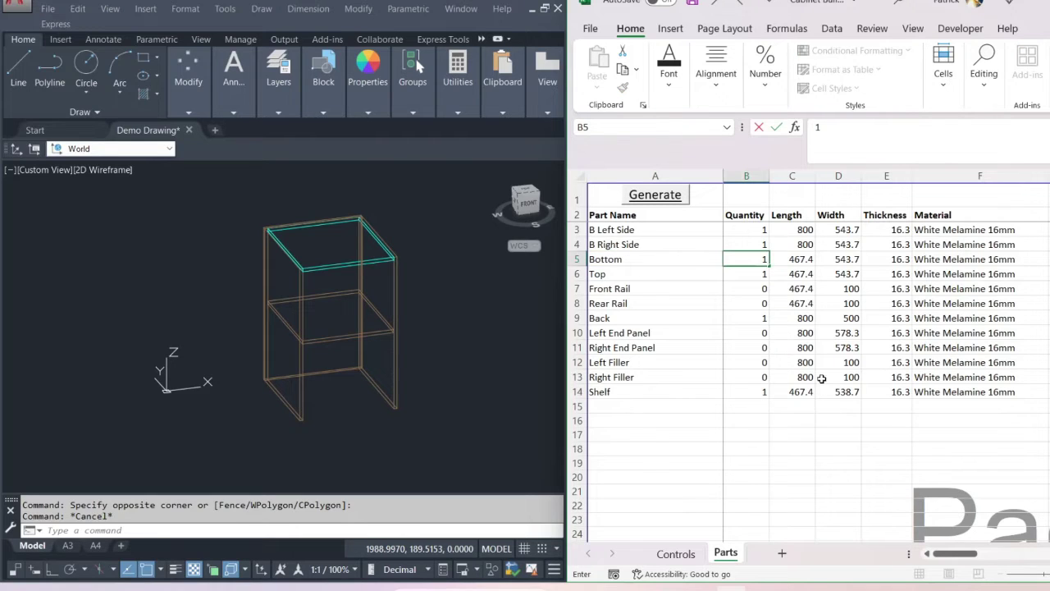
key("Return")
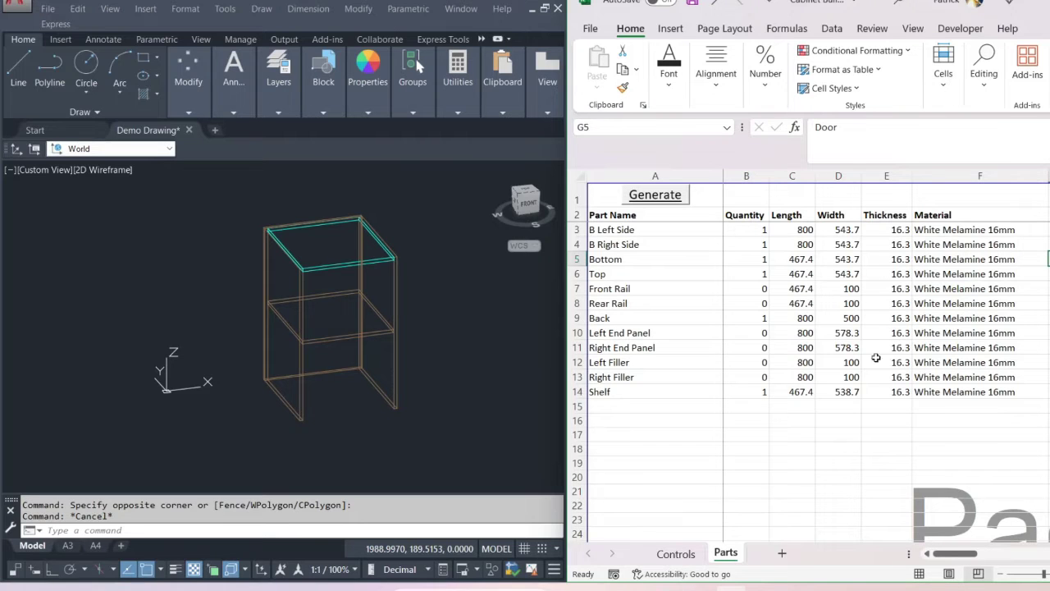
Fill the Cabinet layer from the B Right Side row down to the Bottom and Top parts
left_click_drag(935, 554, 948, 554)
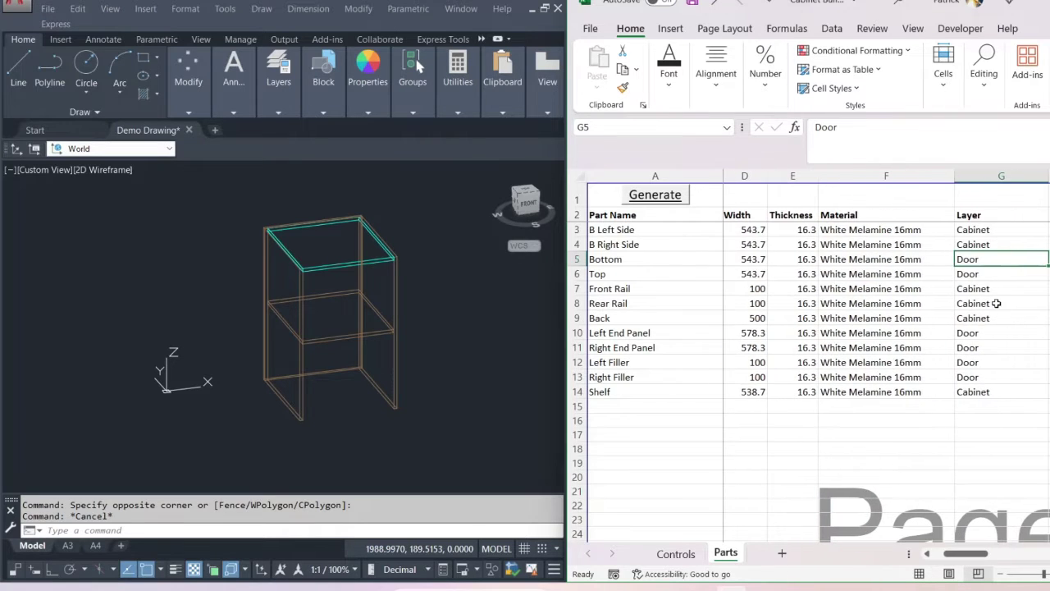
left_click(1002, 243)
left_click_drag(1047, 251, 1047, 280)
left_click(1024, 259)
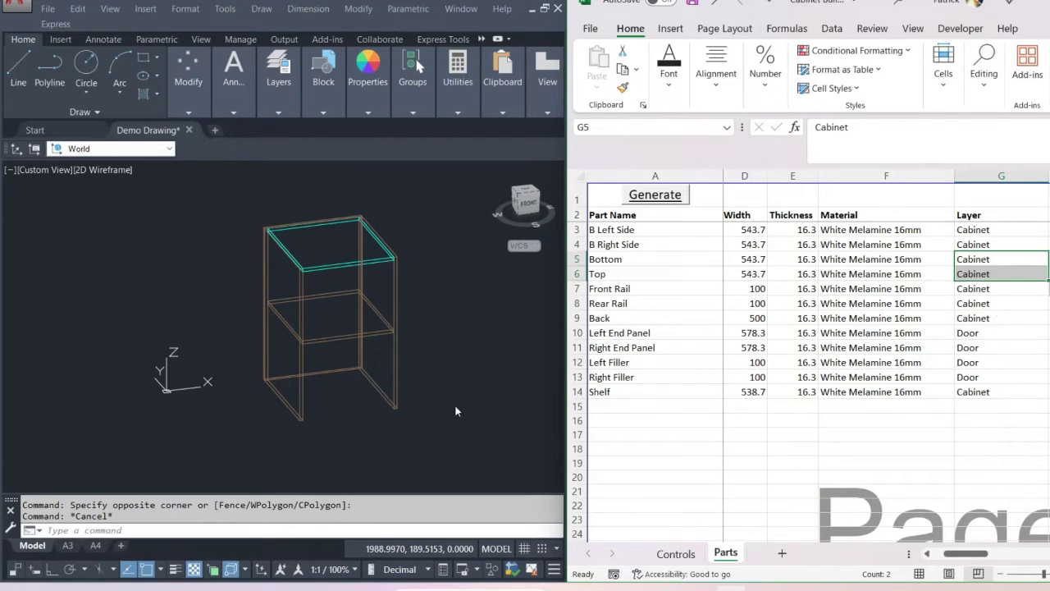
Erase all the generated cabinet parts from the AutoCAD drawing
left_click(459, 439)
left_click(205, 168)
key("Delete")
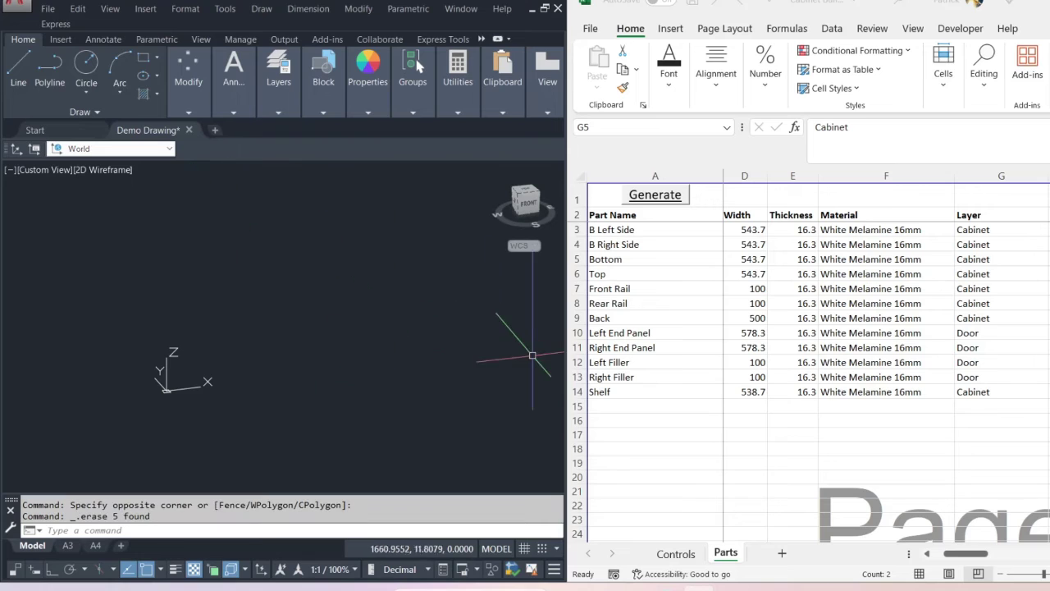
Review the dimensions and product position on the Controls sheet and the Part Ref columns on the Parts sheet
left_click(676, 555)
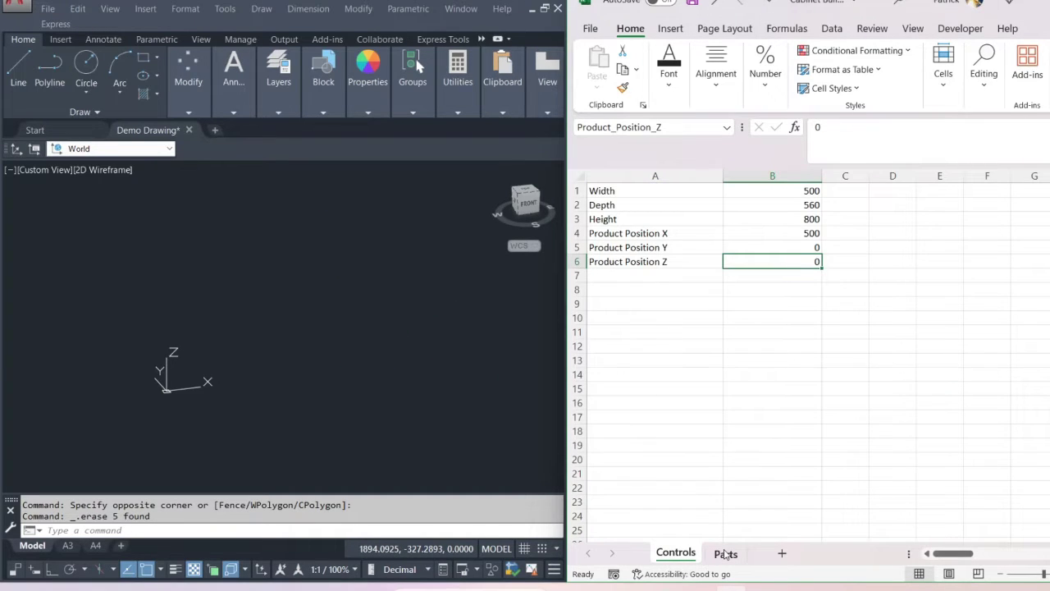
left_click(725, 555)
scroll(808, 307, "right", 6)
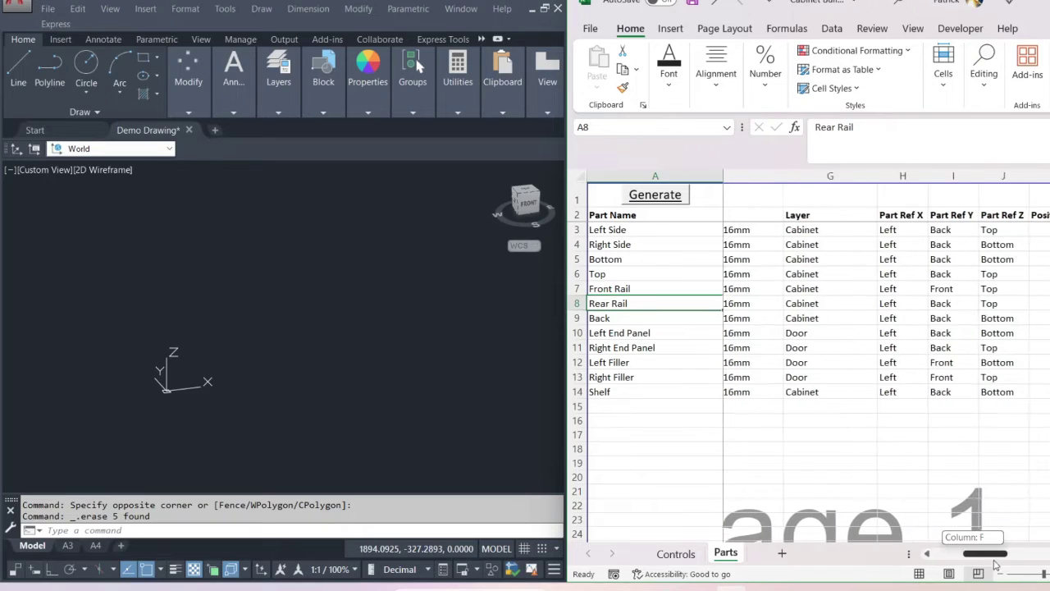
left_click(830, 213)
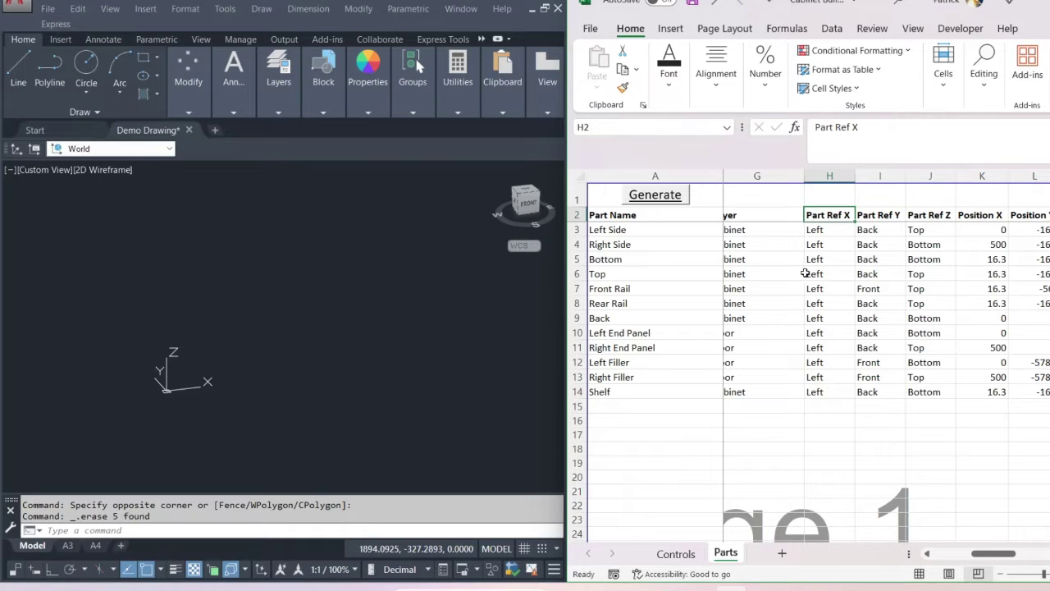
Set the Left Side quantity to 0 and fill that value down through the Shelf row
left_click_drag(993, 553, 926, 558)
left_click(749, 243)
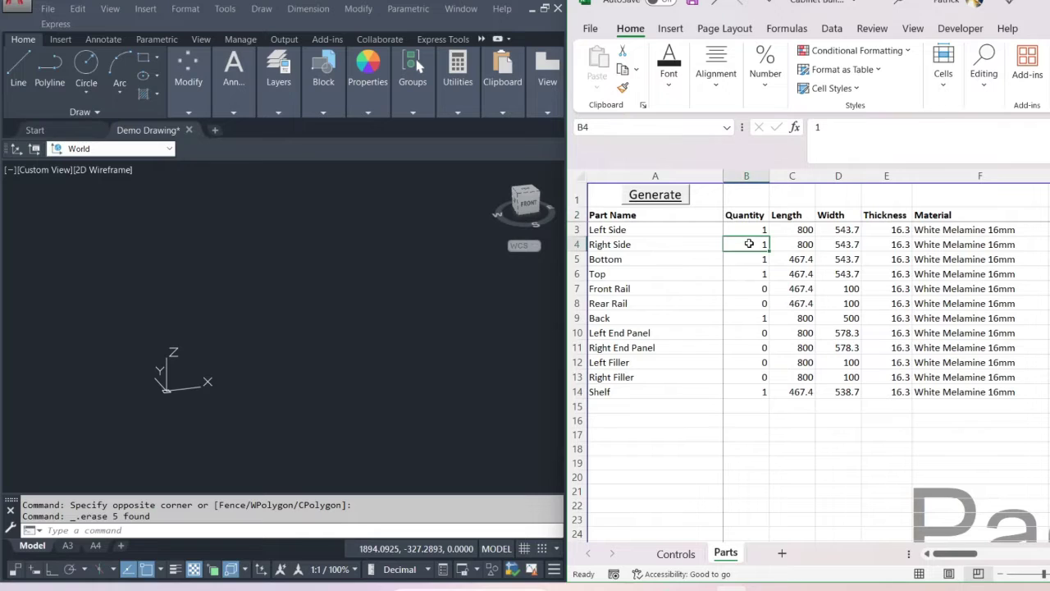
left_click(749, 233)
type("0")
key("Return")
left_click(759, 229)
left_click_drag(769, 237, 770, 392)
Set the quantity of the Bottom part to 1 so that it is the only part built
left_click(734, 260)
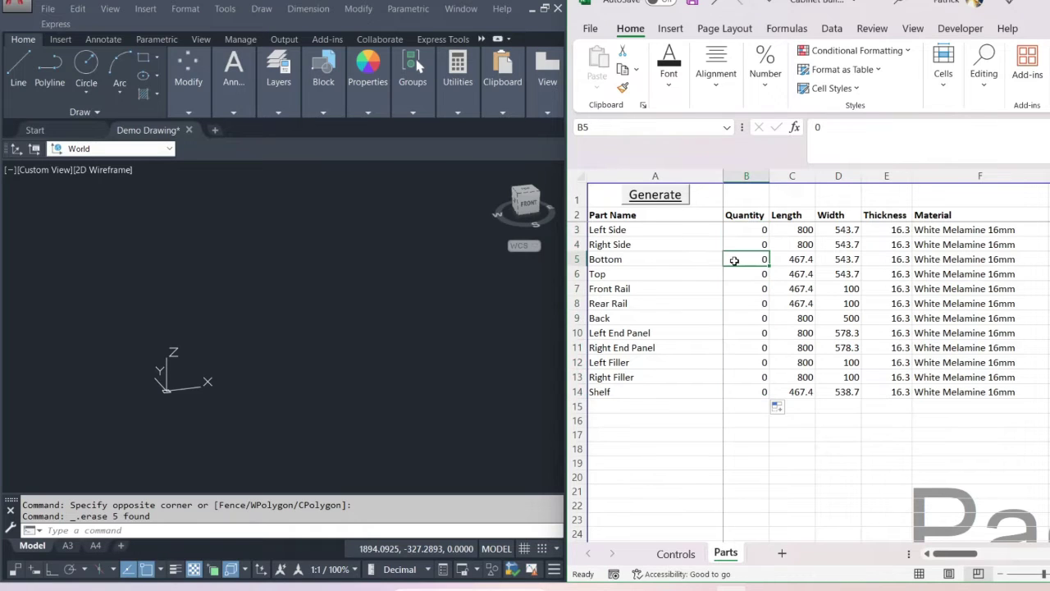
type("1")
left_click(783, 302)
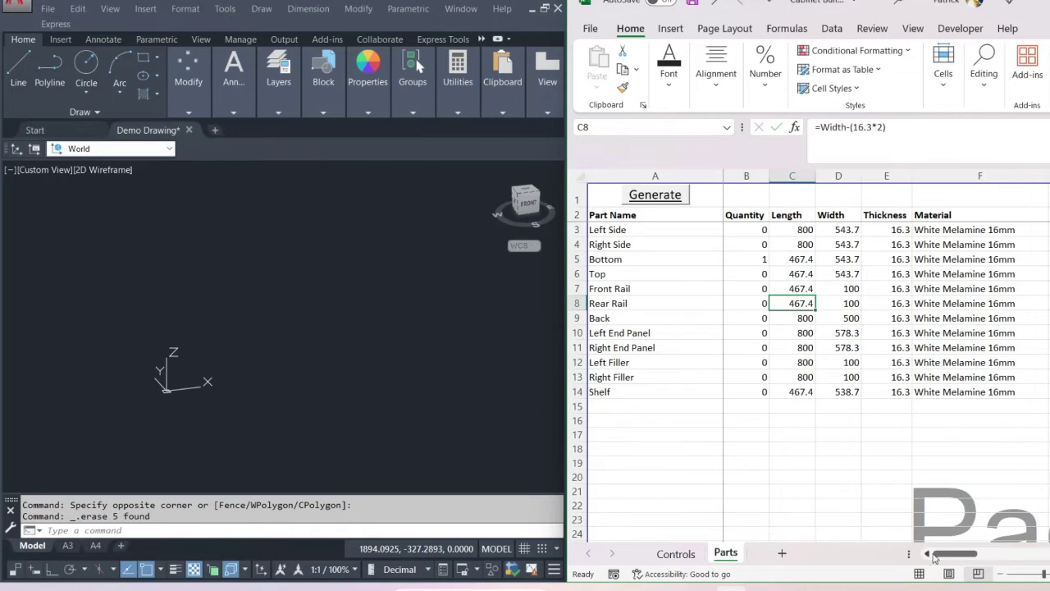
Examine the Bottom part's Part Ref X, Part Ref Y and Part Ref Z values
left_click_drag(972, 554, 1027, 556)
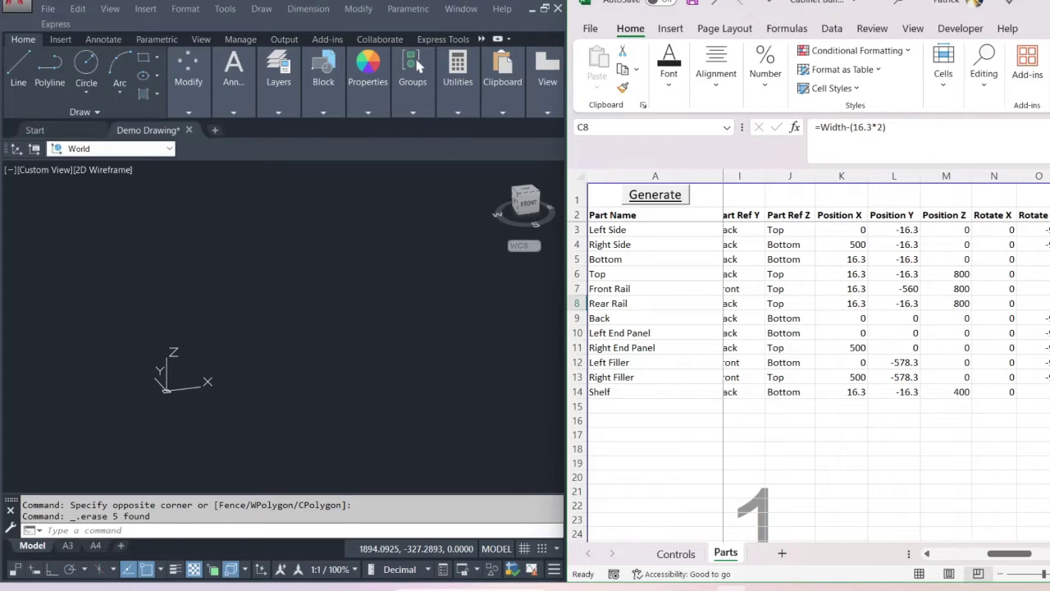
left_click_drag(1011, 554, 994, 560)
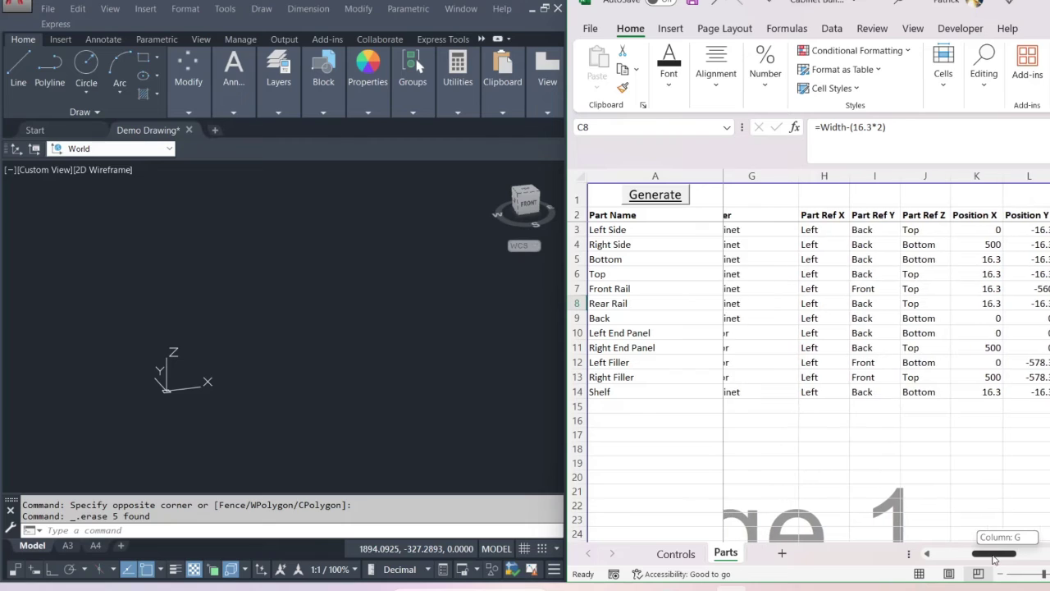
left_click(811, 260)
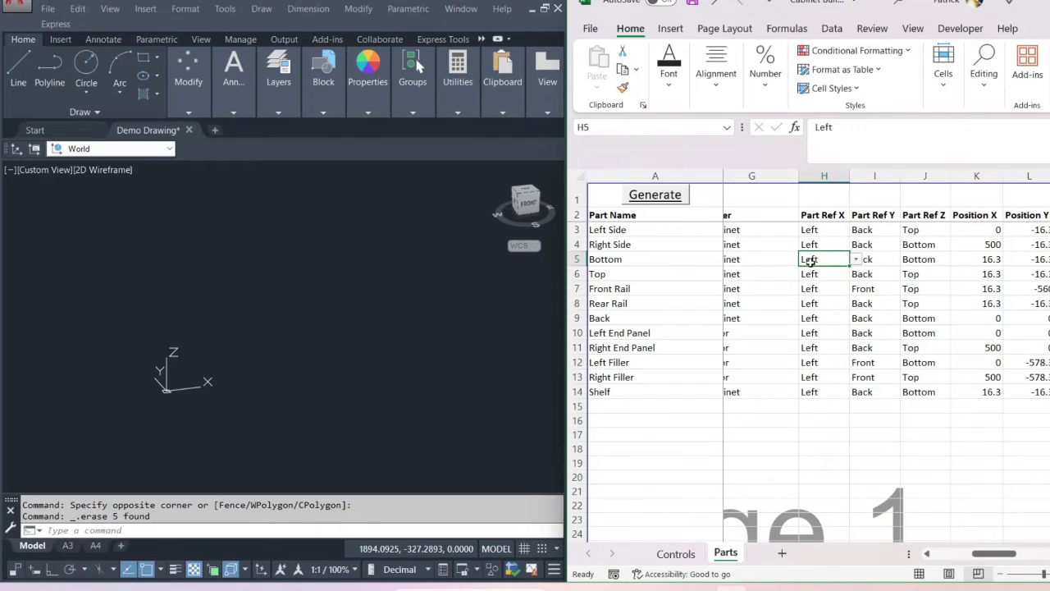
left_click(874, 261)
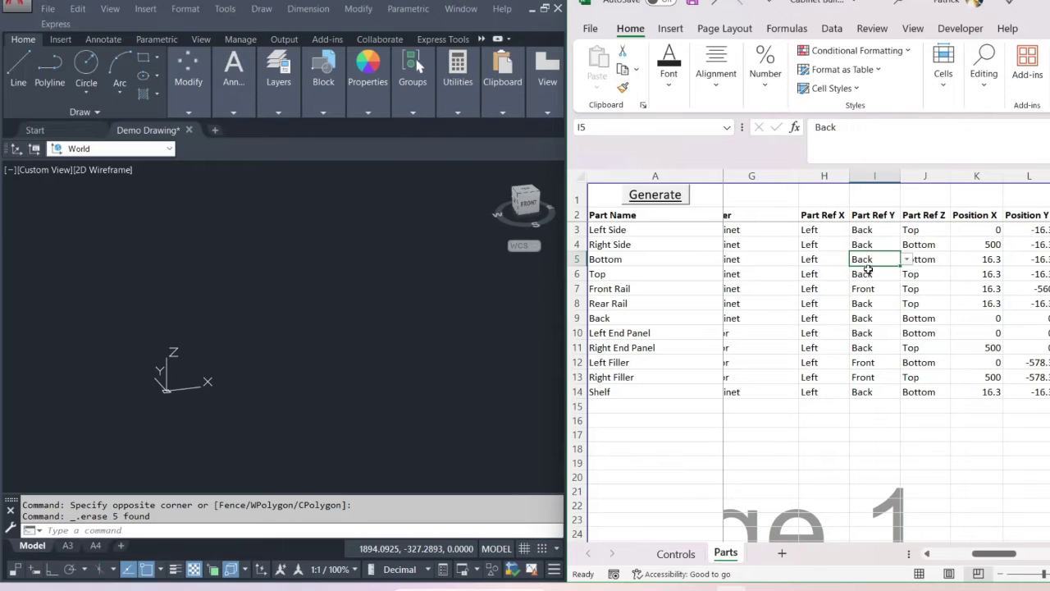
left_click(930, 259)
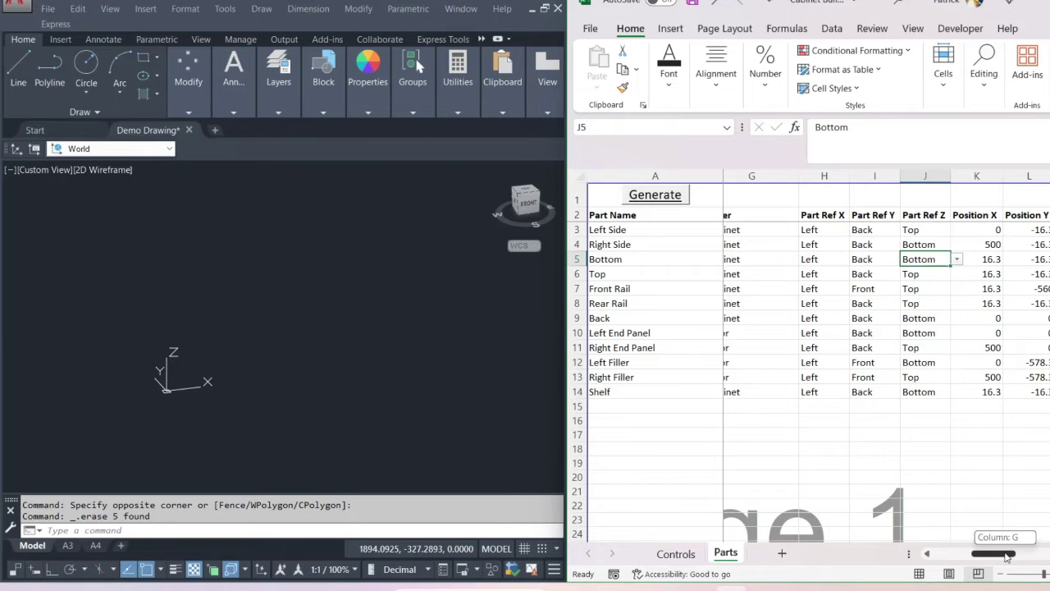
left_click_drag(998, 553, 990, 553)
Set Product Position X to 0 on the Controls sheet
left_click(669, 553)
left_click(785, 235)
type("0")
key("Return")
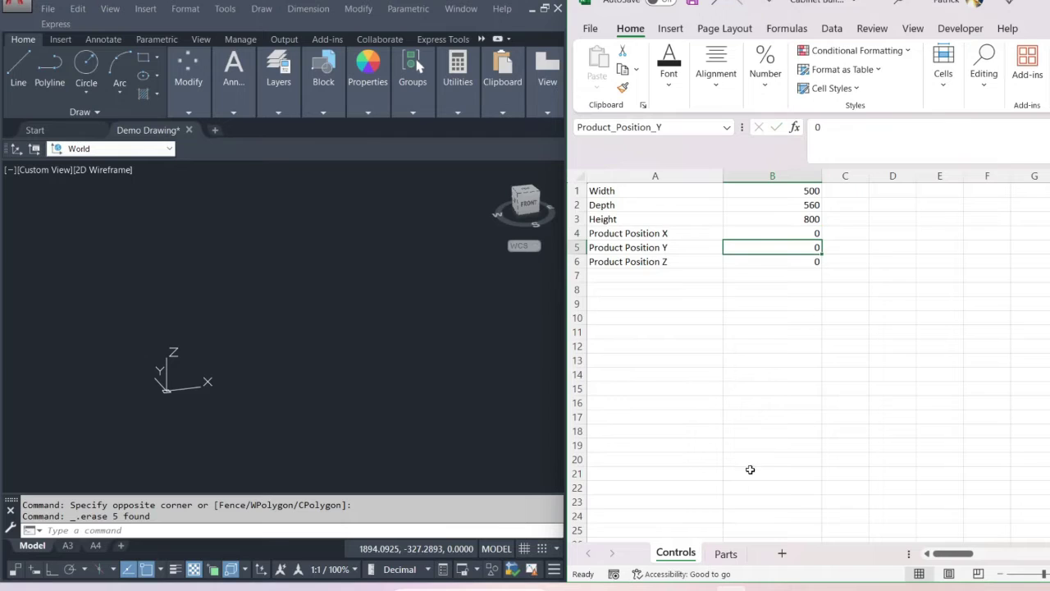
Generate the Bottom part alone from the Parts sheet and inspect its corner near the drawing origin
left_click(719, 554)
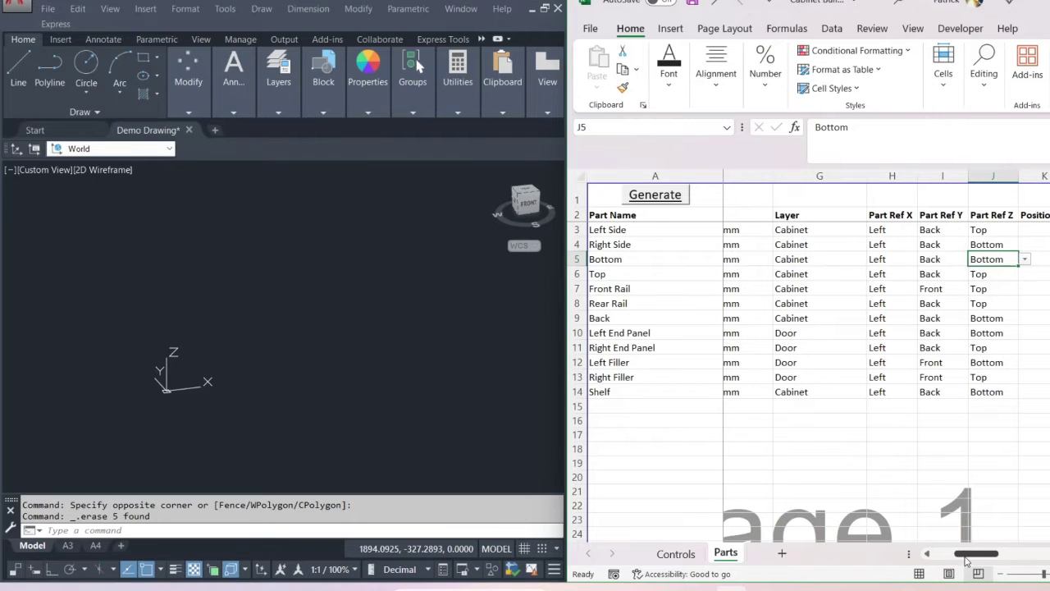
left_click(669, 198)
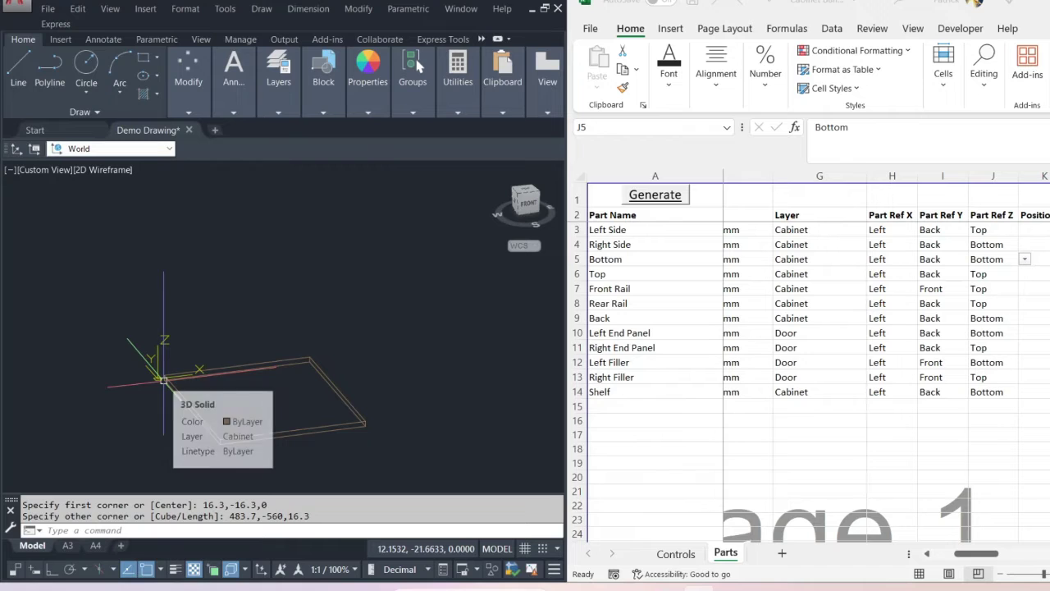
scroll(163, 381, "down", 2)
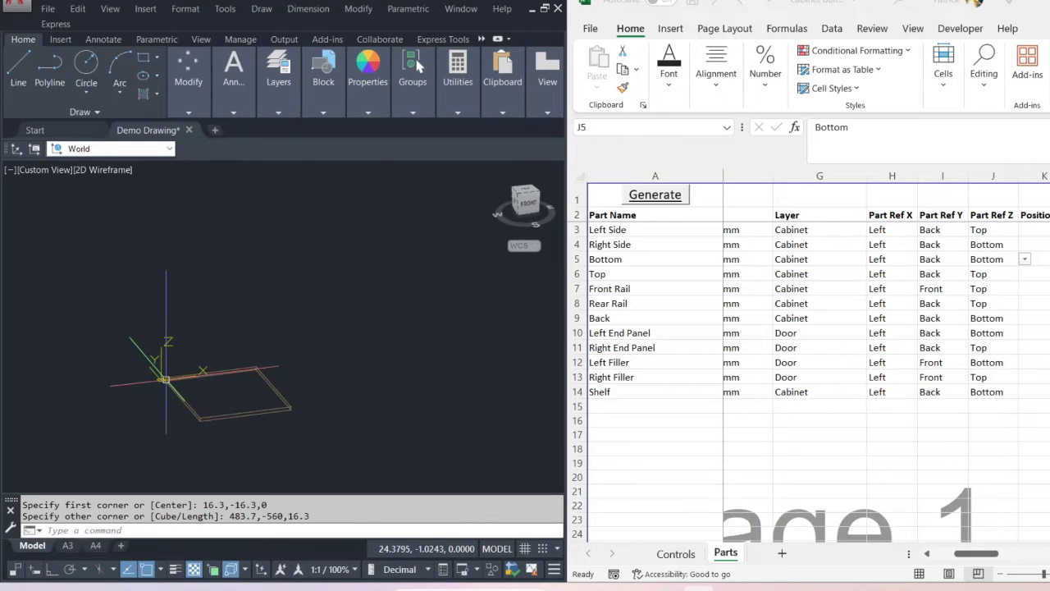
Erase the generated Bottom panel from the drawing
left_click(240, 416)
key("Delete")
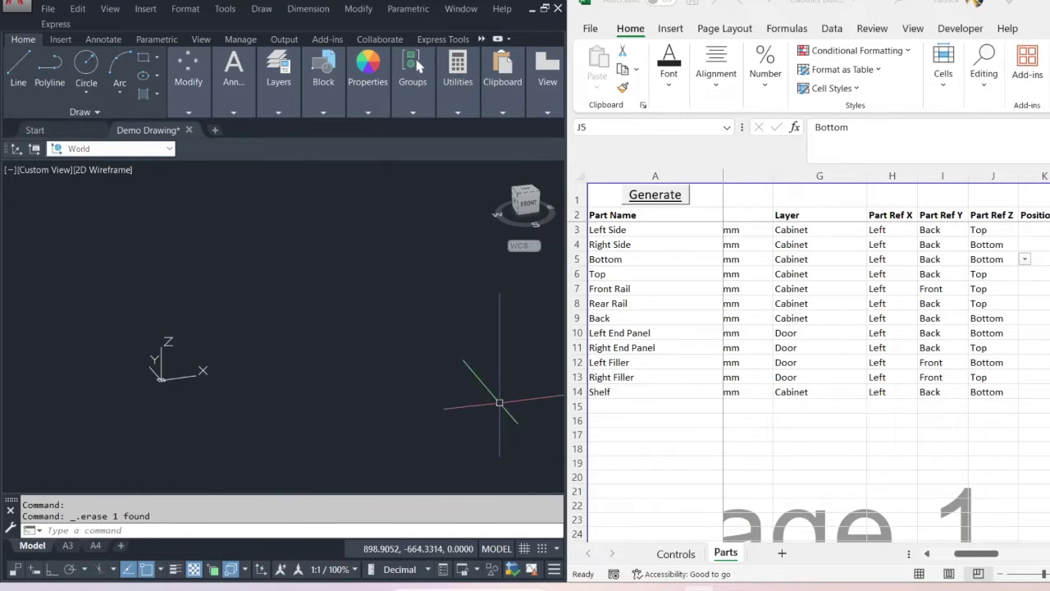
Change the Bottom part's Part Ref X to Right and generate the panel again
left_click(905, 260)
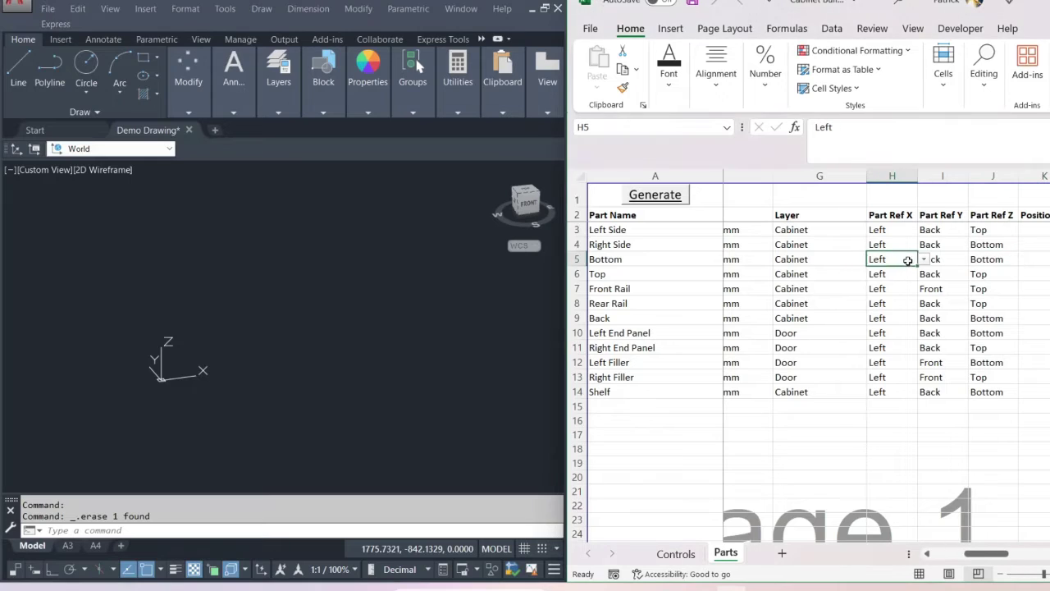
left_click(923, 260)
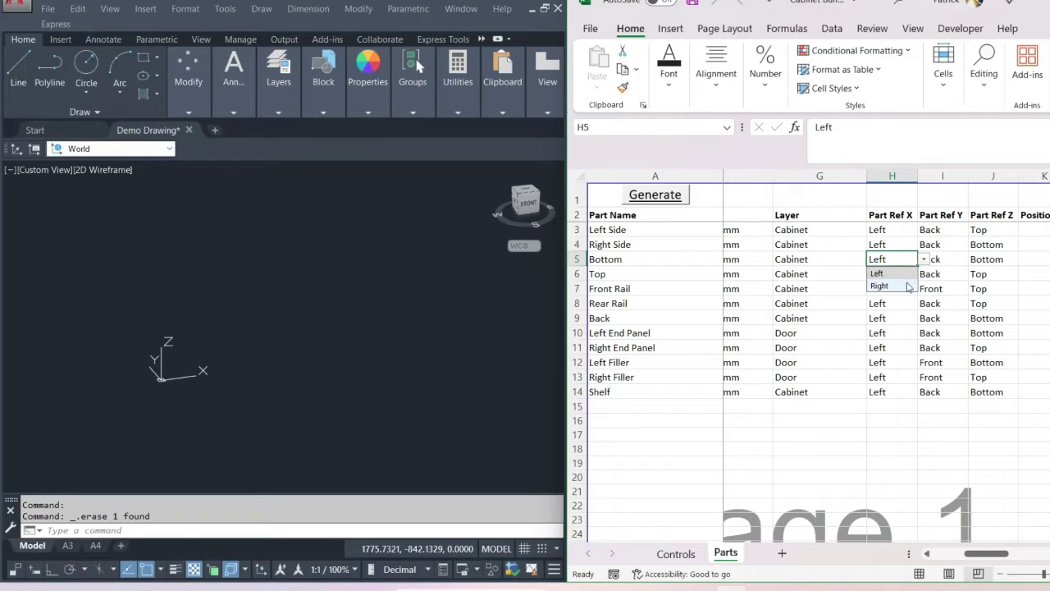
left_click(878, 287)
left_click(824, 259)
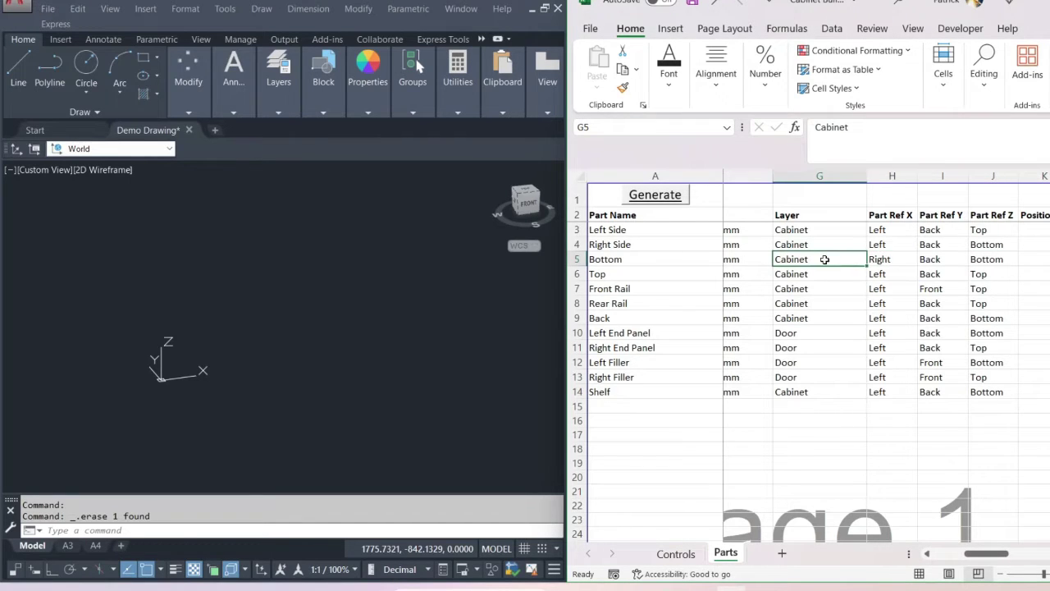
left_click(656, 197)
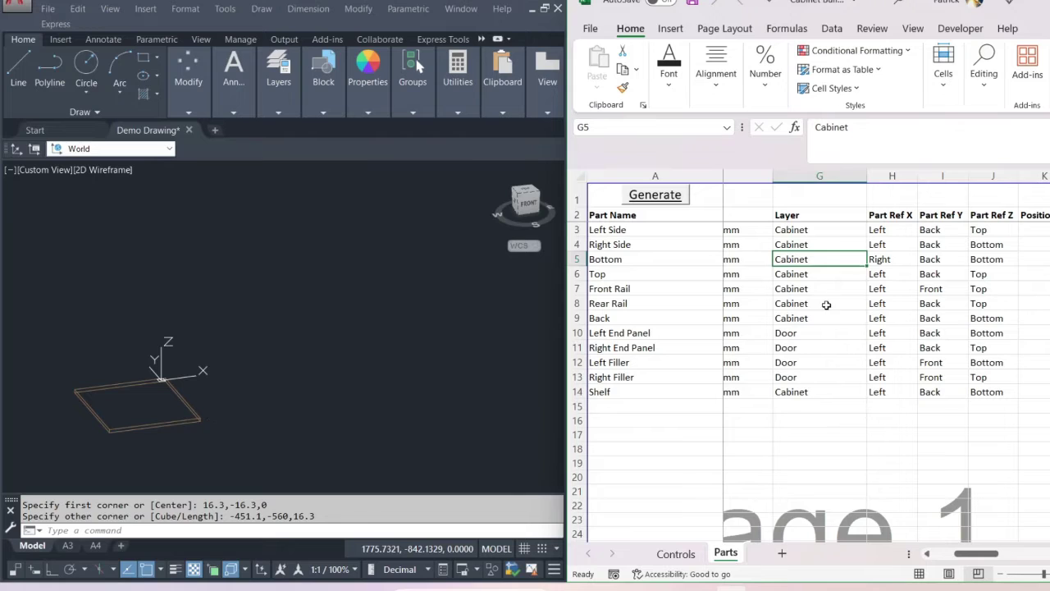
Change the Bottom part's Part Ref Y to Front and erase the previously generated panel from the drawing
left_click(892, 261)
left_click(944, 261)
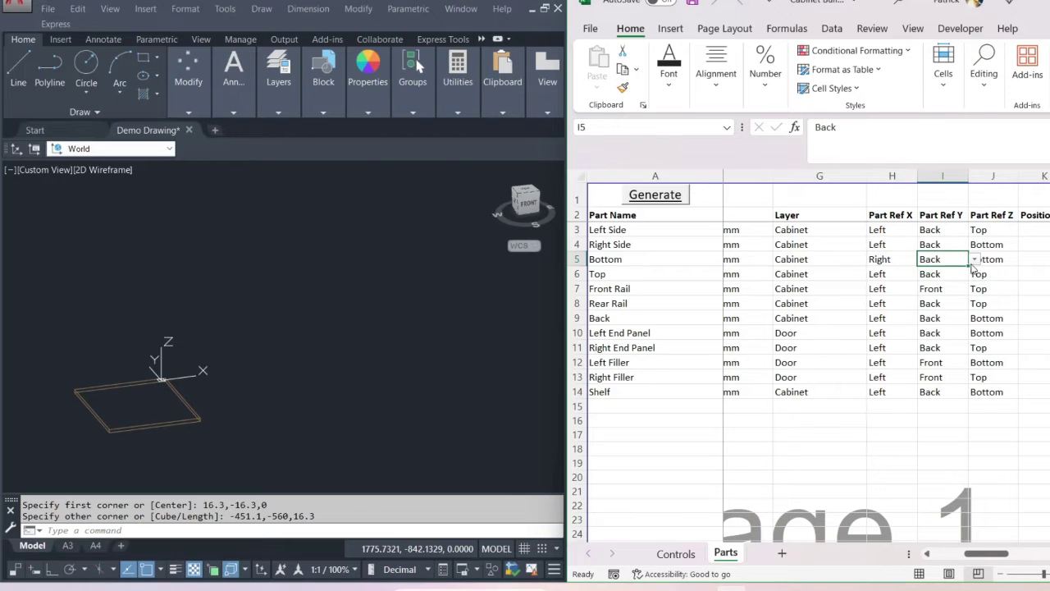
left_click(973, 261)
left_click(931, 286)
left_click(155, 405)
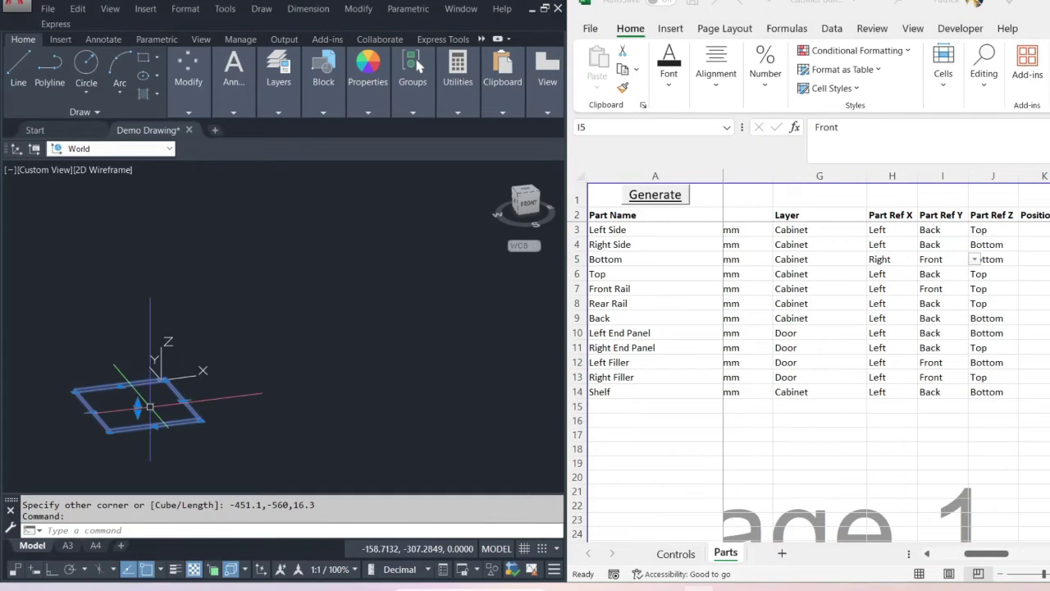
key("Delete")
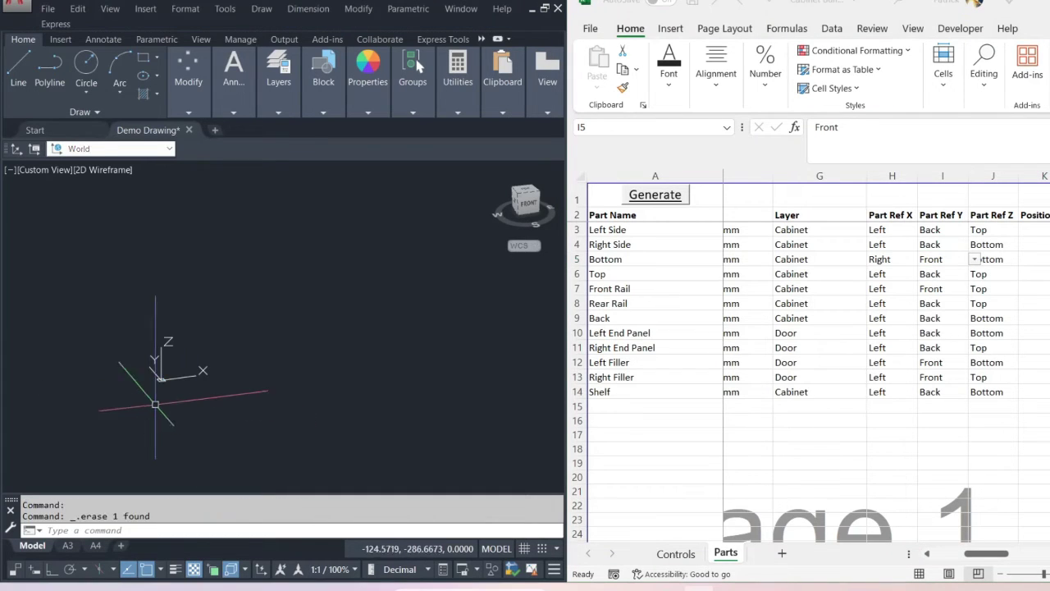
Generate the Bottom panel with its Right and Front references, and change its Part Ref Z to Top
left_click(657, 196)
left_click(656, 197)
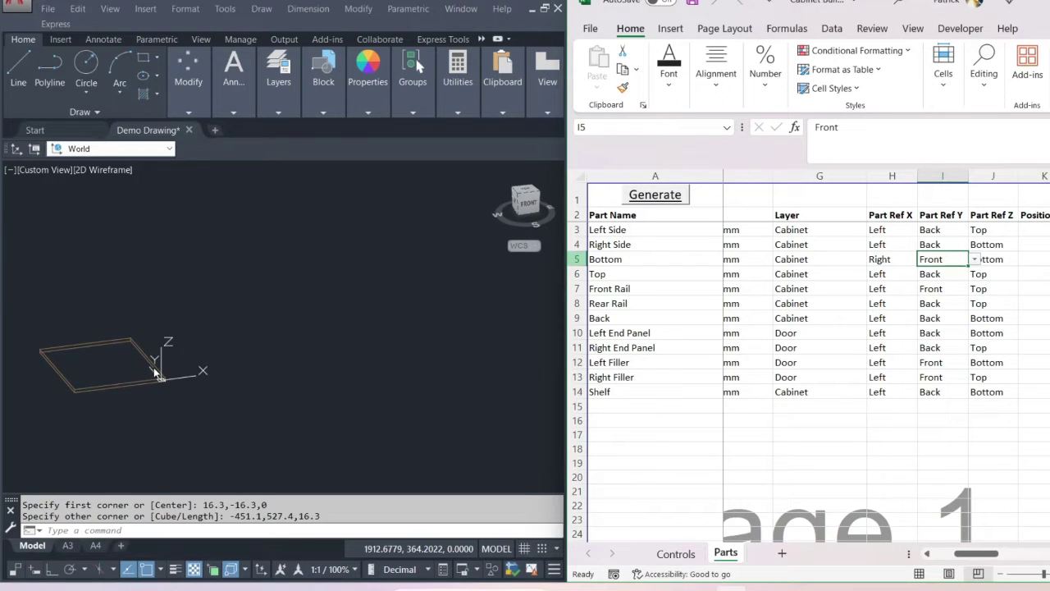
left_click(1006, 258)
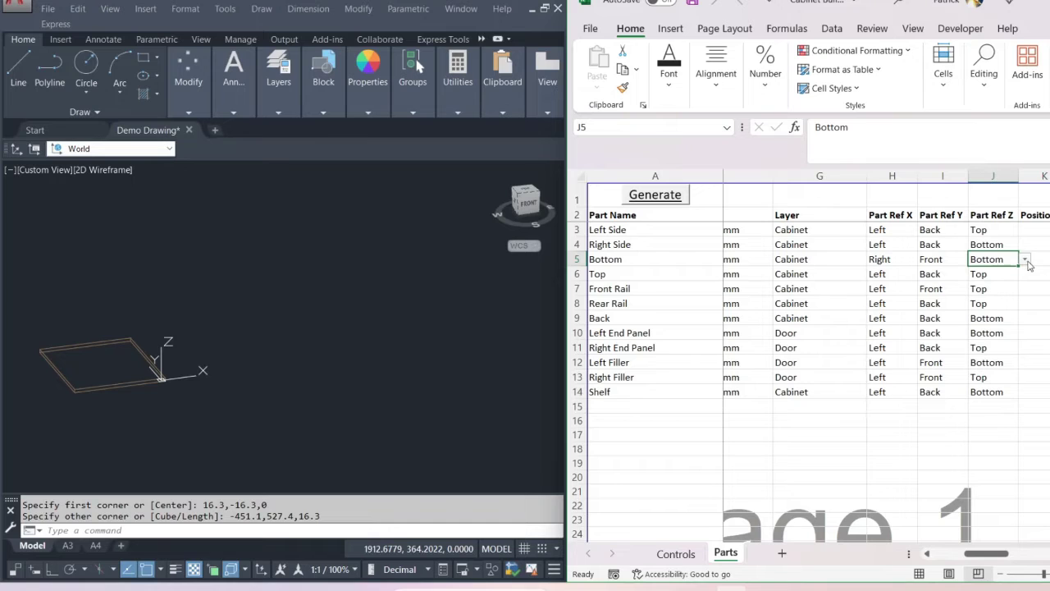
left_click(1025, 260)
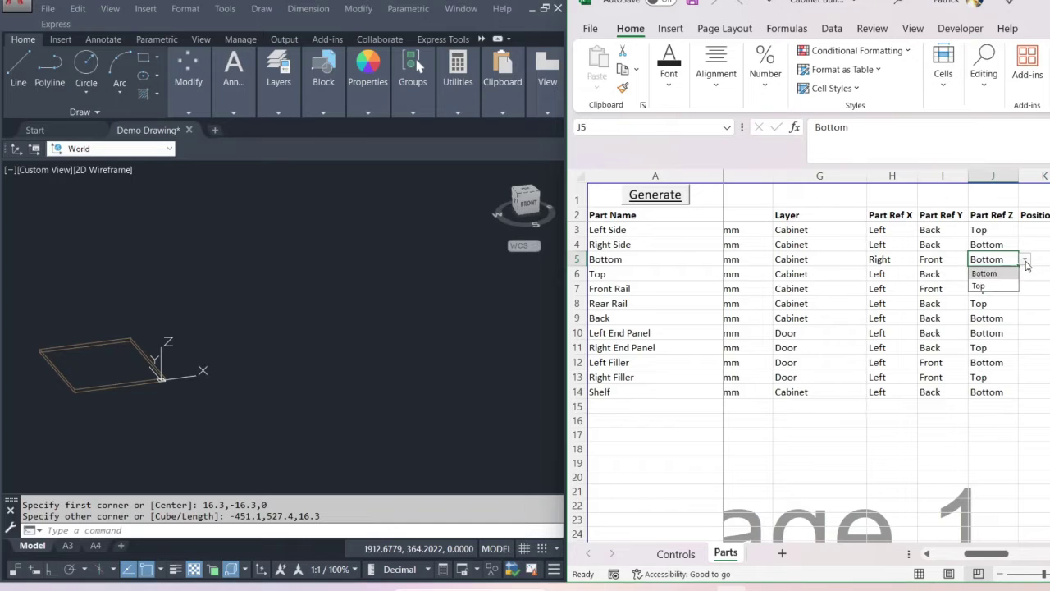
left_click(991, 285)
Erase the existing Bottom panel near the drawing origin and generate it again with the Top Z reference
scroll(169, 382, "up", 3)
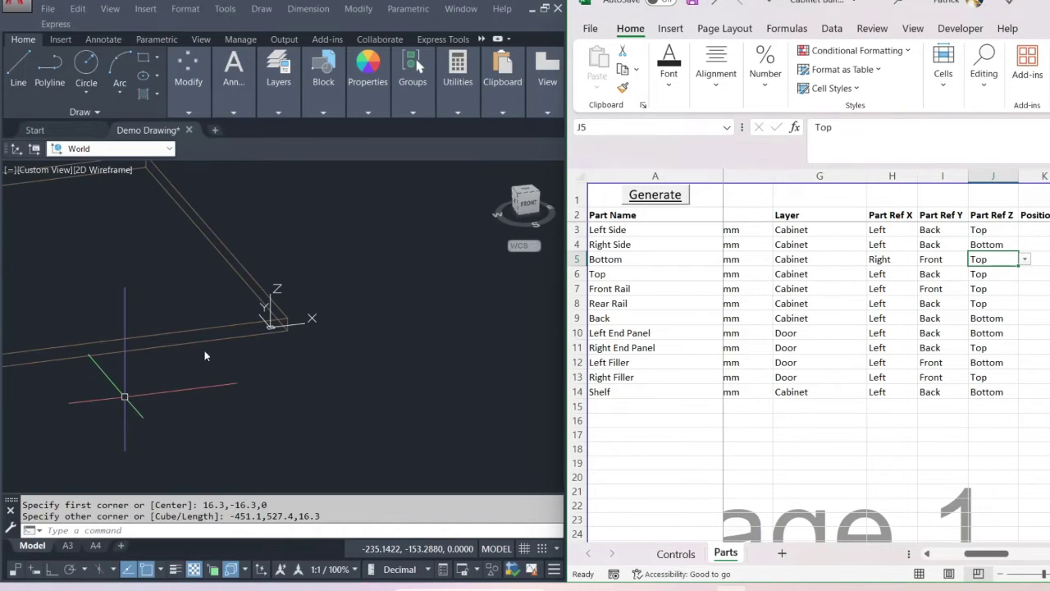
left_click(262, 363)
left_click(141, 308)
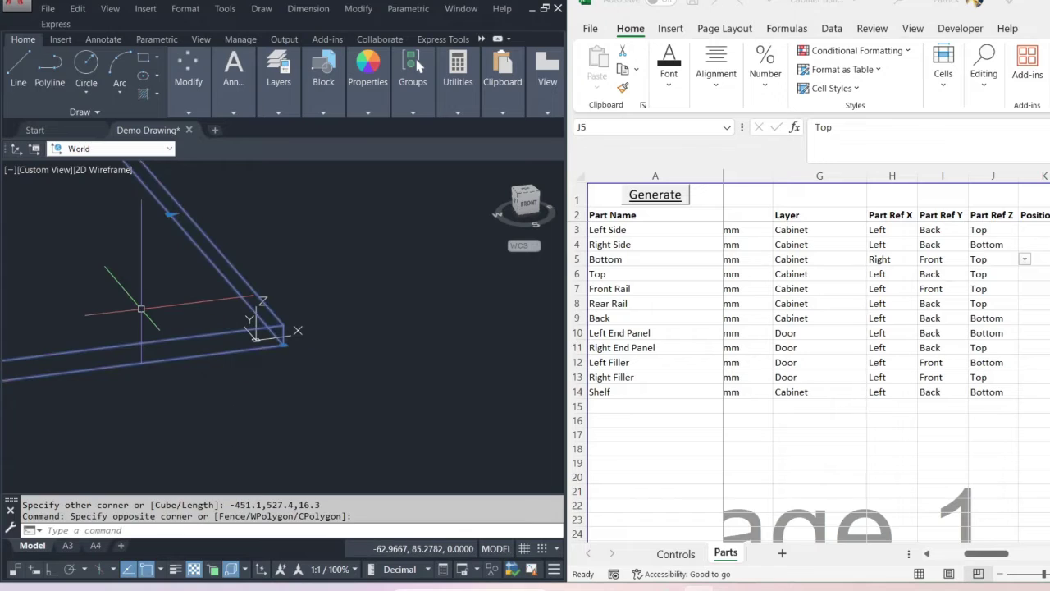
key("Delete")
left_click(647, 194)
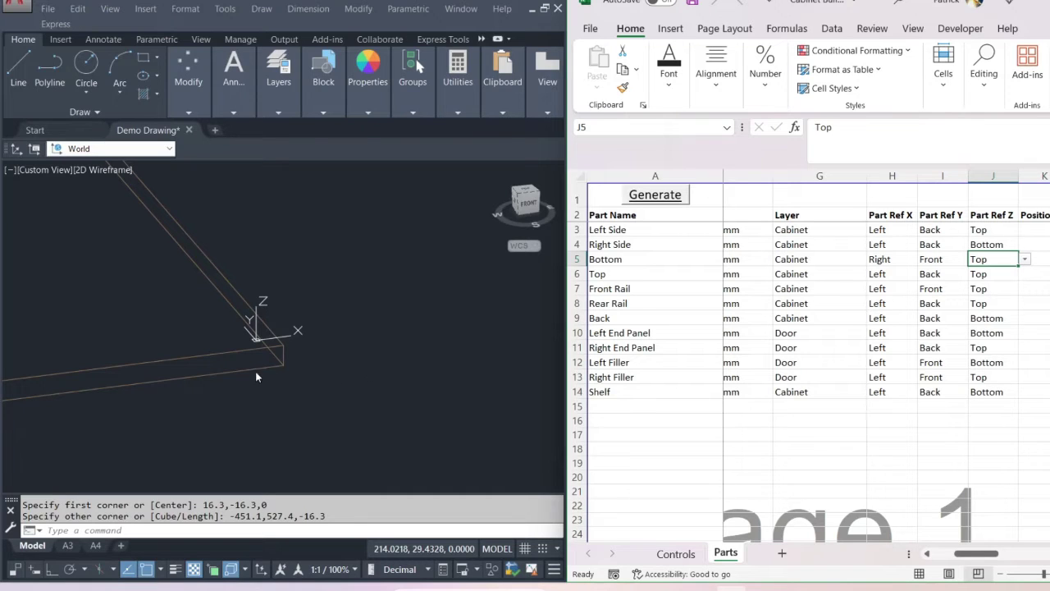
Restore the Bottom part's reference corner to Left for X, Back for Y and Bottom for Z
left_click(1024, 259)
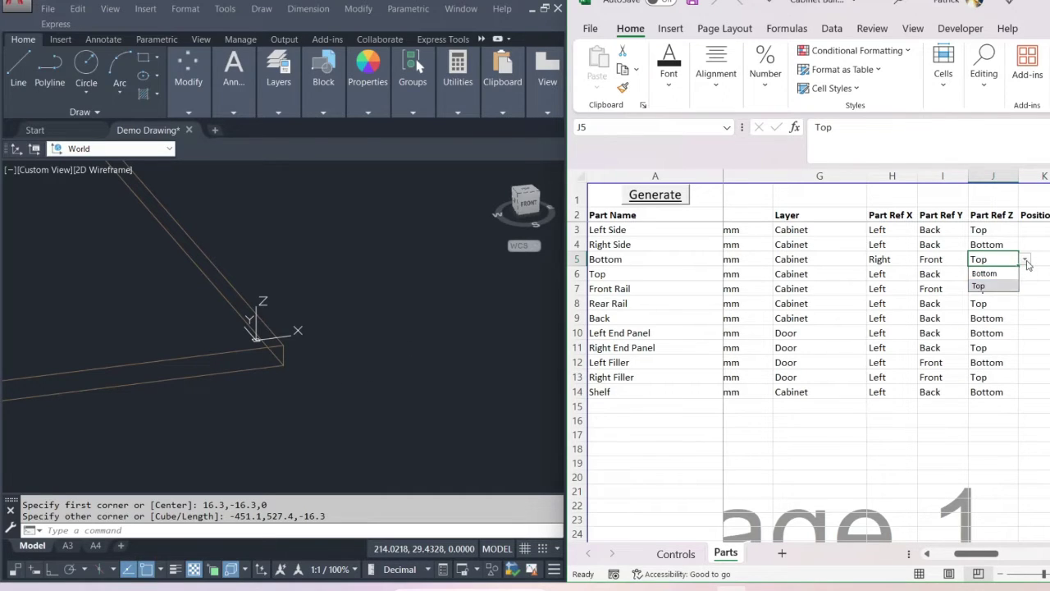
left_click(984, 273)
left_click(931, 259)
left_click(975, 259)
left_click(928, 274)
left_click(886, 259)
left_click(925, 260)
left_click(902, 273)
Erase the old Bottom panel and generate it again from its Left, Back, Bottom reference corner
left_click(179, 370)
left_click(153, 379)
key("Delete")
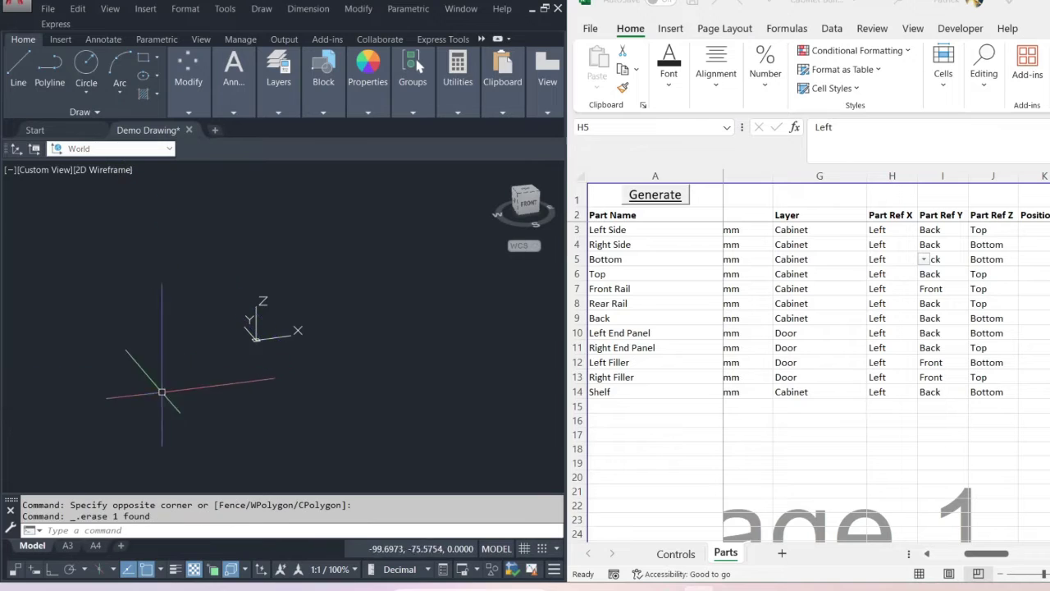
middle_click_drag(202, 416, 211, 410)
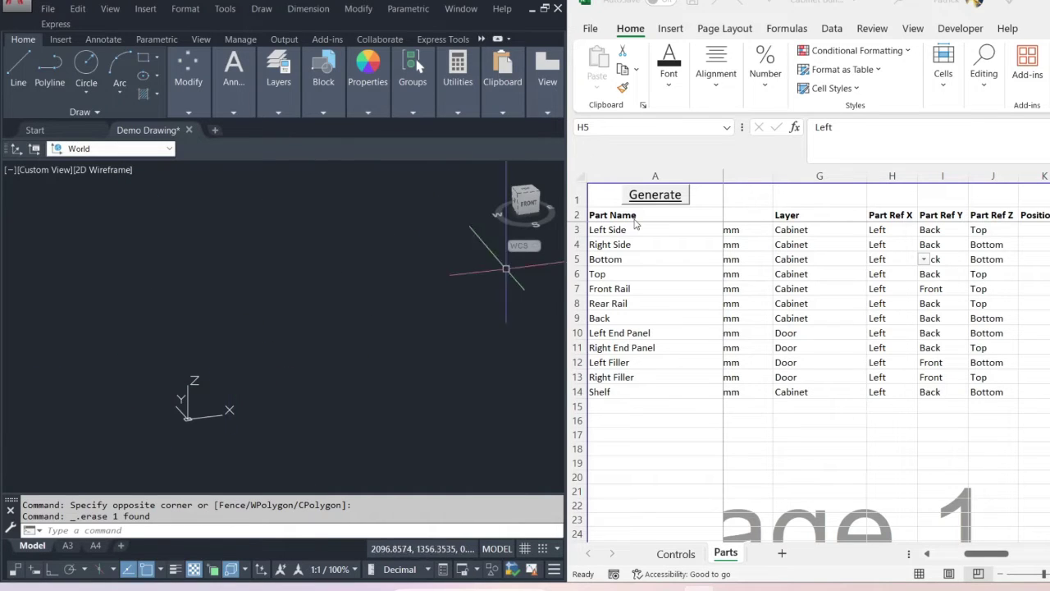
left_click(671, 197)
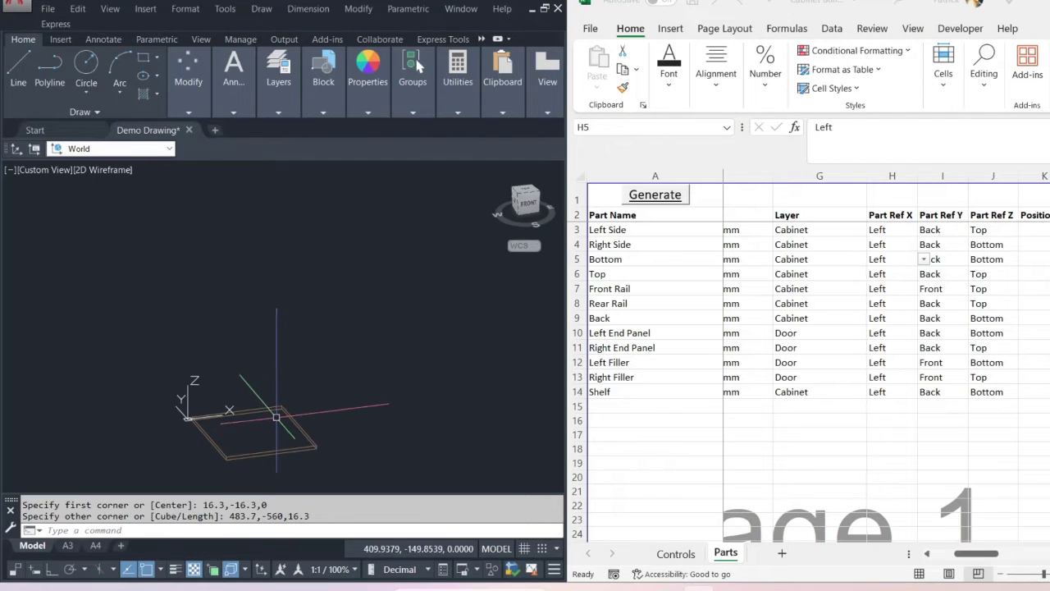
middle_click_drag(277, 427, 318, 369)
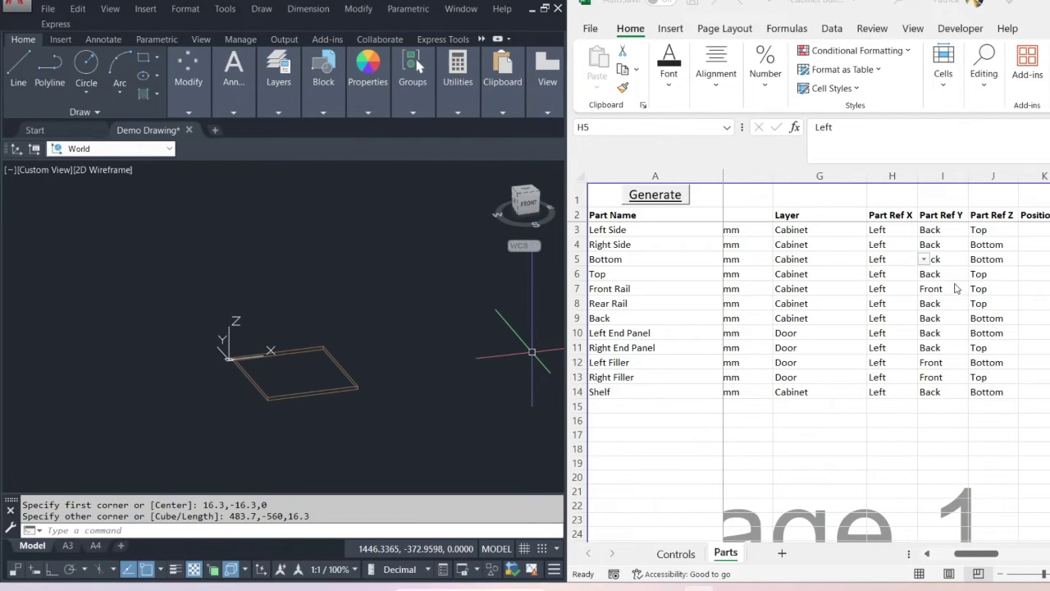
Set the Bottom part's Rotate Y value to -90 in the parts list
left_click(878, 258)
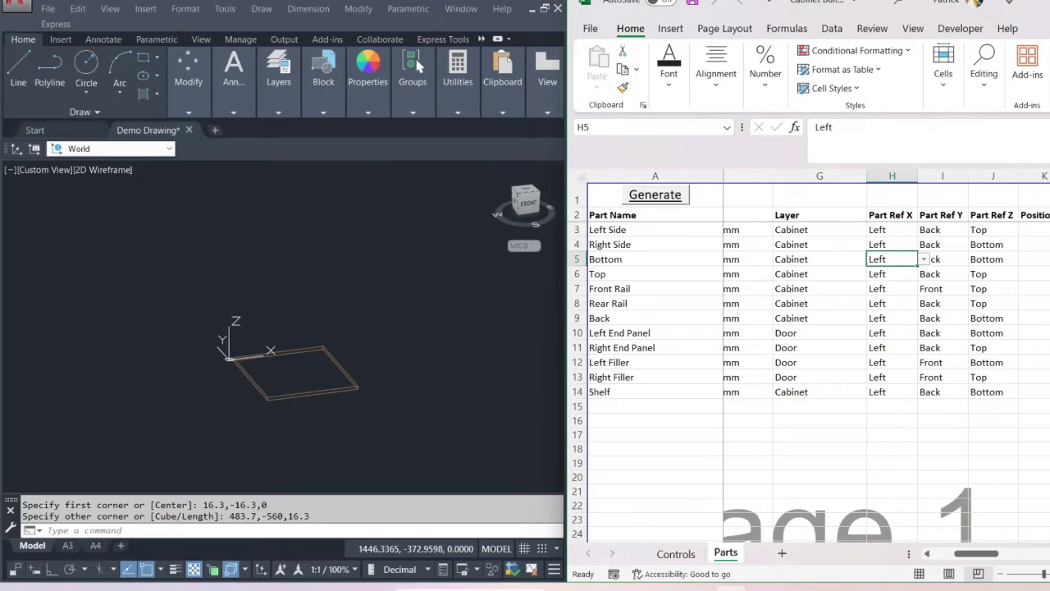
mouse_move(984, 556)
left_mouse_down()
mouse_move(939, 557)
mouse_move(995, 556)
left_mouse_up()
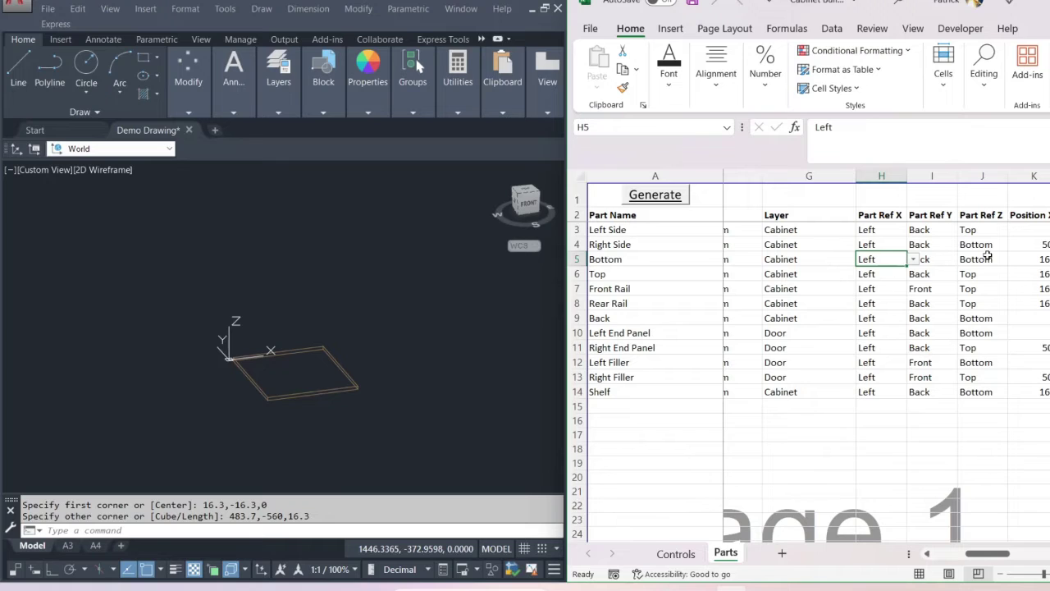
left_click_drag(973, 557, 997, 548)
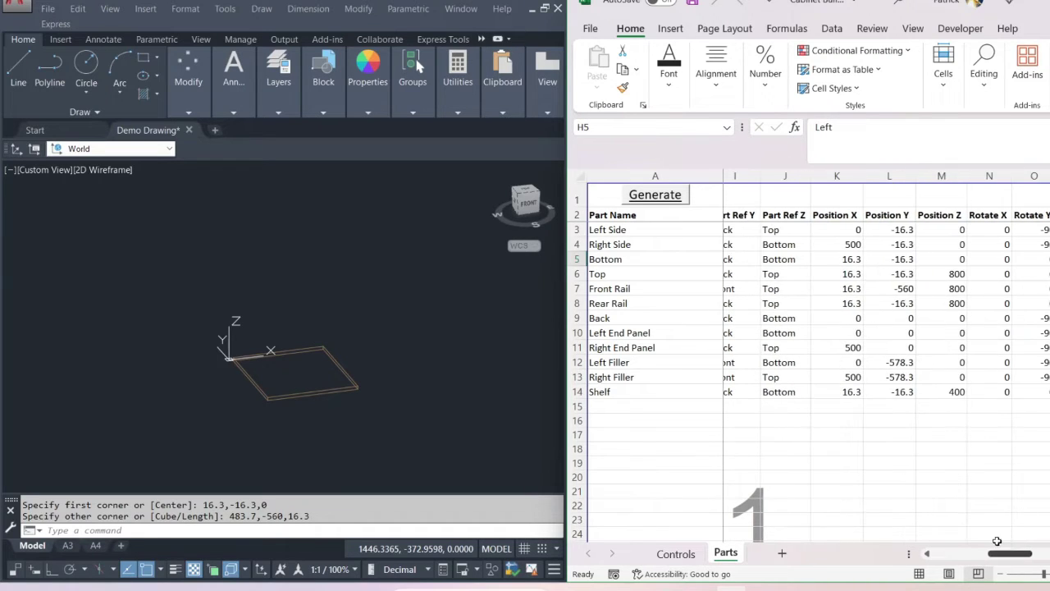
left_click(1046, 257)
type("-")
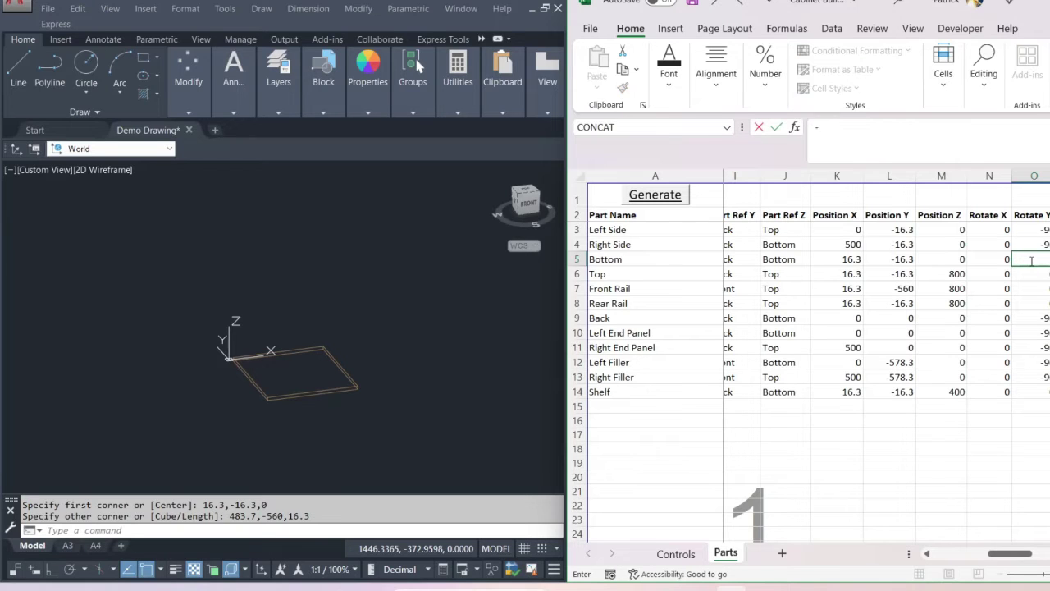
type("90")
key("Return")
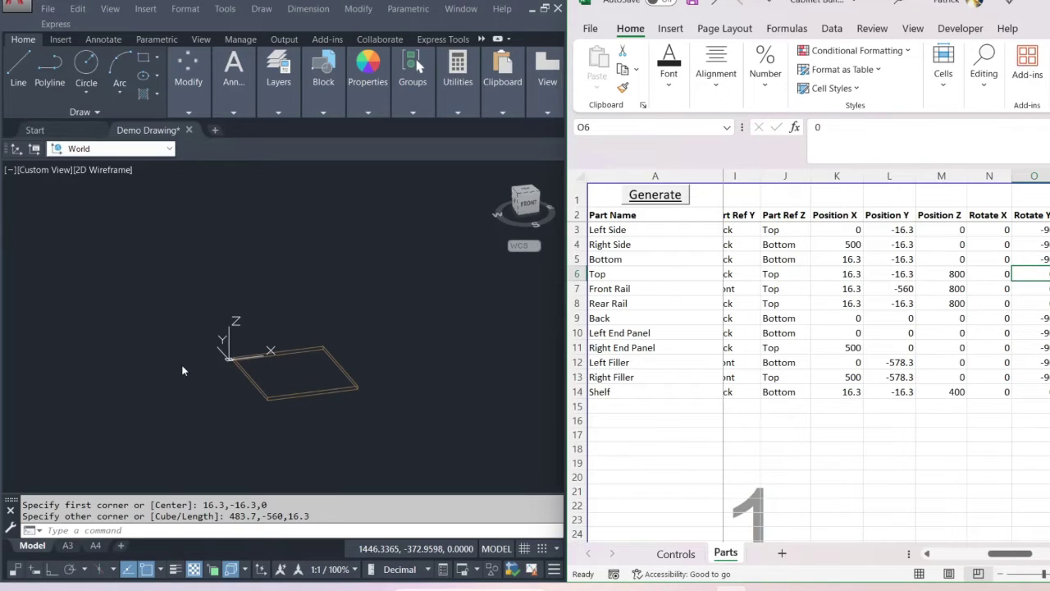
Erase the flat Bottom panel from the drawing and generate it again with the -90 Y rotation
left_click(321, 408)
left_click(317, 386)
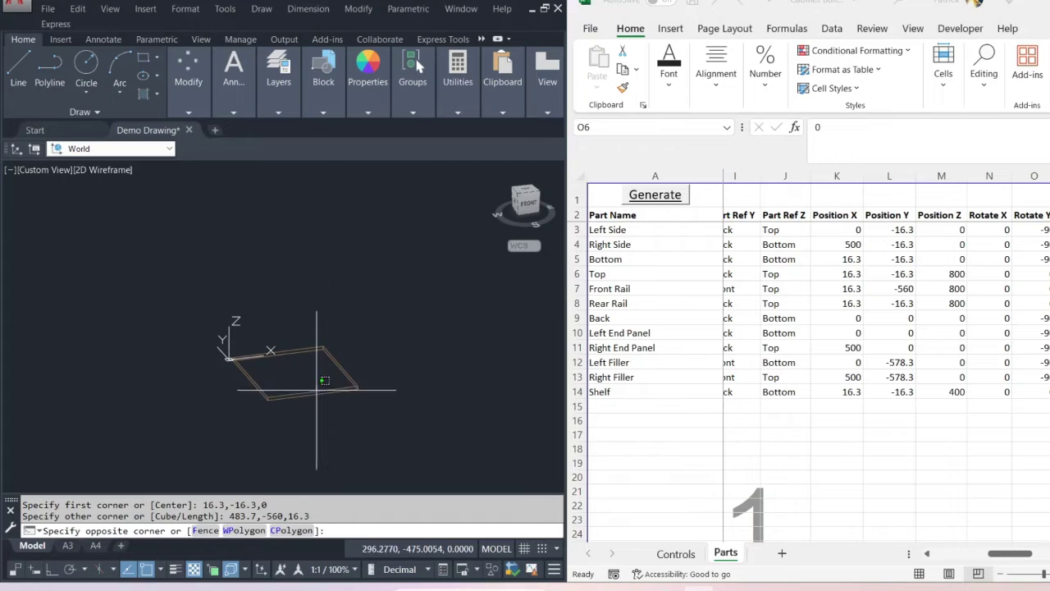
left_click(314, 351)
scroll(268, 344, "up", 6)
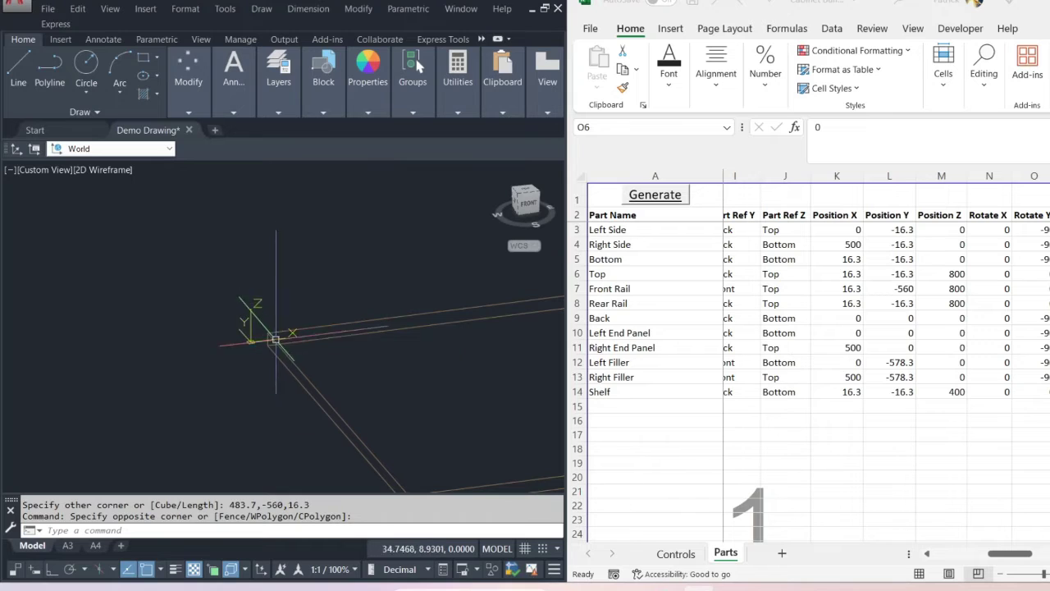
scroll(235, 241, "down", 5)
left_click(402, 289)
left_click(351, 318)
key("Delete")
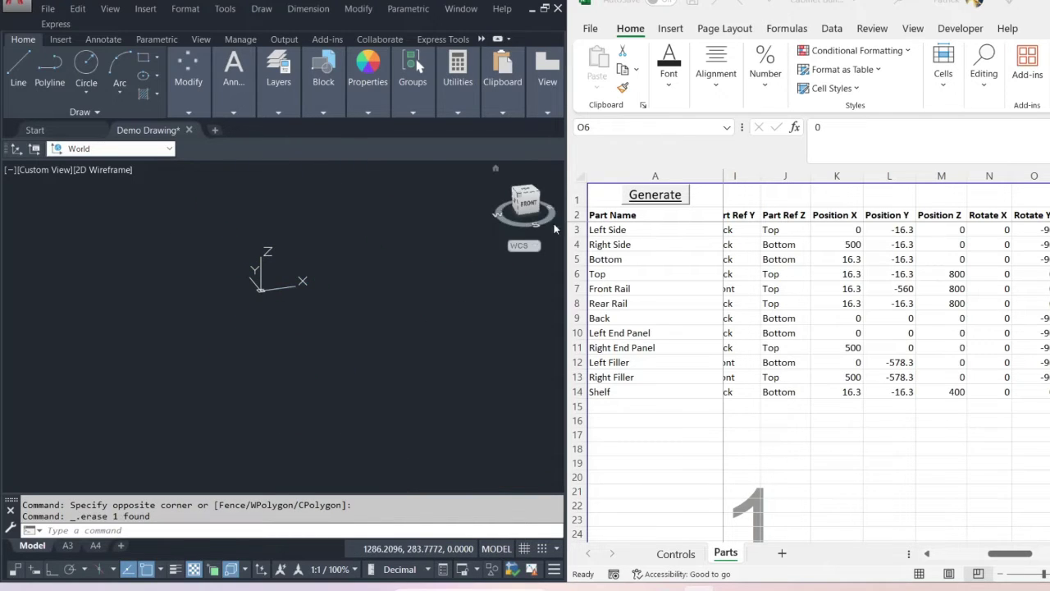
left_click(663, 195)
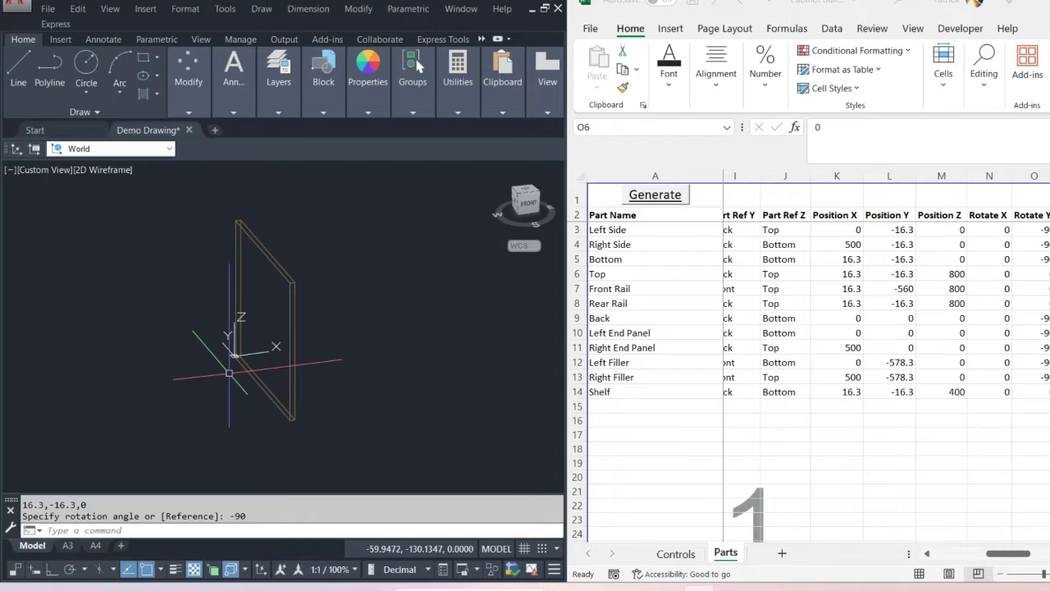
Set the Bottom part's Z rotation to 90 in the parts list
left_click(1032, 261)
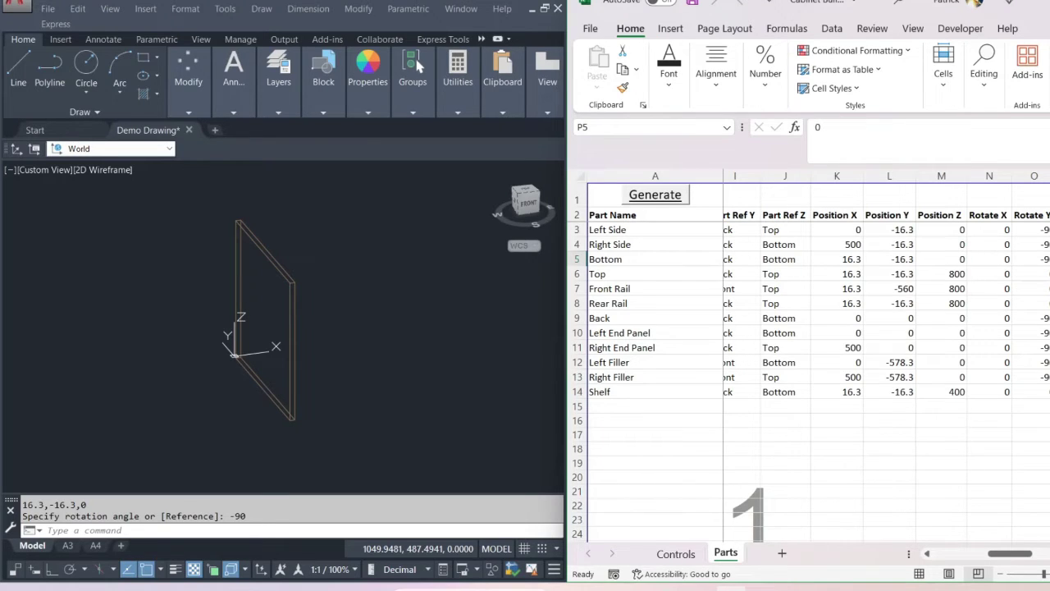
type("90")
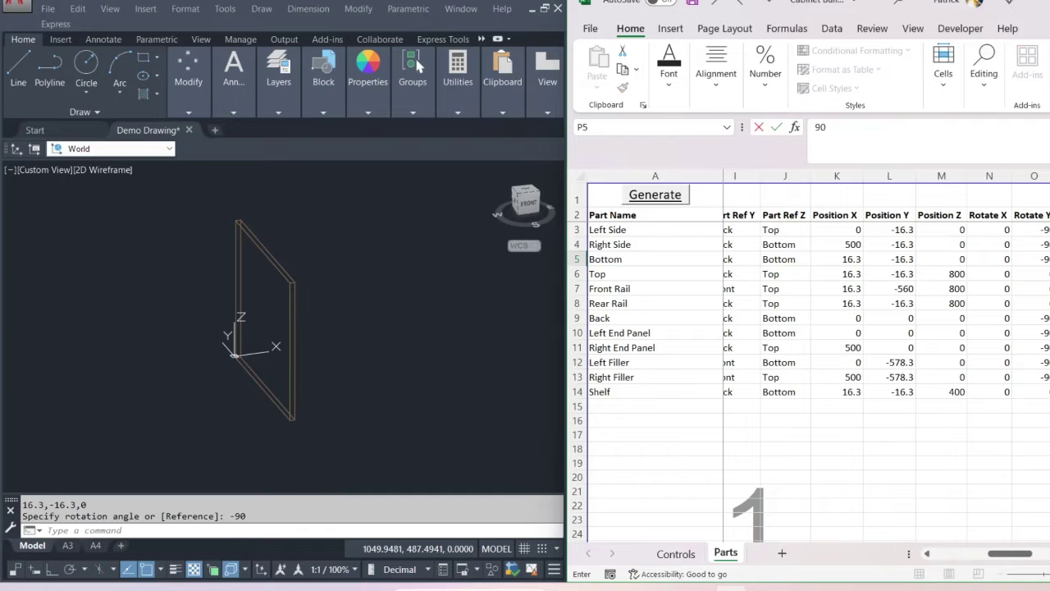
key("ctrl+Return")
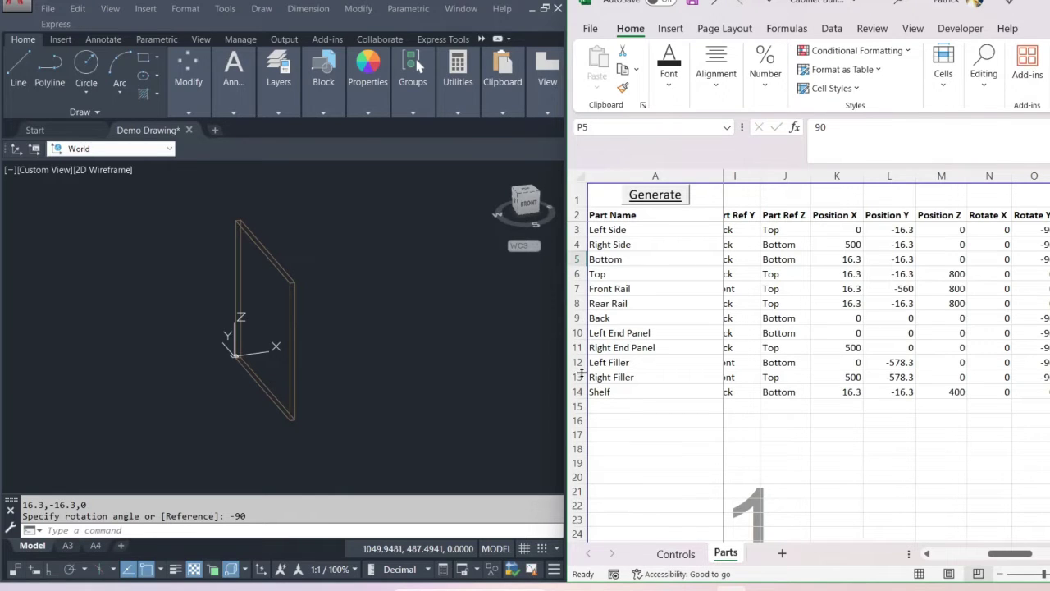
Erase the upright Bottom panel and generate it again with both the Y and Z rotations applied
left_click(305, 309)
left_click(218, 229)
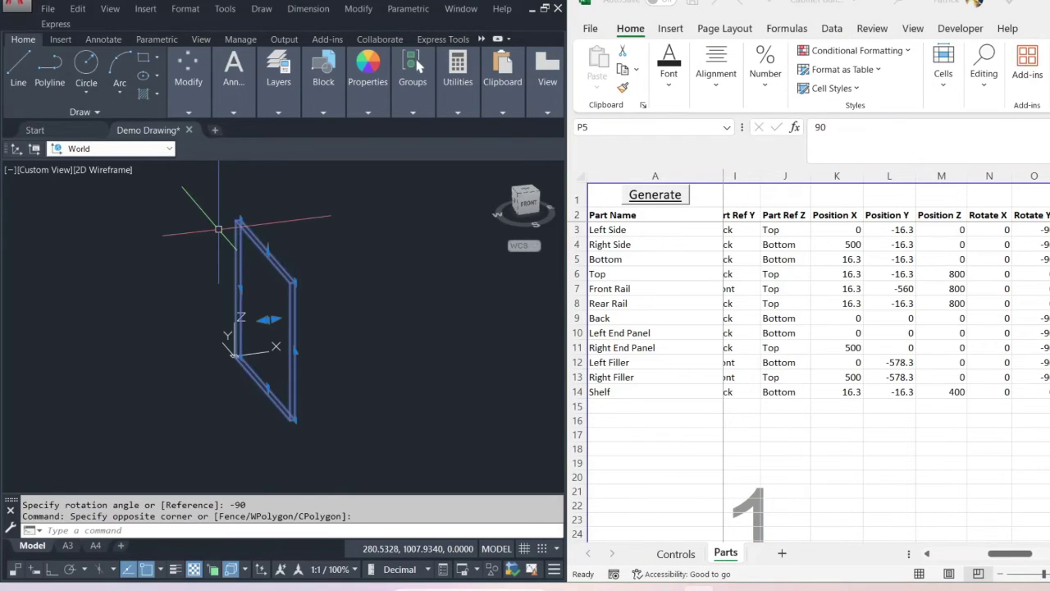
key("Delete")
left_click(657, 197)
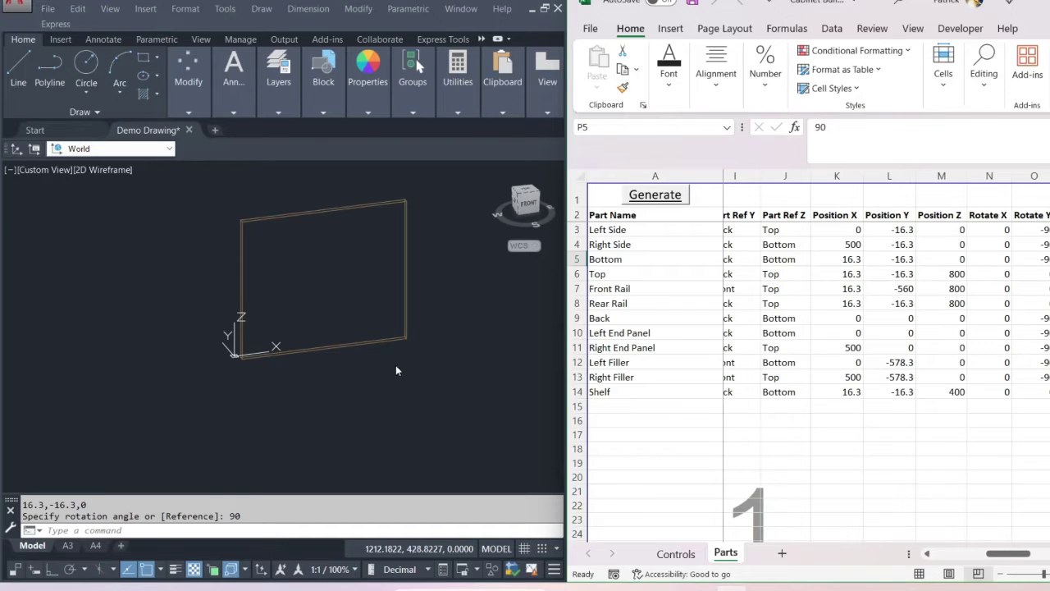
Erase the rotated Bottom panel and reset the Bottom part's Y and Z rotations to 0
left_click(397, 400)
left_click(338, 293)
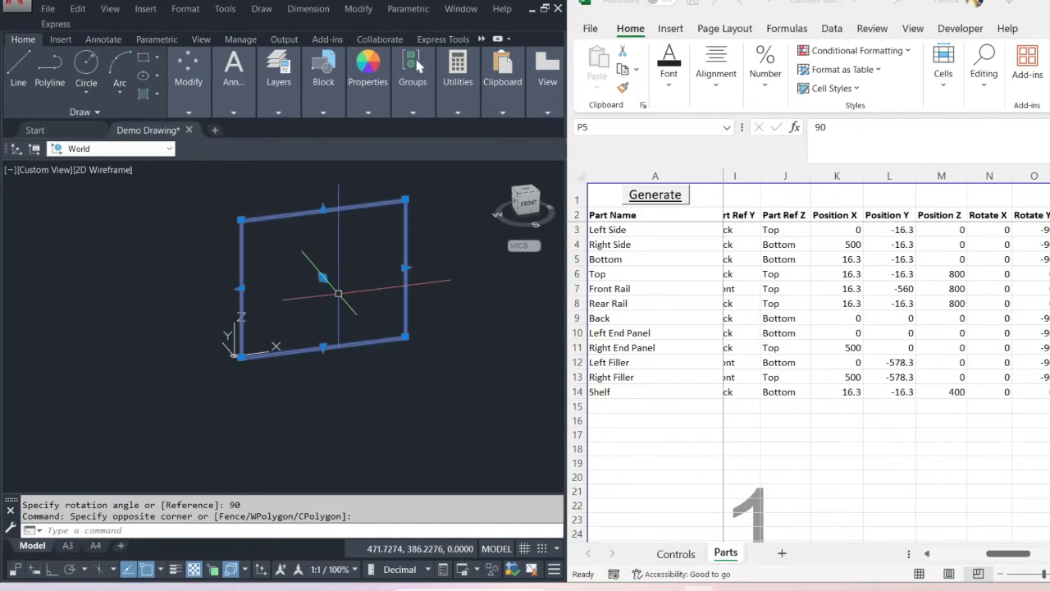
key("Delete")
left_click(1035, 263)
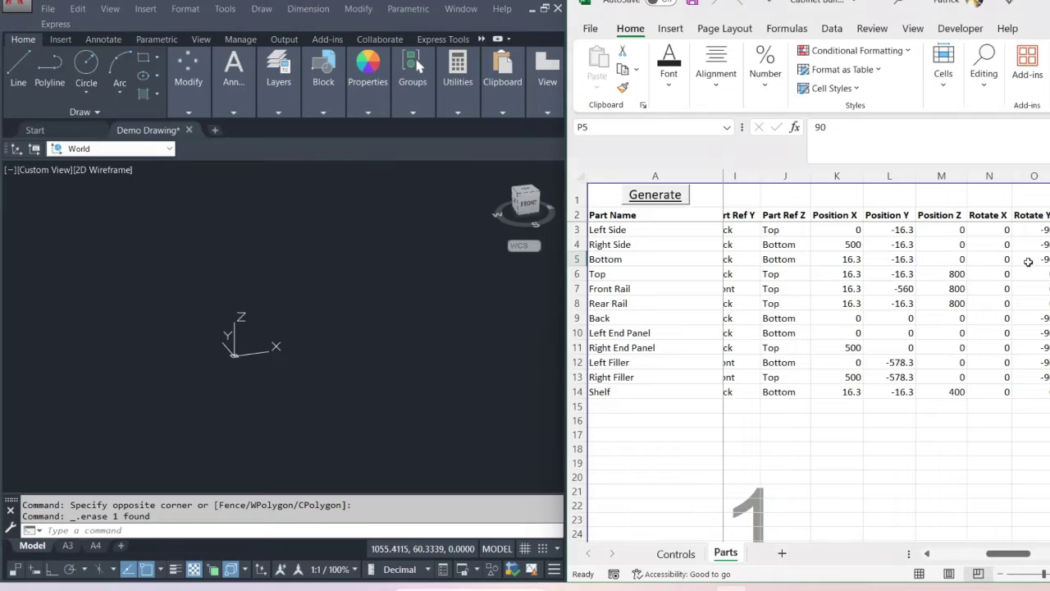
type("0")
key("Tab")
type("0")
Set the quantity to 1 for the Left Side, Right Side, Top, Back and Shelf parts
left_click_drag(1009, 553, 953, 553)
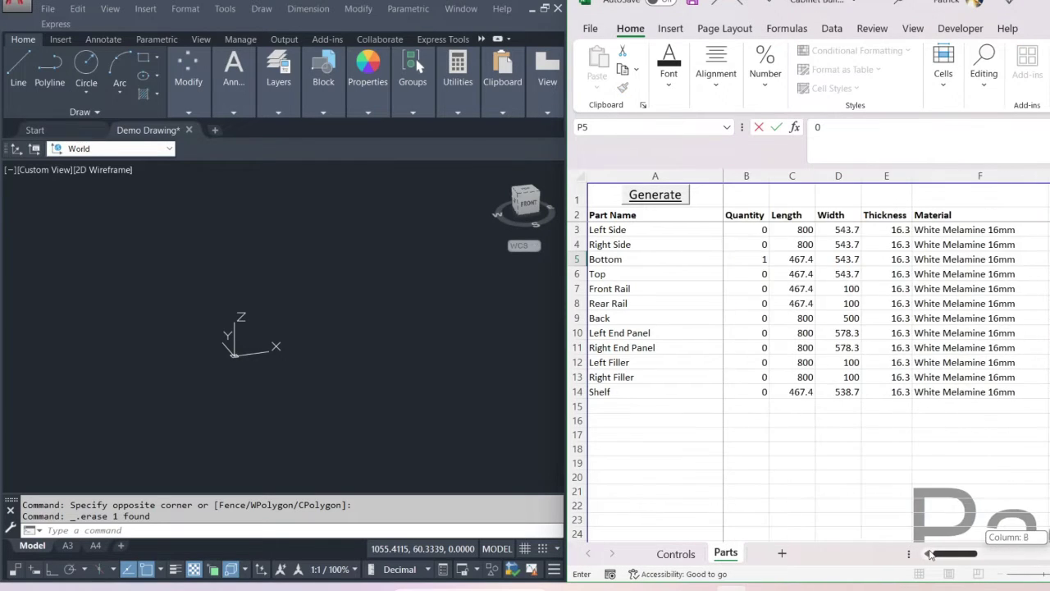
left_click(763, 233)
type("1")
key("Return")
type("1")
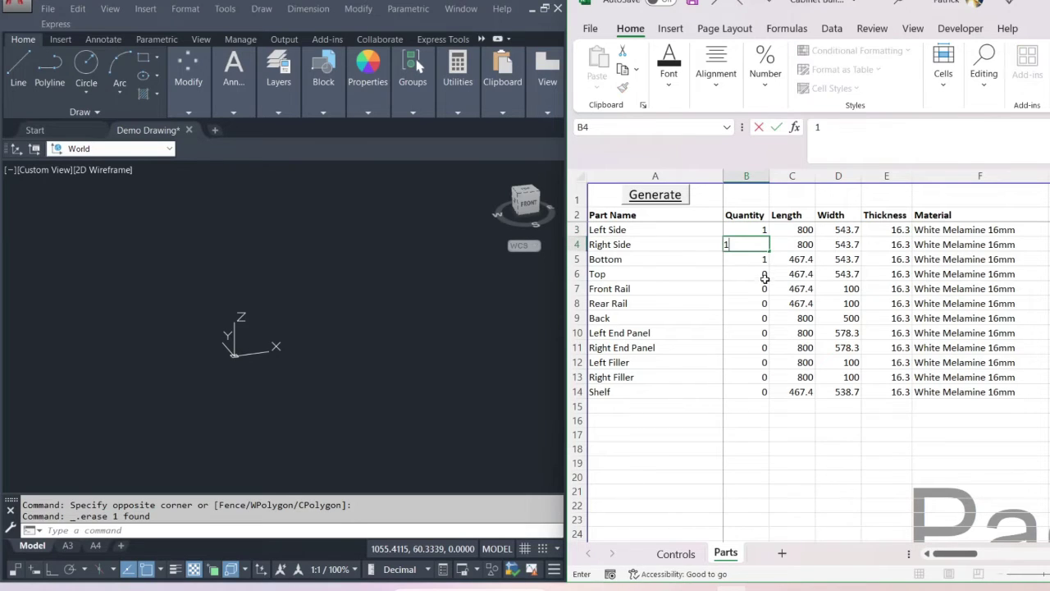
left_click(763, 278)
type("1")
left_click(750, 318)
type("1")
left_click(751, 362)
left_click(755, 391)
type("1")
left_click(750, 347)
Generate the cabinet from the parts list and bring the whole model into view for checking
left_click(650, 196)
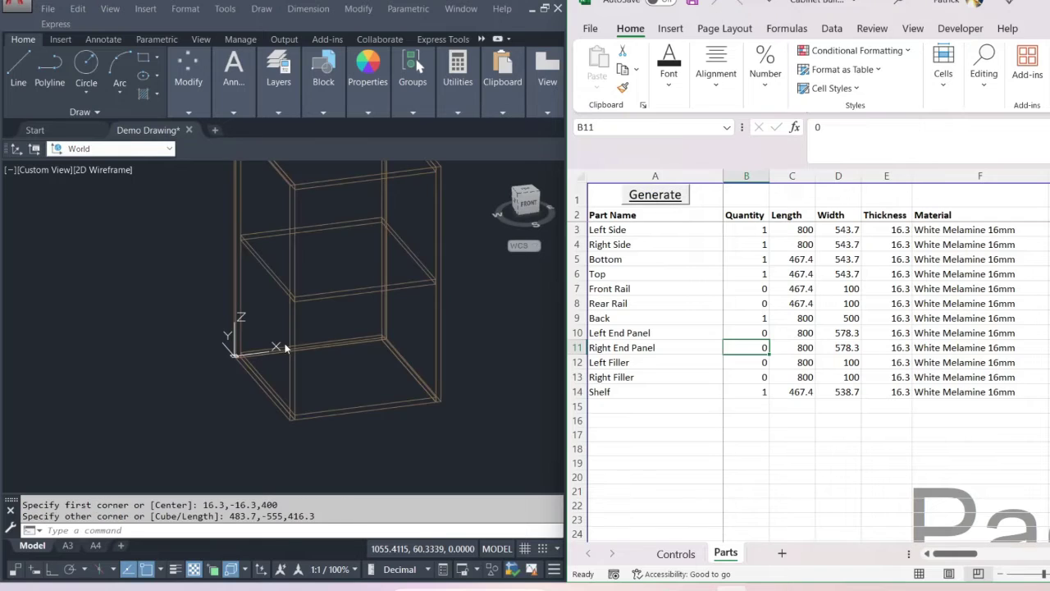
middle_click_drag(502, 281, 470, 300)
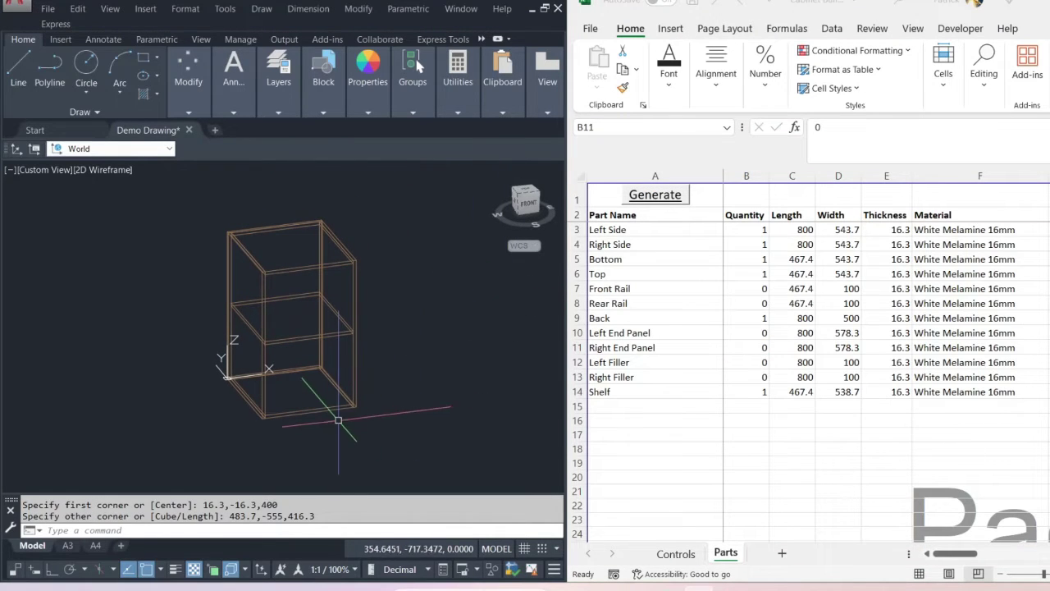
scroll(336, 411, "up", 2)
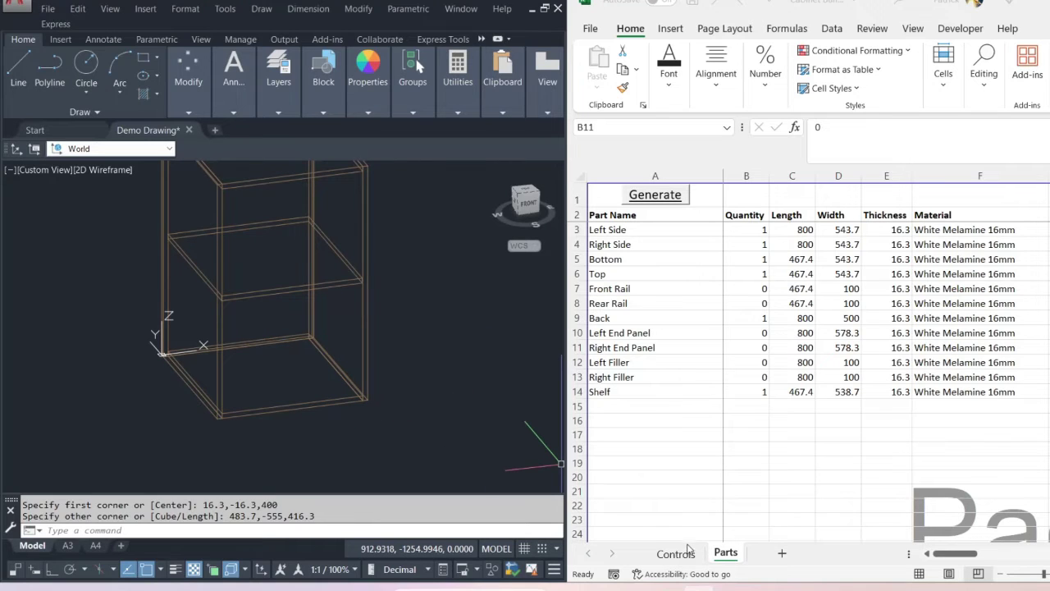
Examine the Length formulas of the Top and Bottom parts against the Top panel in the drawing
left_click(796, 274)
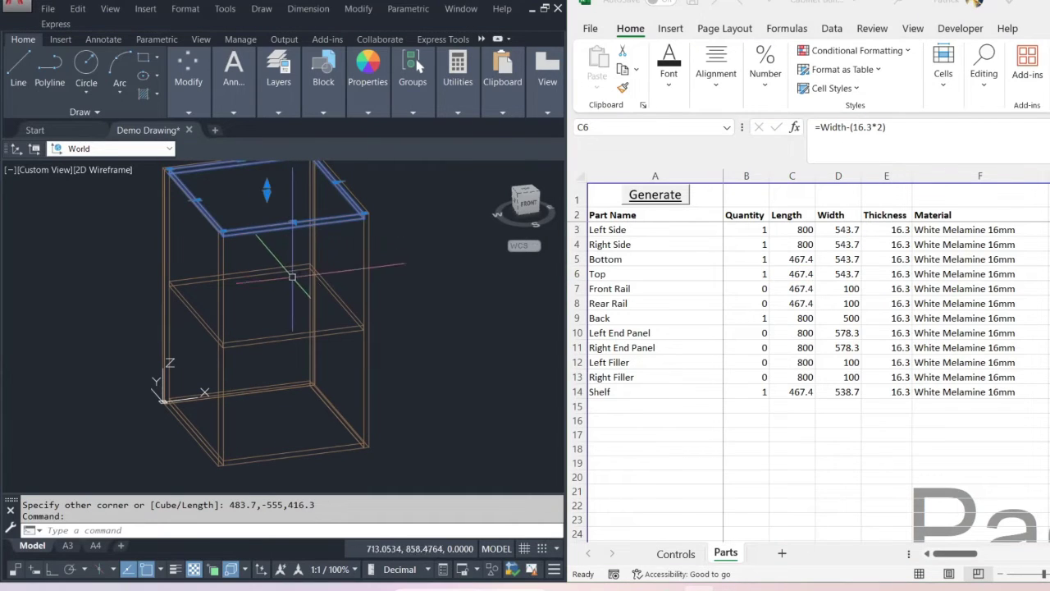
key("Escape")
left_click(800, 259)
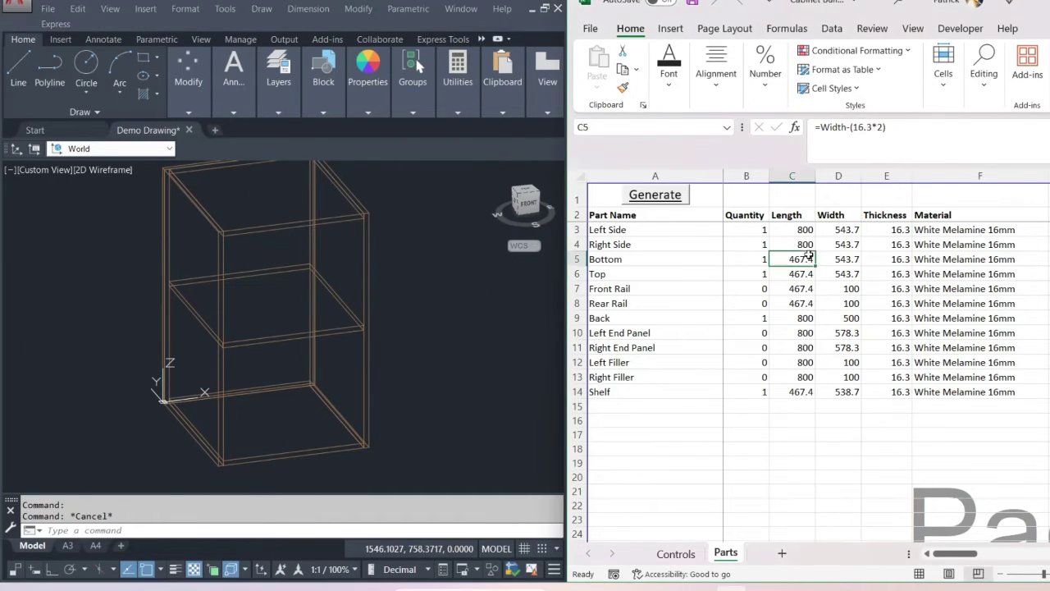
left_click(800, 276)
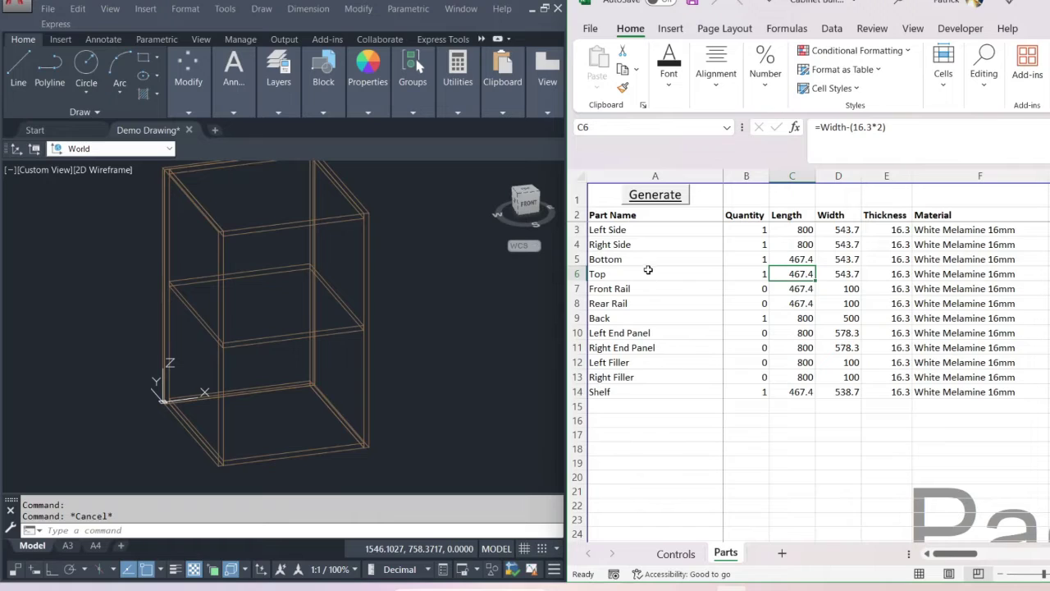
Examine the Back part's Length and Width formulas against the Width and Product Position X values on the Controls sheet
left_click(788, 320)
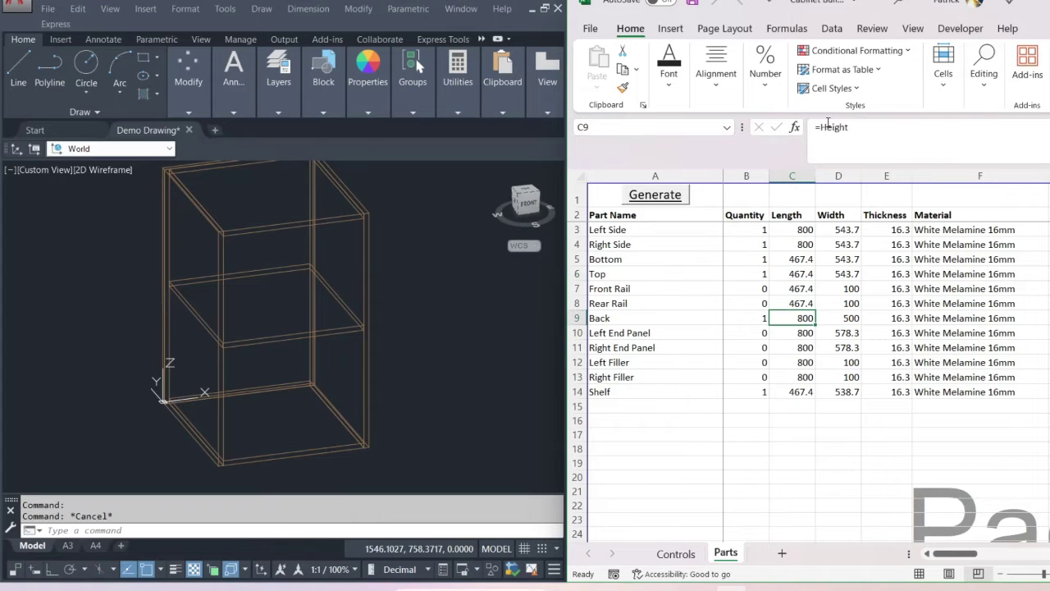
left_click(840, 321)
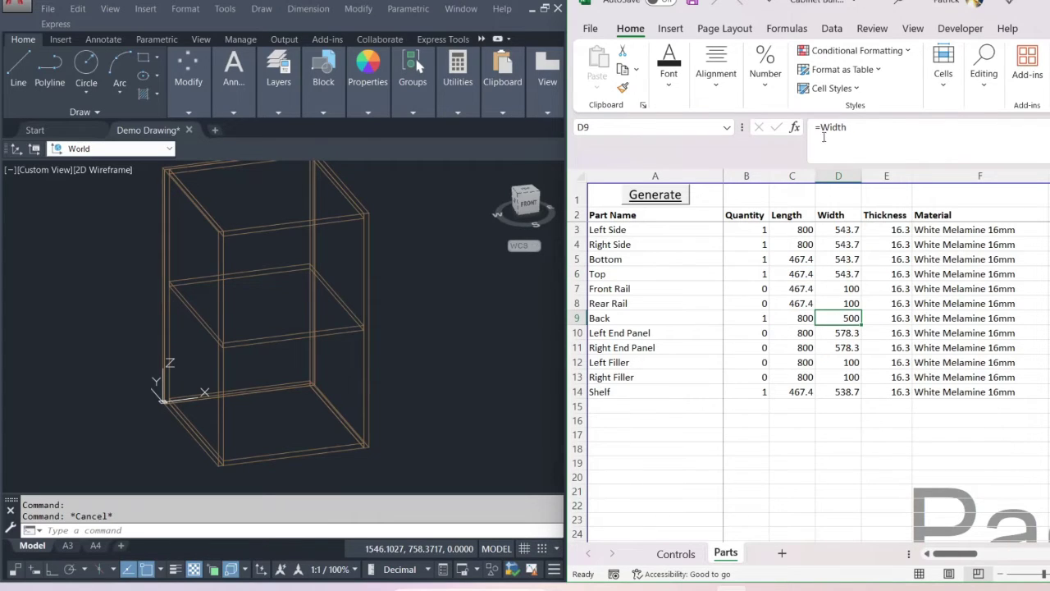
left_click(692, 555)
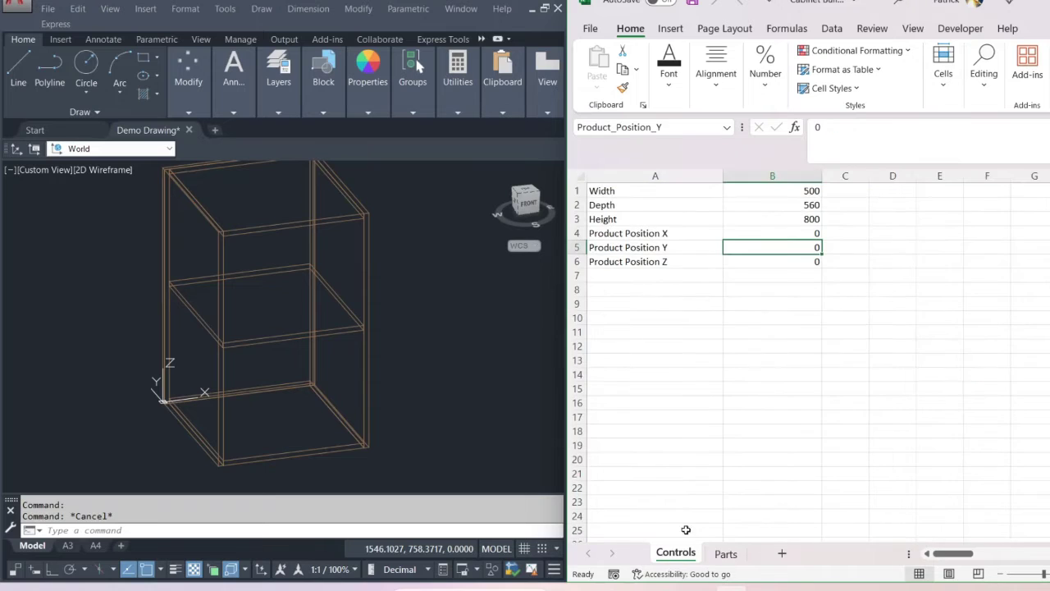
left_click(788, 192)
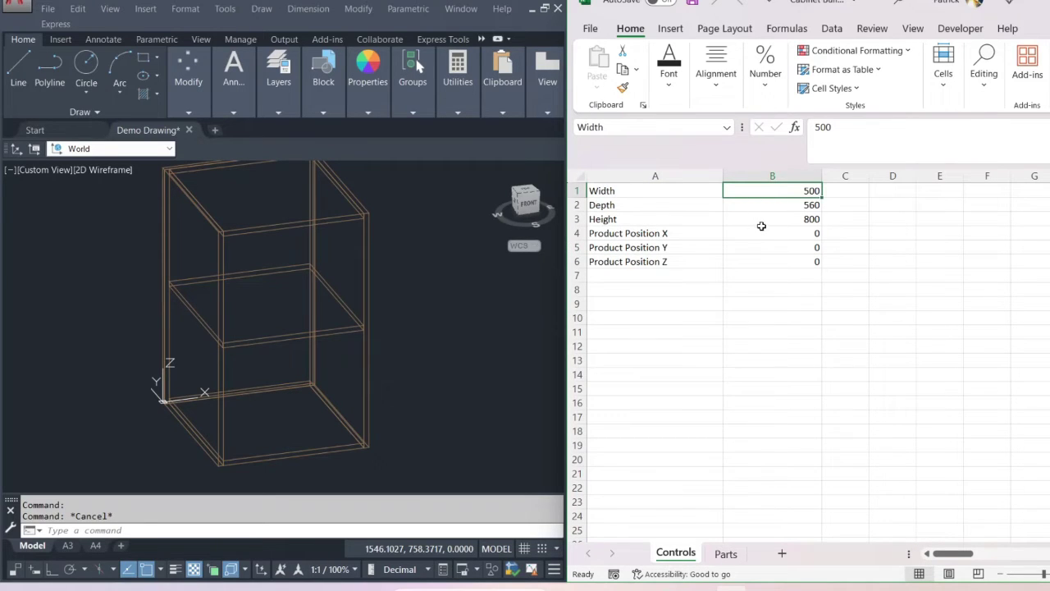
left_click(805, 233)
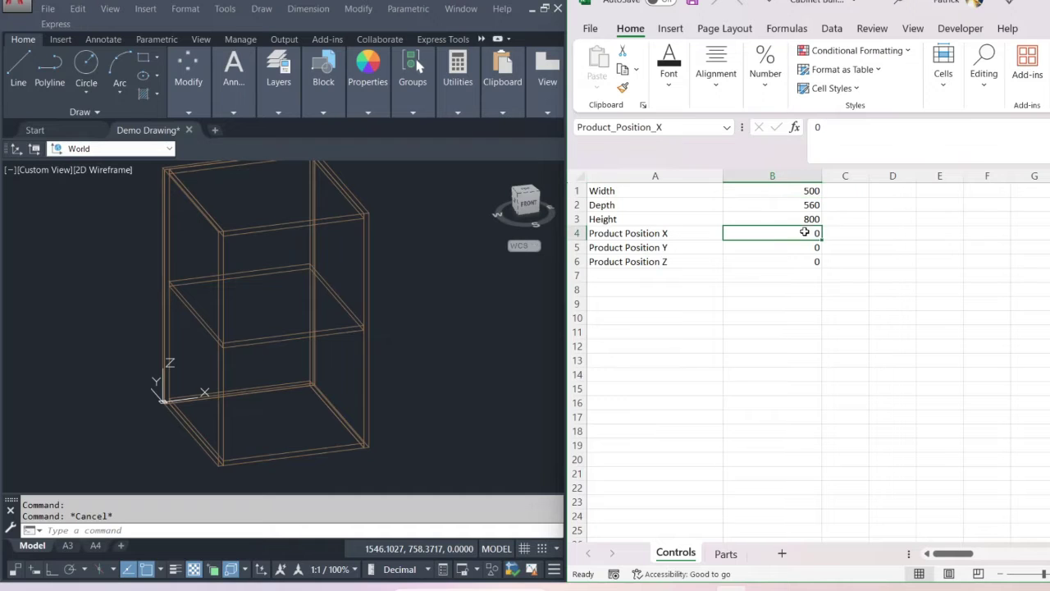
Examine the Position X values and formulas of the Left Side, Right Side, Bottom and Top parts, plus the Left Side's Position Y
left_click(726, 555)
left_click_drag(952, 553, 994, 554)
left_click(848, 228)
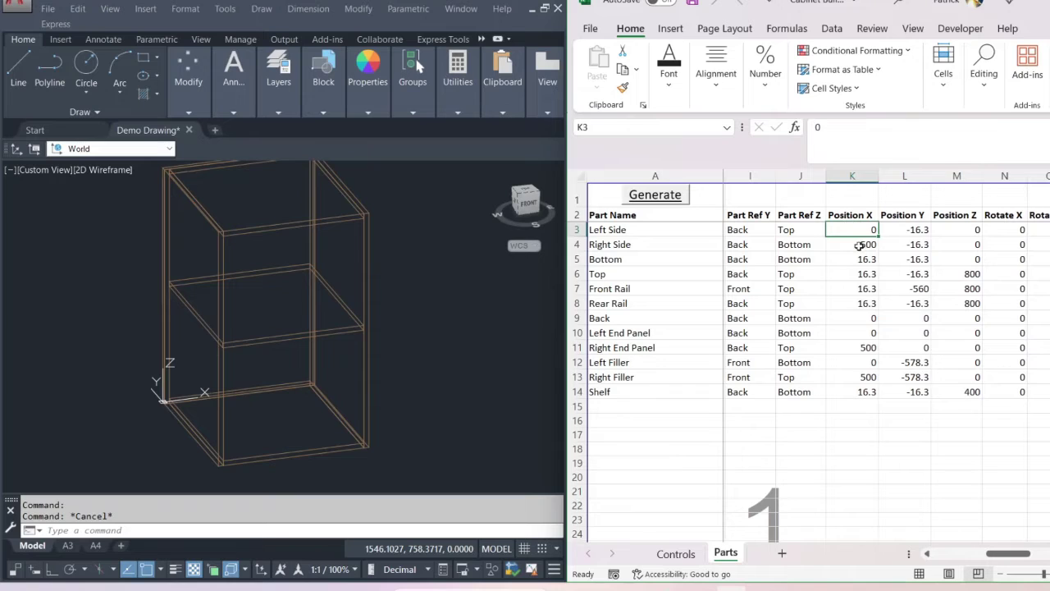
left_click(916, 230)
left_click(865, 246)
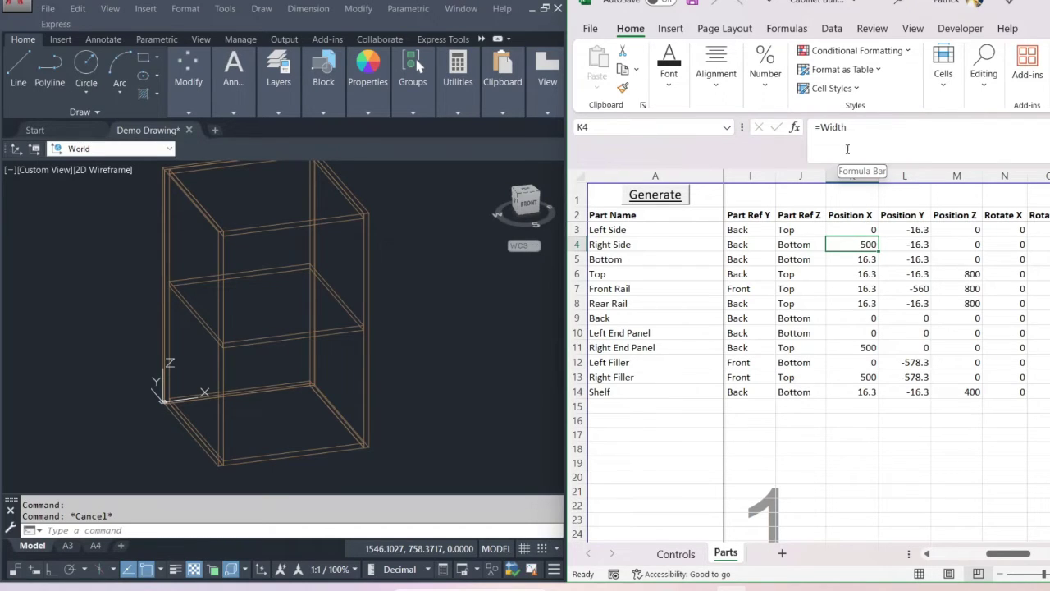
left_click(853, 261)
left_click(858, 275)
left_click(866, 259)
left_click(866, 243)
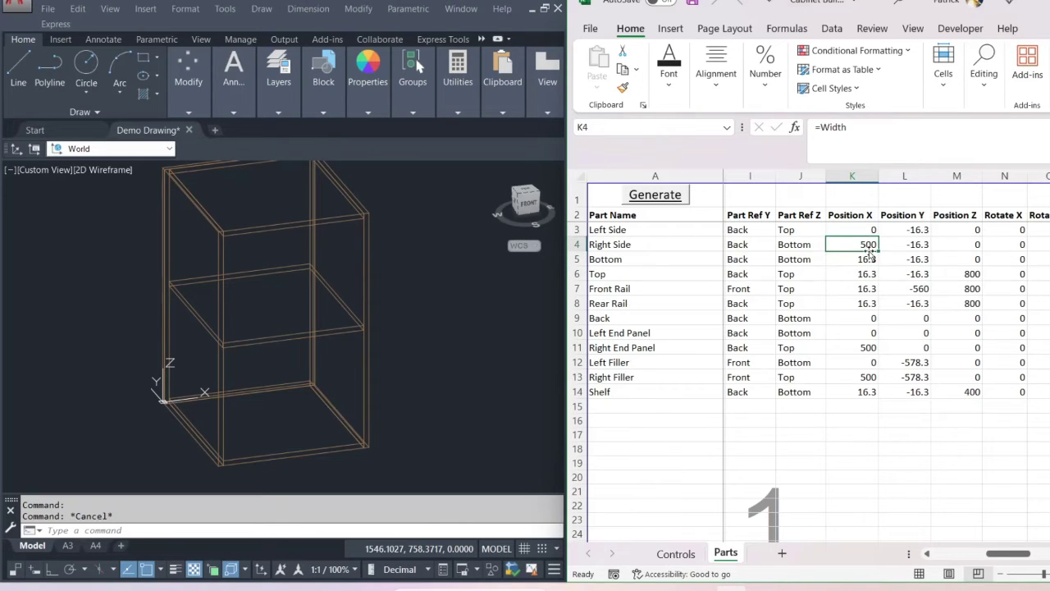
Set Product Position X to 500 on the Controls sheet and generate a second cabinet beside the first
left_click(677, 554)
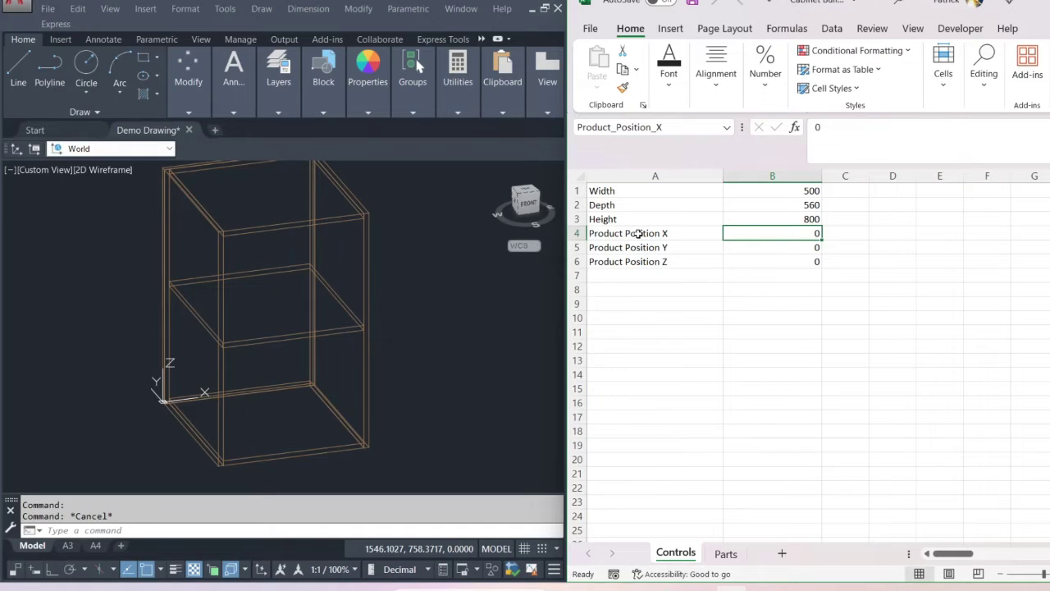
scroll(401, 297, "down", 3)
middle_click_drag(421, 338, 368, 365)
left_click(794, 237)
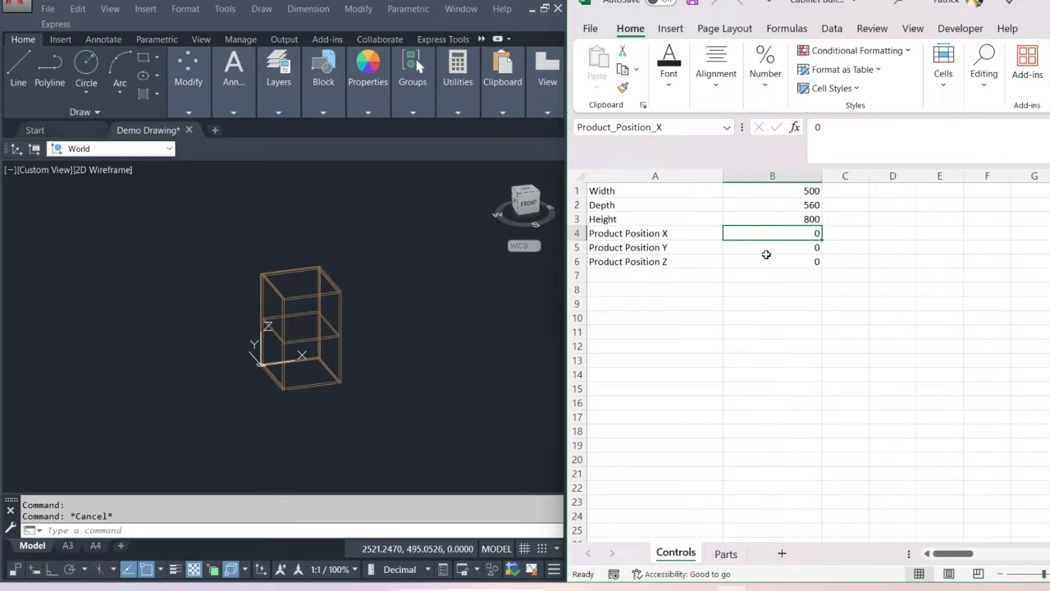
type("500")
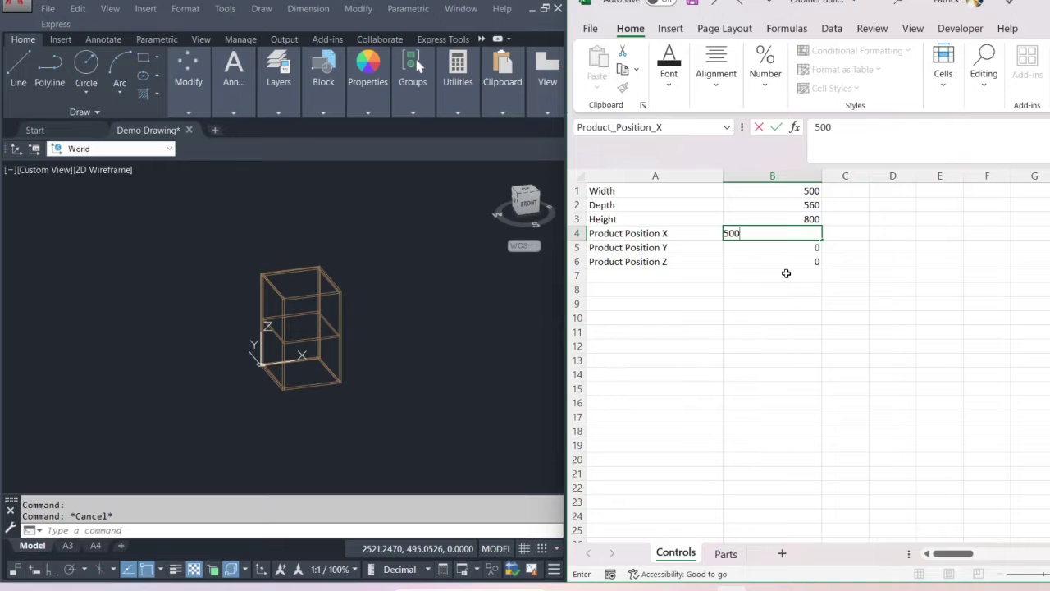
key("Return")
left_click(725, 553)
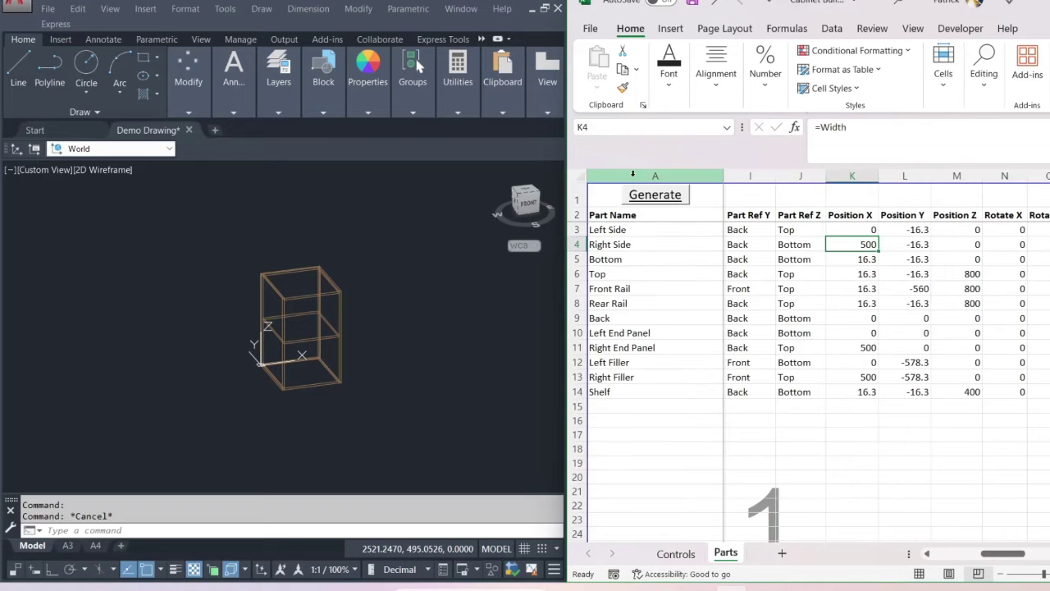
left_click(654, 197)
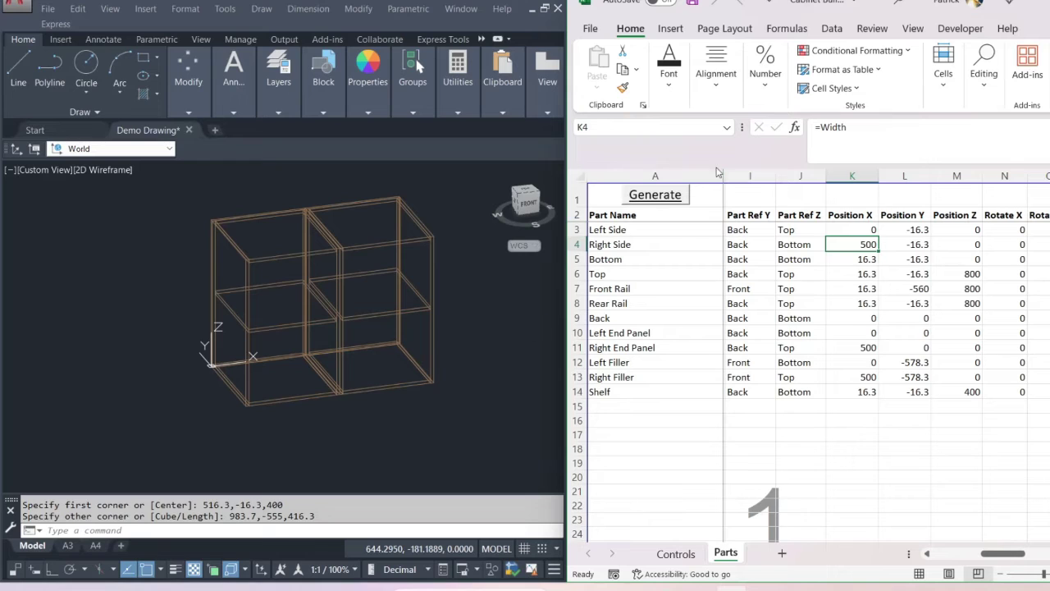
Set Product Position X to 1000 and generate a third cabinet in the row
left_click(680, 553)
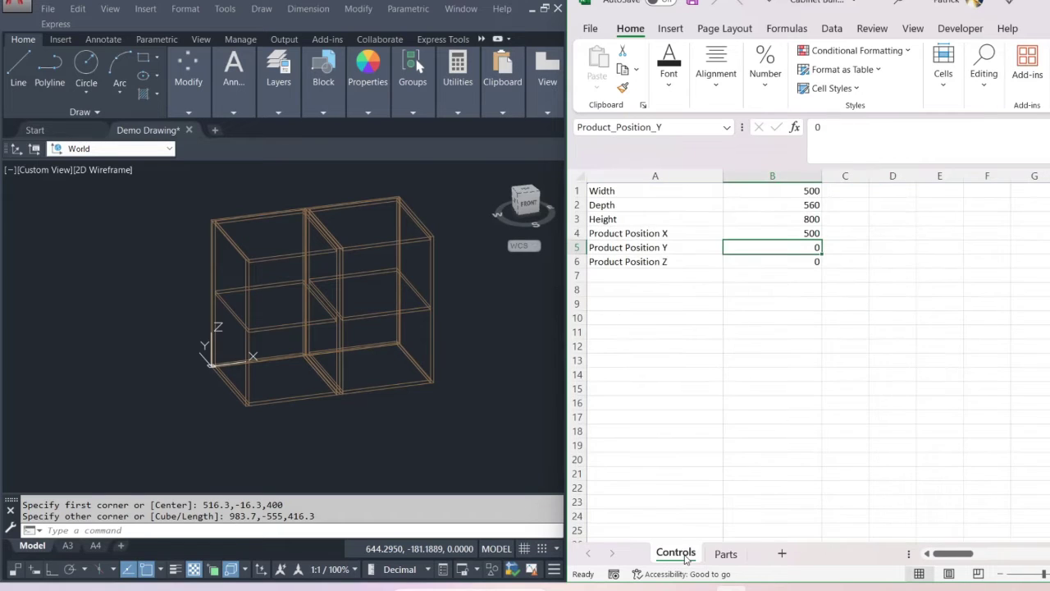
left_click(810, 233)
type("1000")
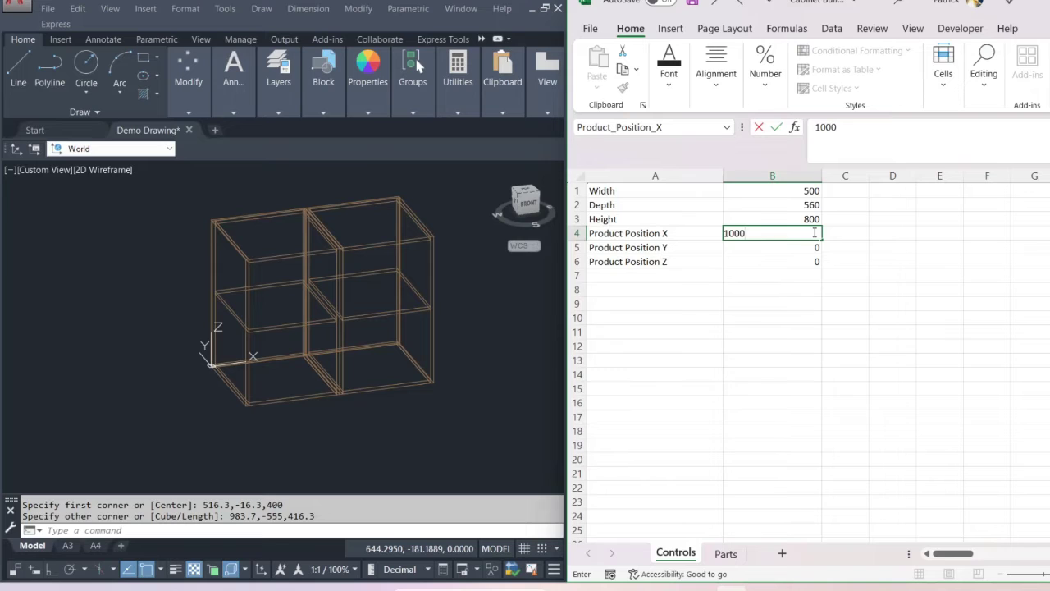
left_click(812, 247)
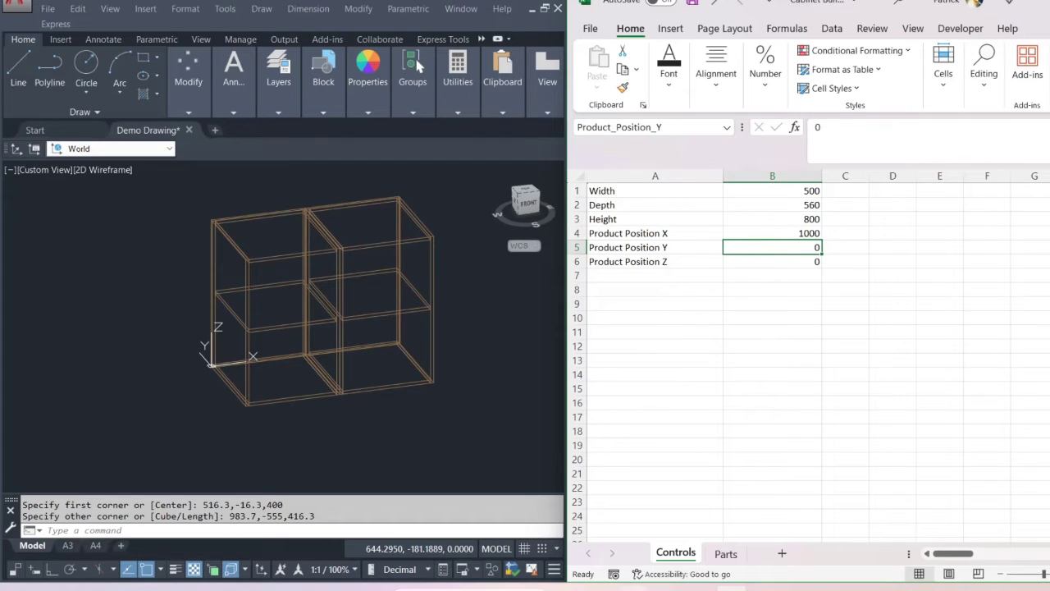
left_click(726, 554)
left_click(661, 198)
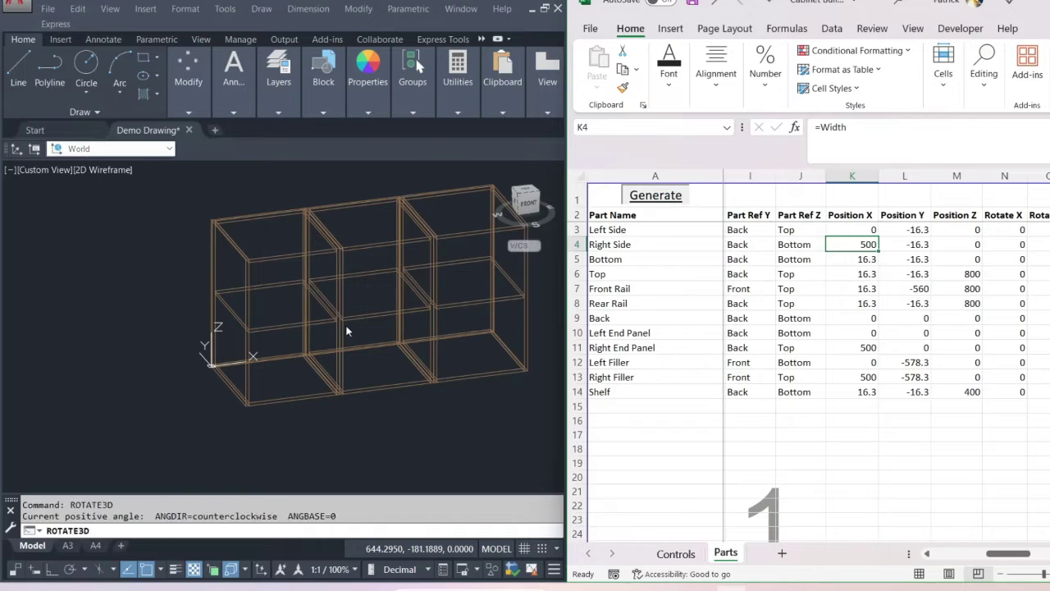
middle_click_drag(448, 311, 329, 347)
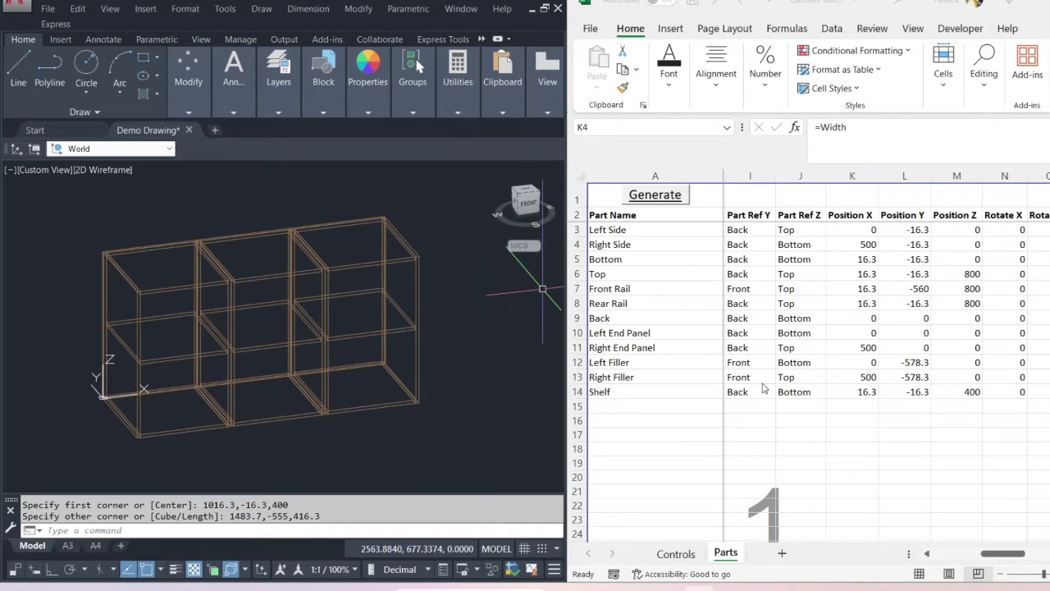
Set Product Position X to 1500 on the Controls sheet
left_click(675, 553)
left_click(794, 234)
type("1500")
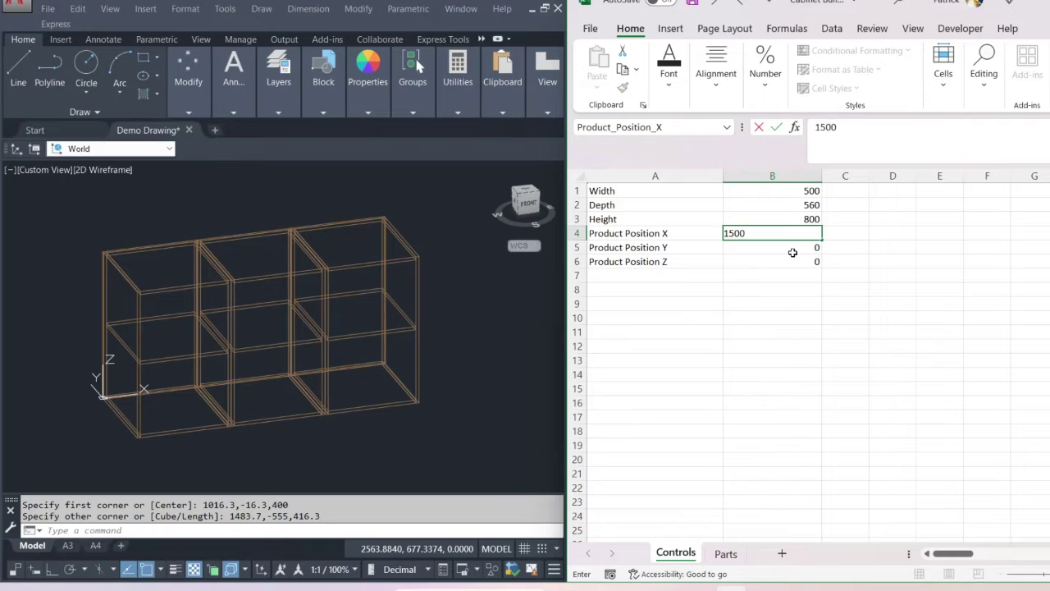
key("Return")
Set the cabinet's Width to 800, Depth to 400 and Height to 600 on the Controls sheet
left_click(796, 218)
left_click(794, 204)
left_click(795, 190)
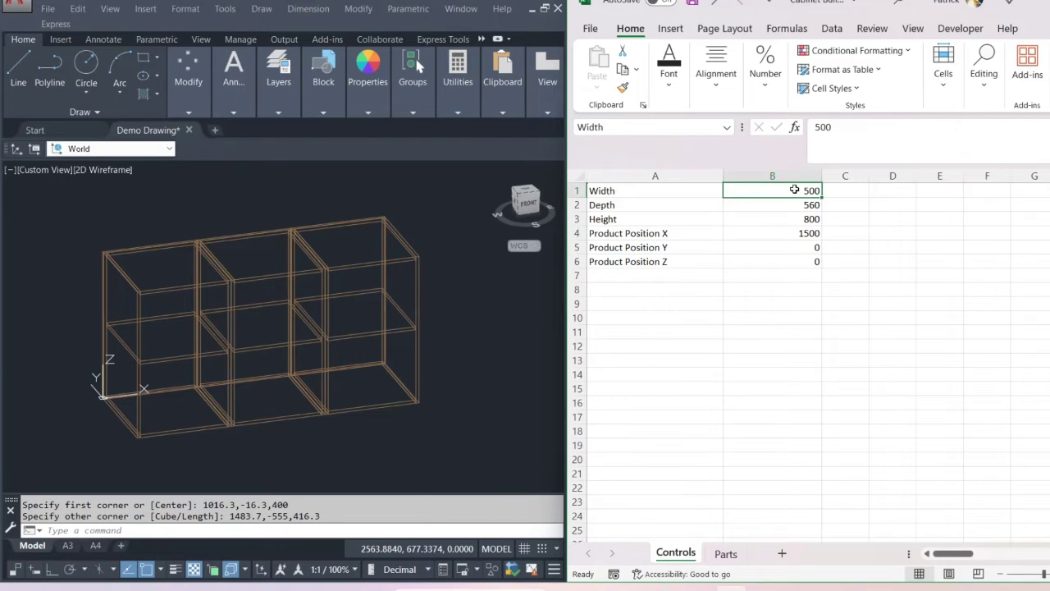
type("8")
left_click(808, 204)
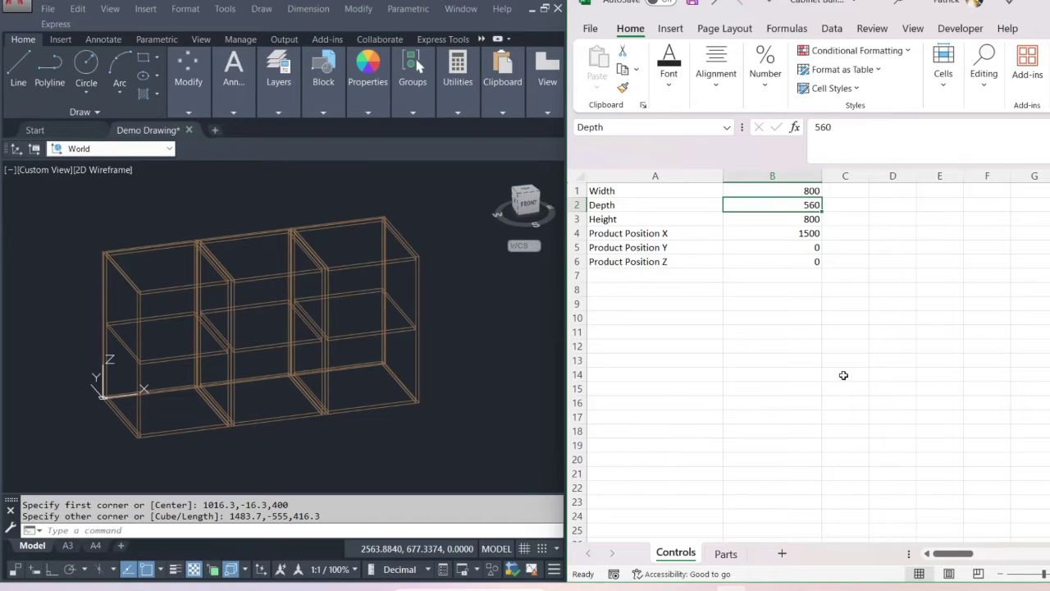
type("400")
left_click(787, 224)
type("600")
left_click(786, 229)
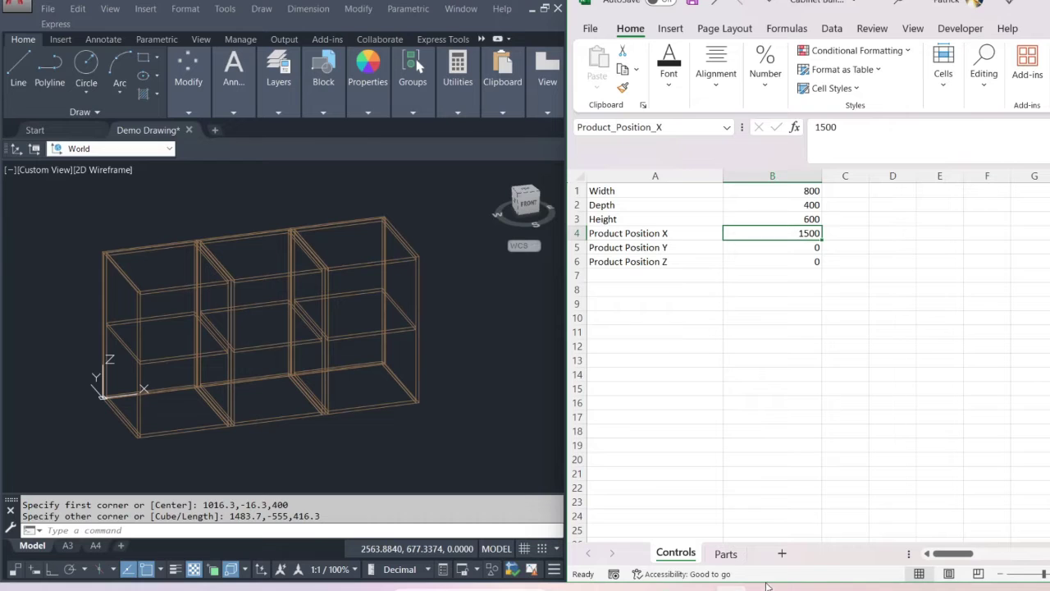
Generate the resized cabinet from the parts list at the end of the row and bring it into view
left_click(726, 553)
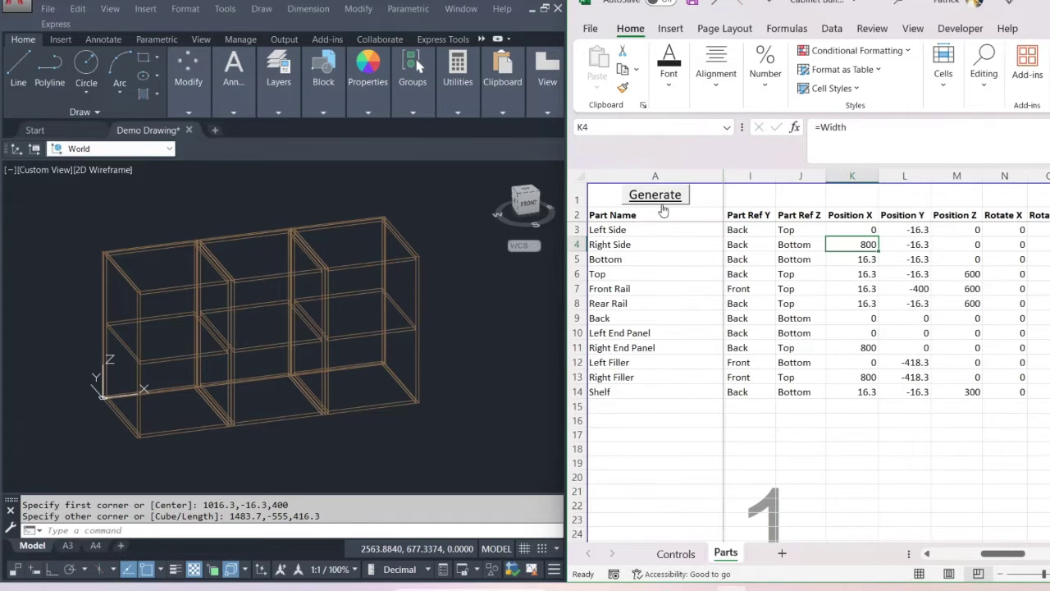
left_click(656, 197)
scroll(443, 320, "up", 5)
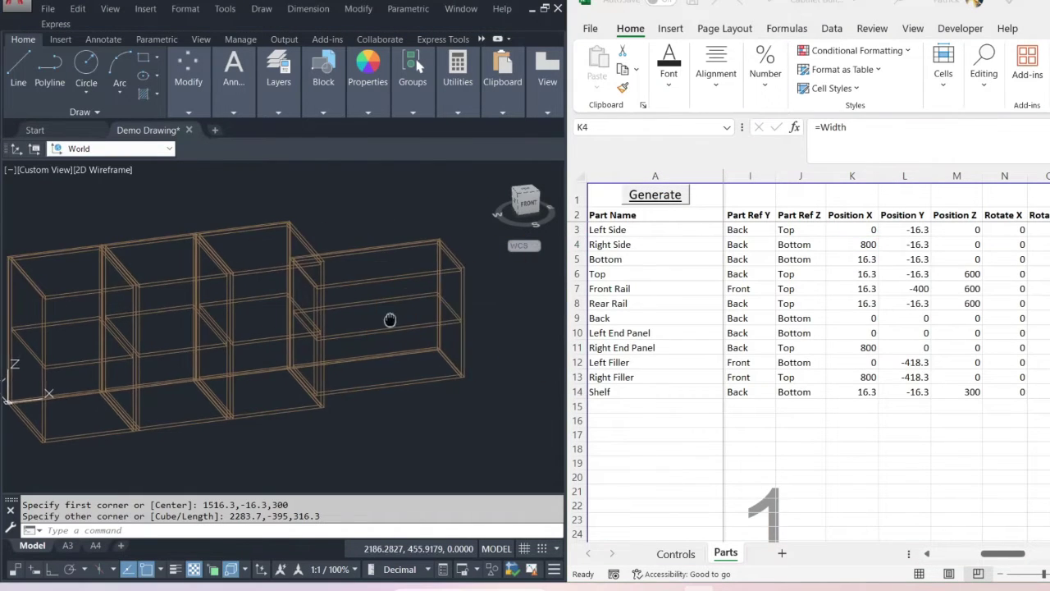
Select the new cabinet's shelf in the drawing and examine the Shelf part's Position Z formula
left_click(444, 316)
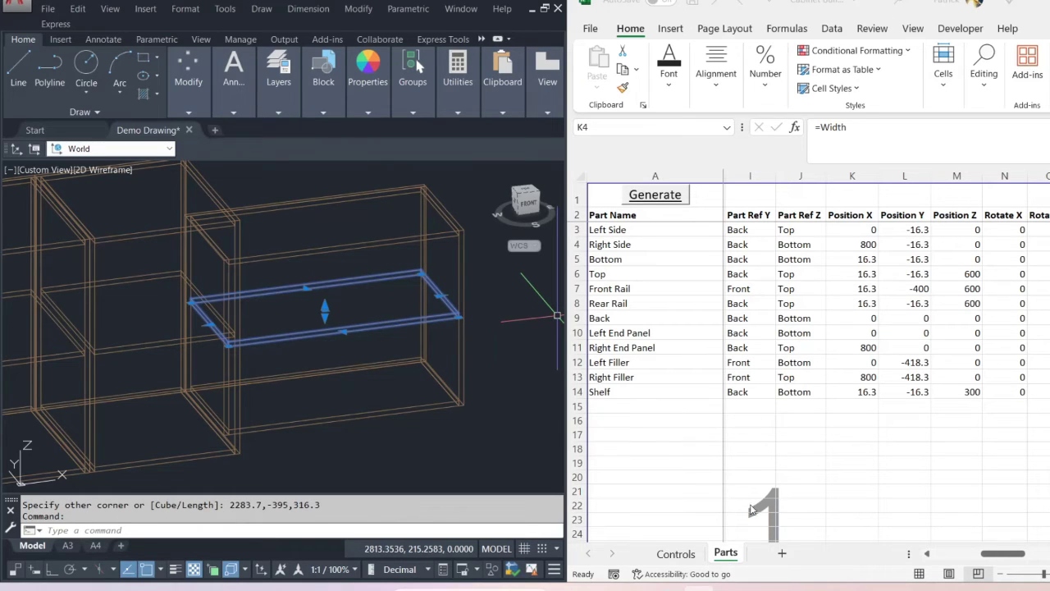
left_click(1017, 560)
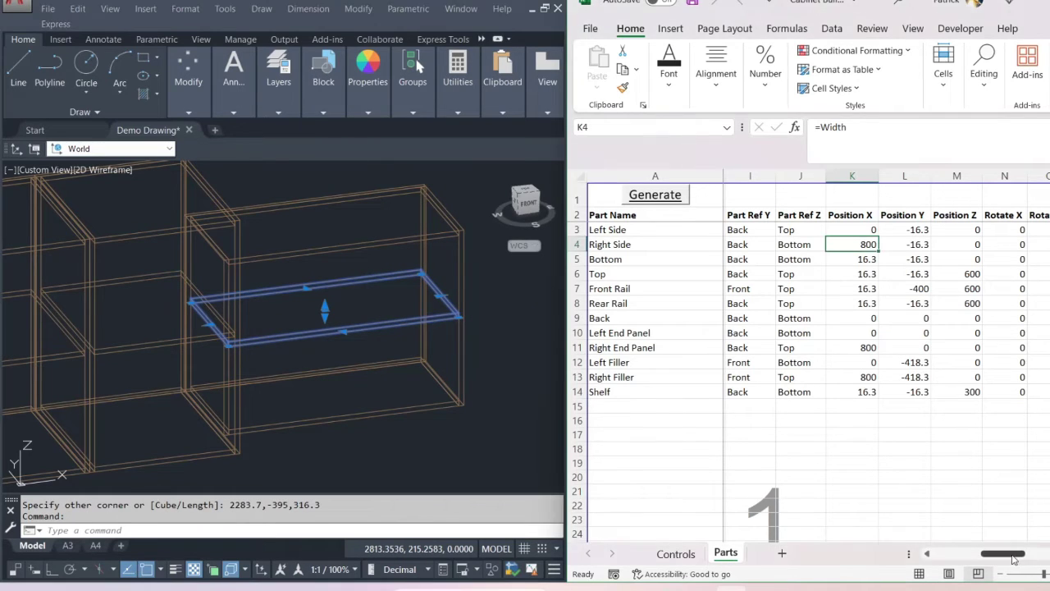
left_click_drag(1011, 558, 1018, 558)
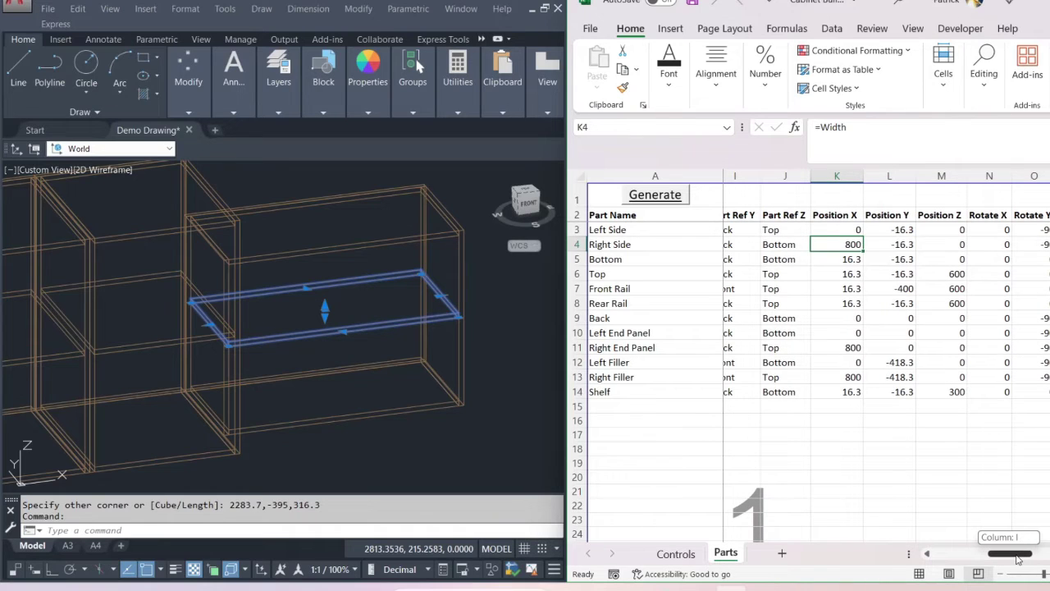
left_click(947, 392)
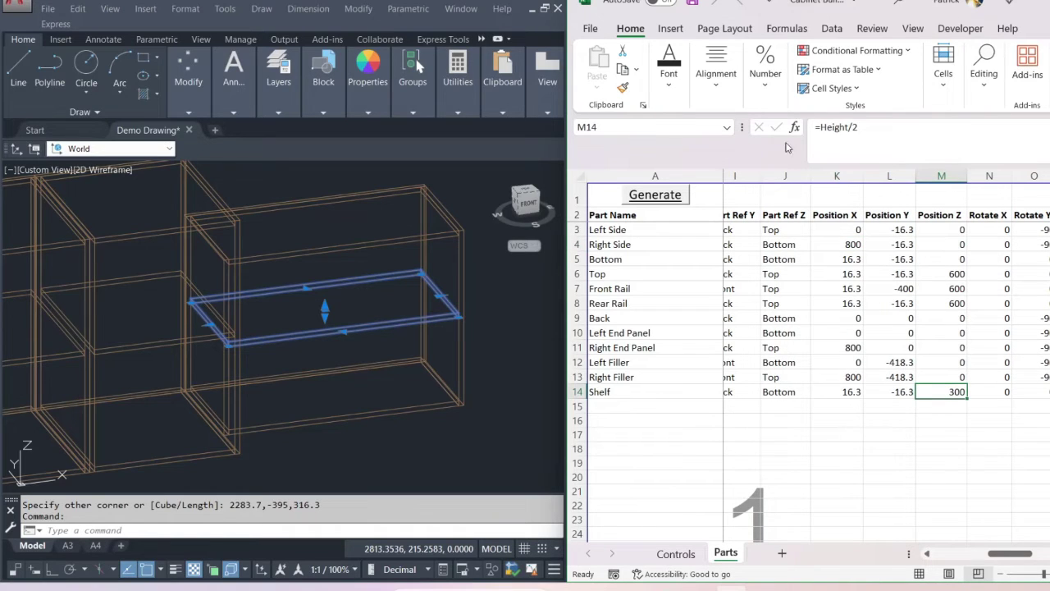
left_click_drag(1025, 554, 950, 566)
Erase all the generated cabinets from the drawing
scroll(496, 430, "down", 4)
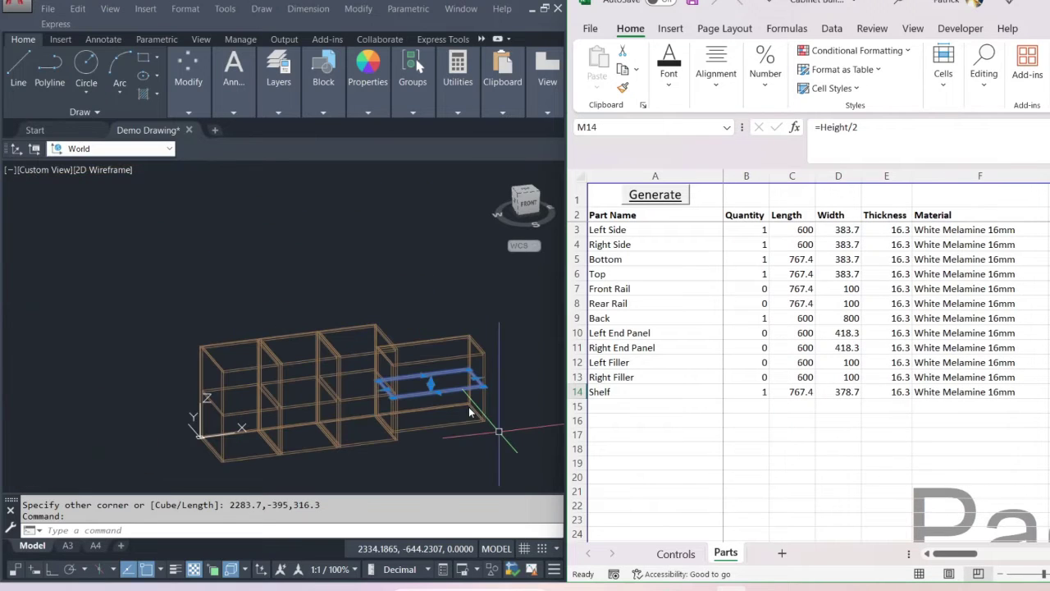
left_click(502, 439)
left_click(159, 311)
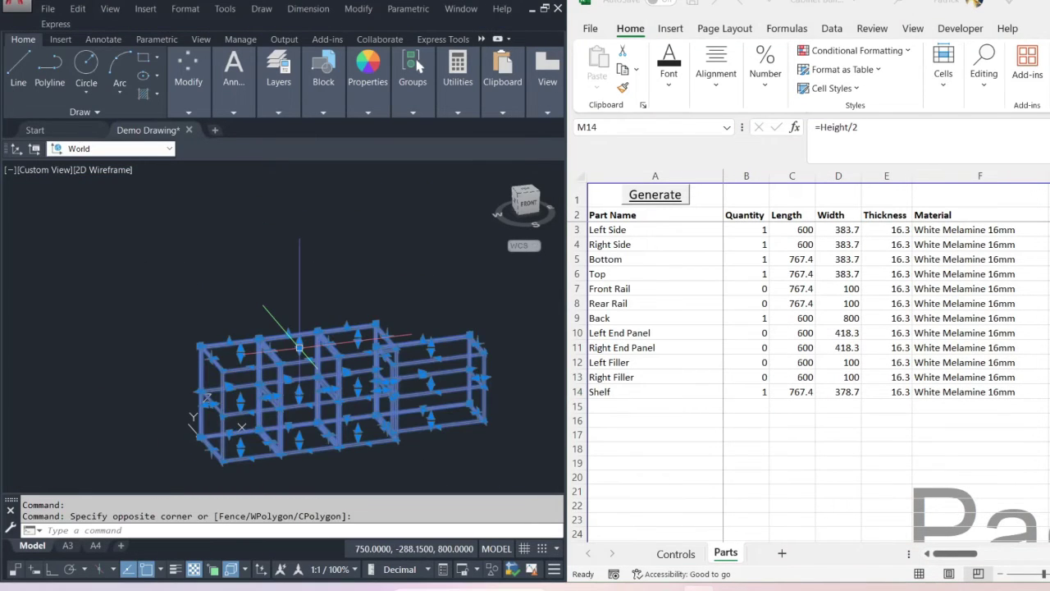
key("Delete")
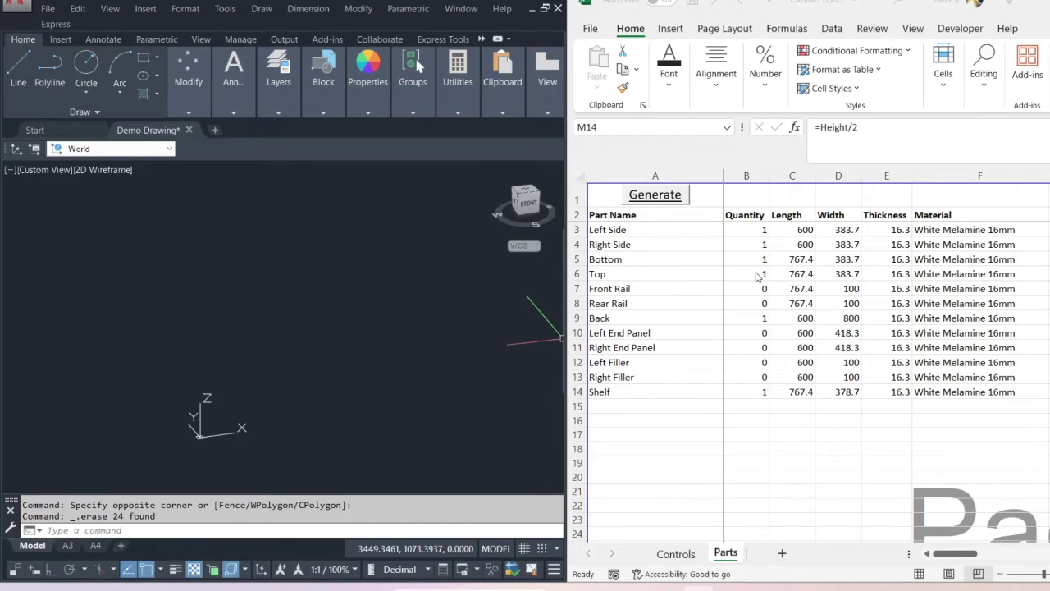
key("F2")
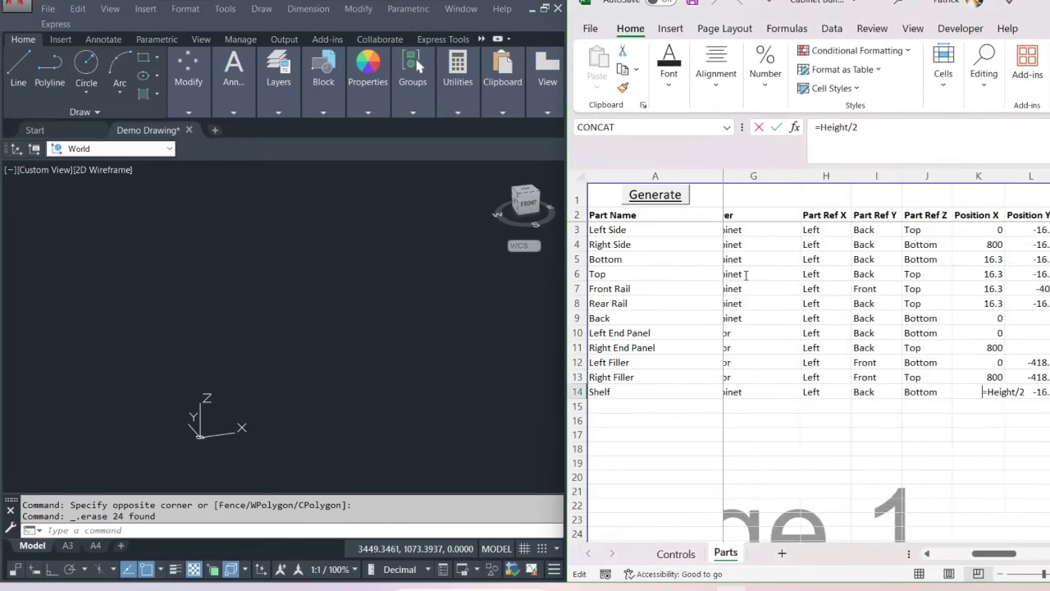
left_click_drag(1001, 557, 858, 556)
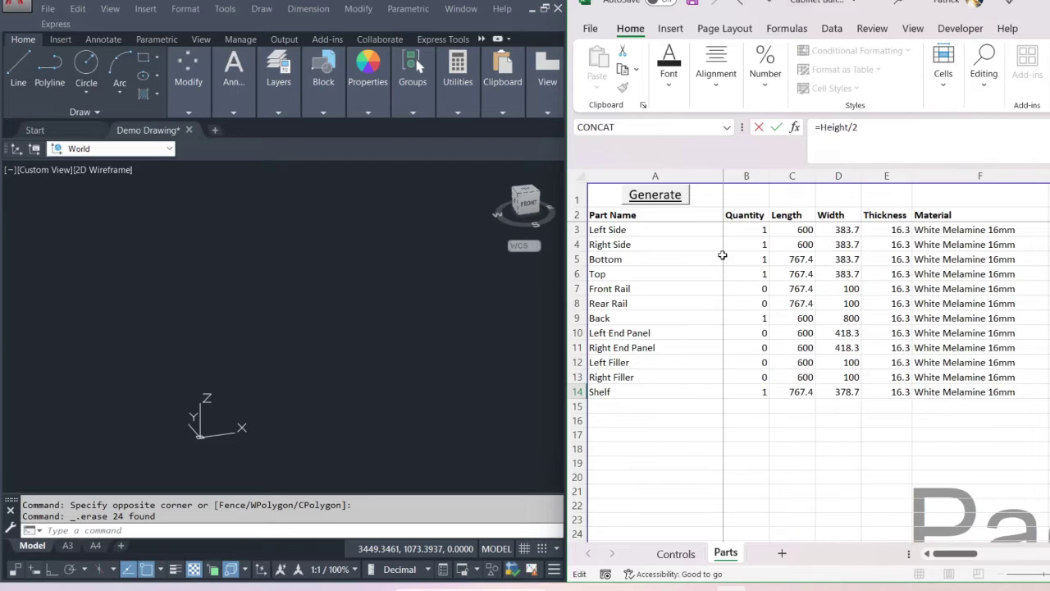
left_click(755, 275)
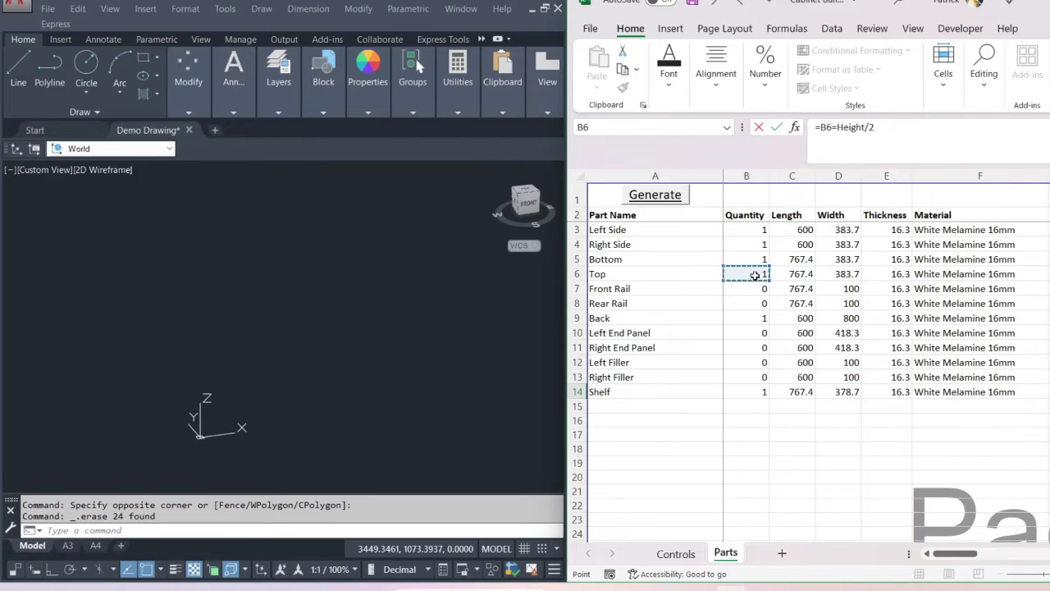
key("Escape")
left_click(968, 552)
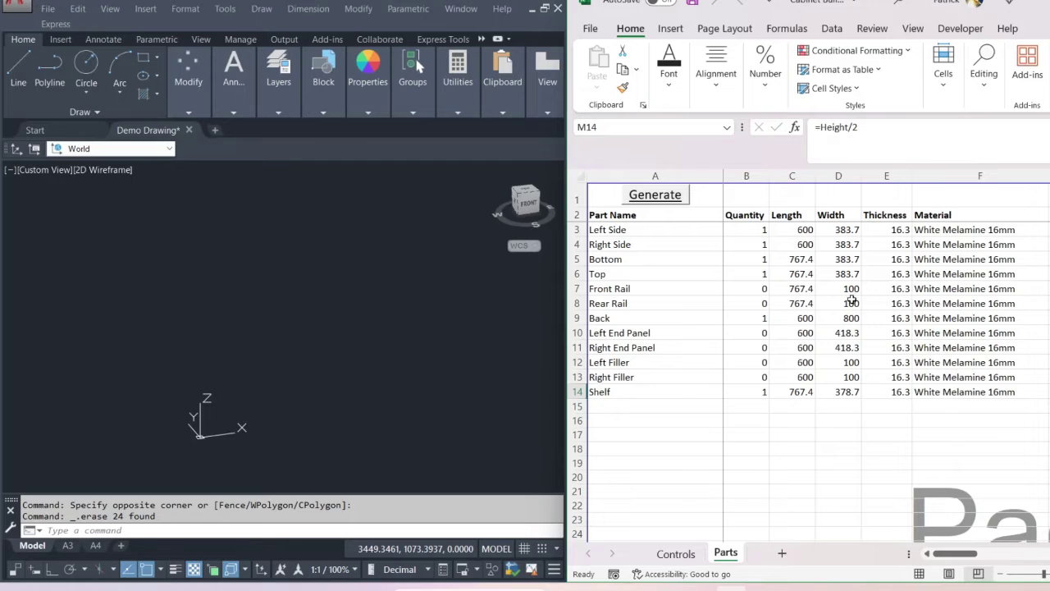
Set the Top quantity to 0 and the Front Rail and Rear Rail quantities to 1, and generate the cabinet
left_click(753, 277)
type("0")
left_click(751, 289)
type("1")
left_click(756, 302)
type("1")
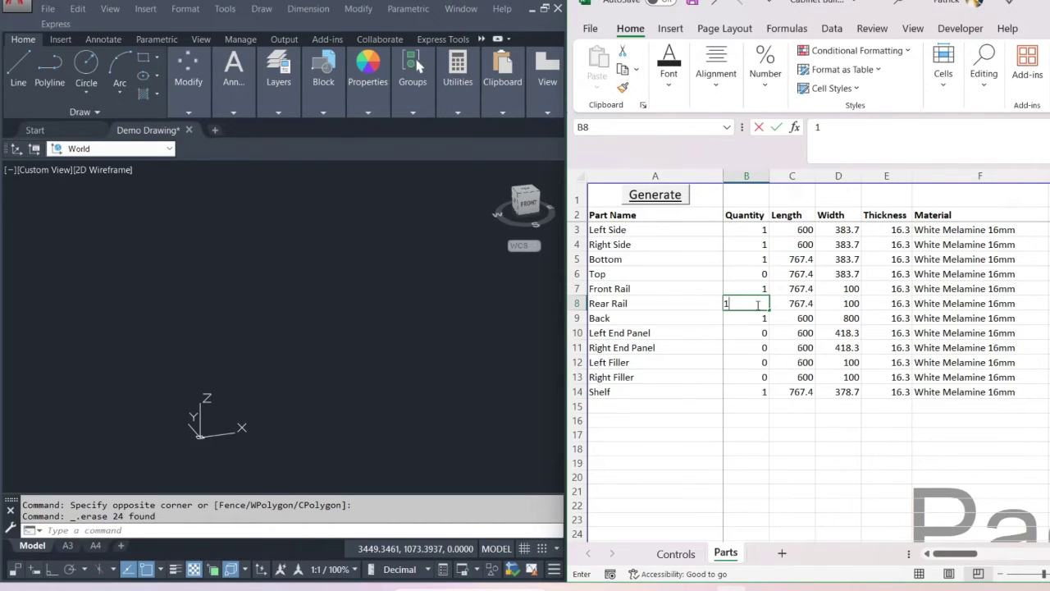
left_click(755, 275)
left_click(668, 192)
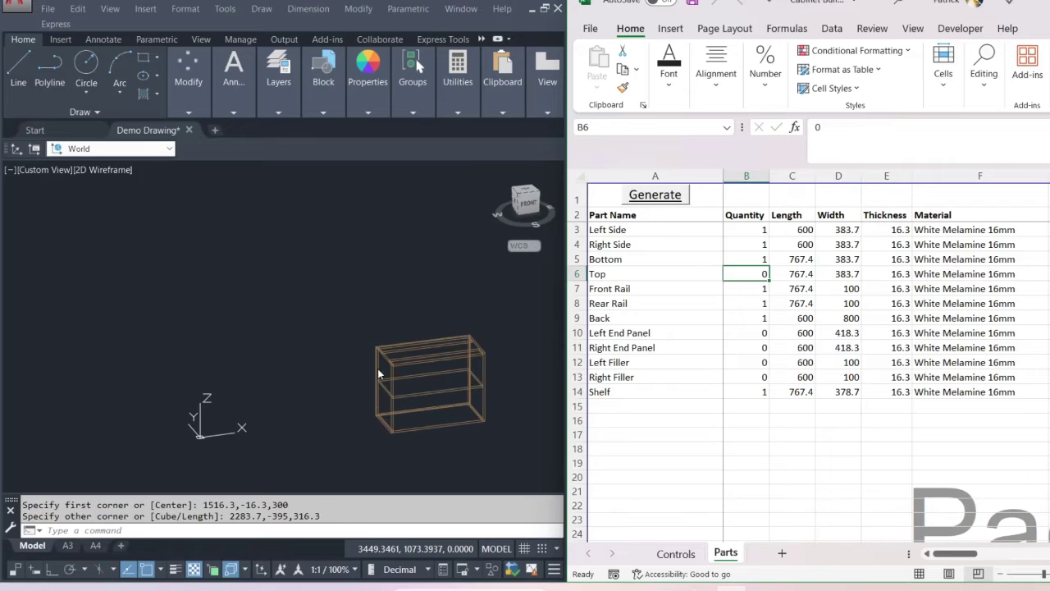
Inspect the cabinet's front and rear rails in the Conceptual visual style and restore the 2D Wireframe style
left_click(97, 175)
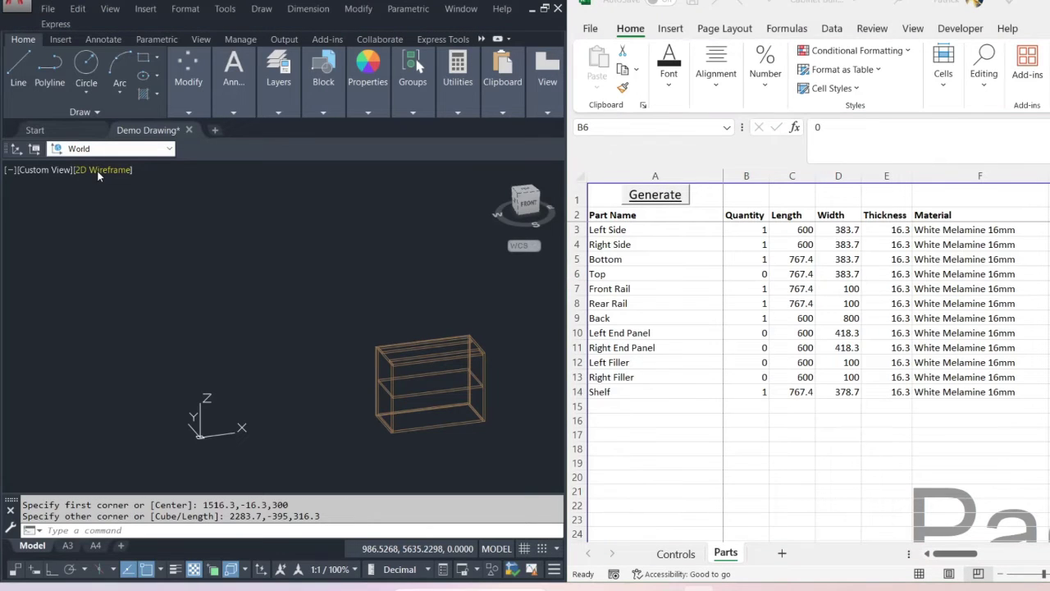
left_click(98, 172)
left_click(123, 221)
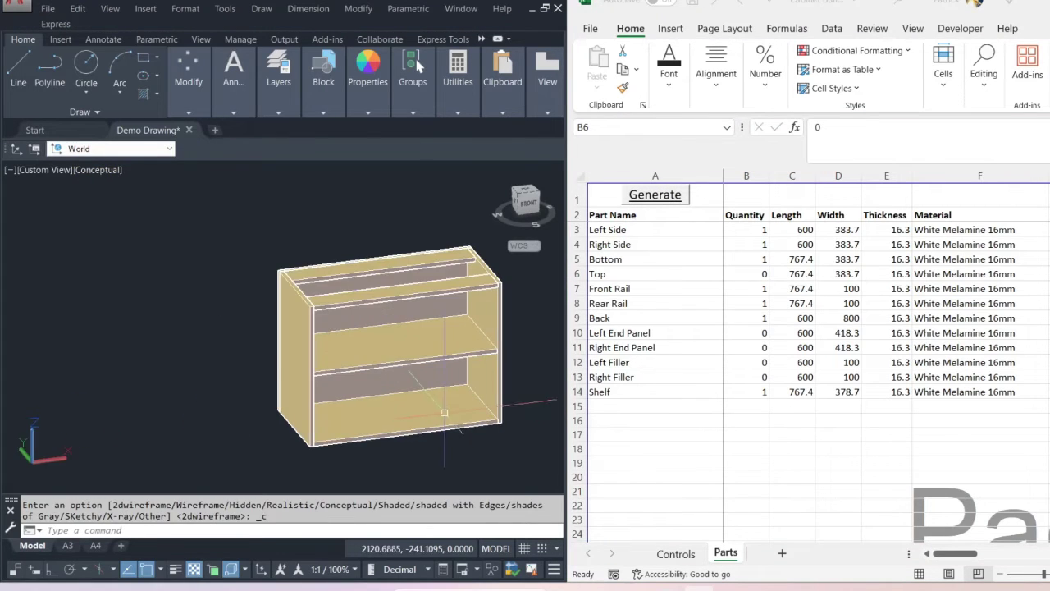
scroll(217, 359, "down", 3)
middle_click_drag(337, 356, 355, 313, "shift")
scroll(356, 313, "up", 2)
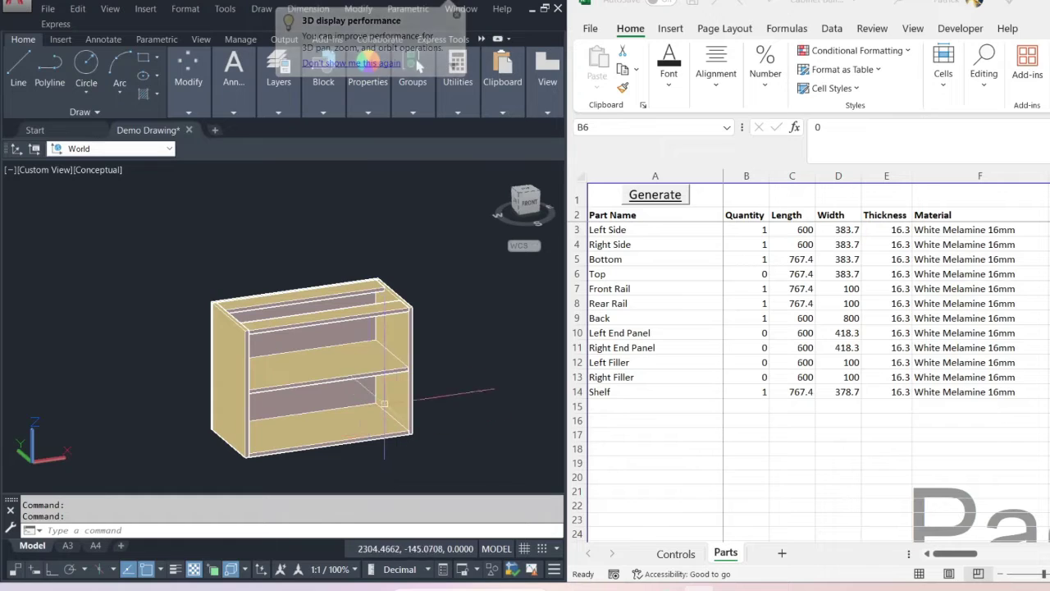
mouse_move(365, 363)
middle_mouse_down("shift")
mouse_move(363, 387)
mouse_move(361, 377)
middle_mouse_up("shift")
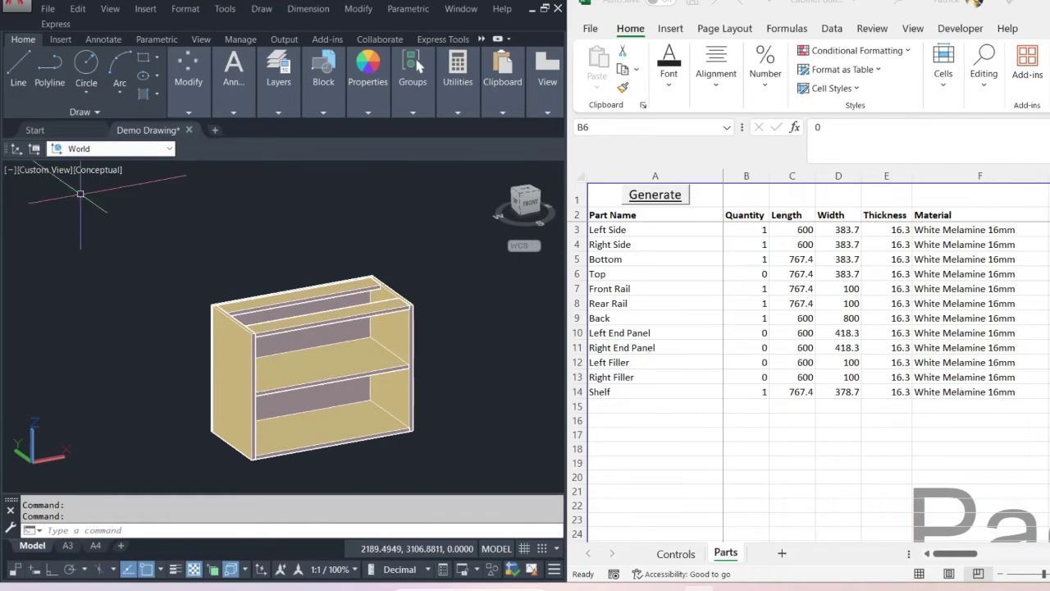
left_click(117, 171)
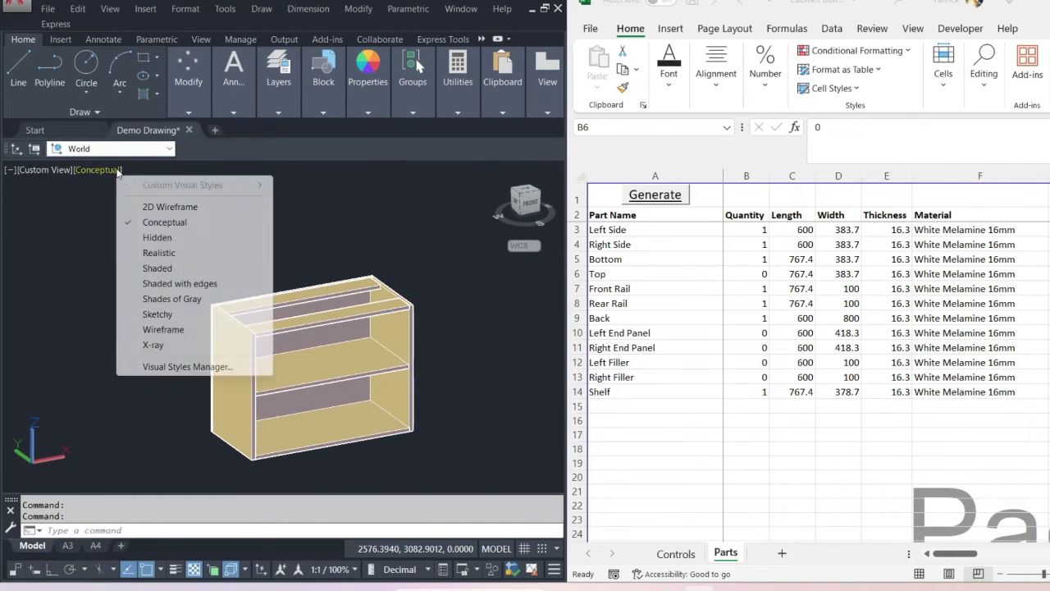
left_click(156, 209)
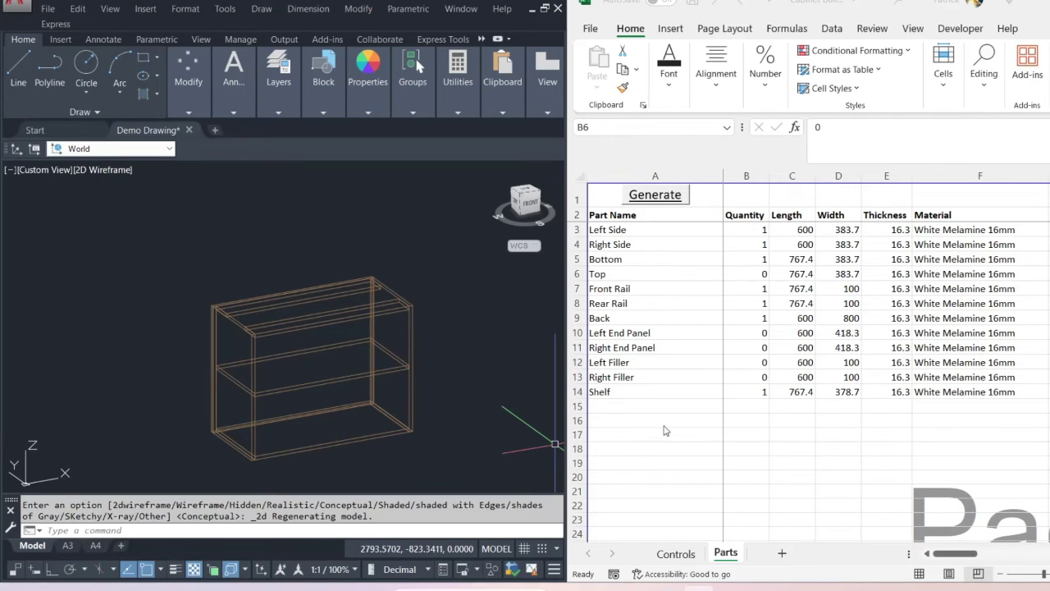
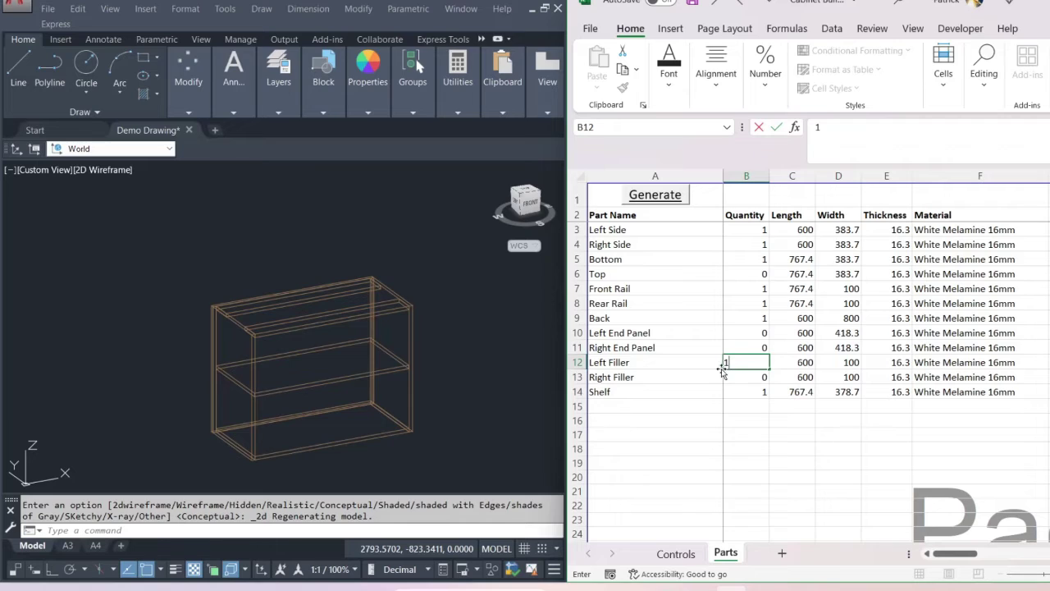
Set the Left Filler and Right End Panel quantities to 1 in the parts list
left_click(763, 347)
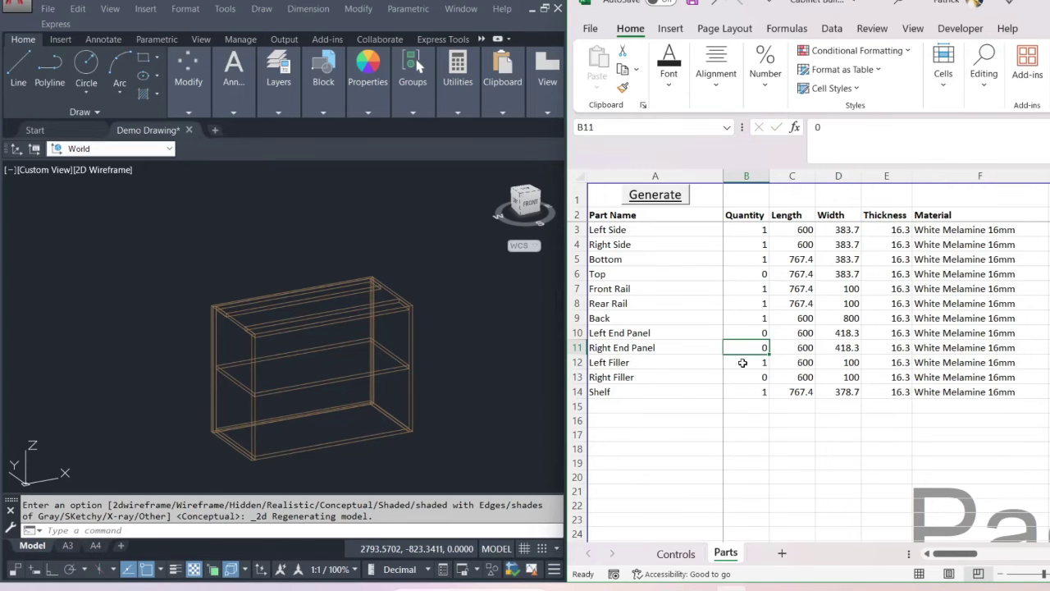
type("1")
left_click(738, 316)
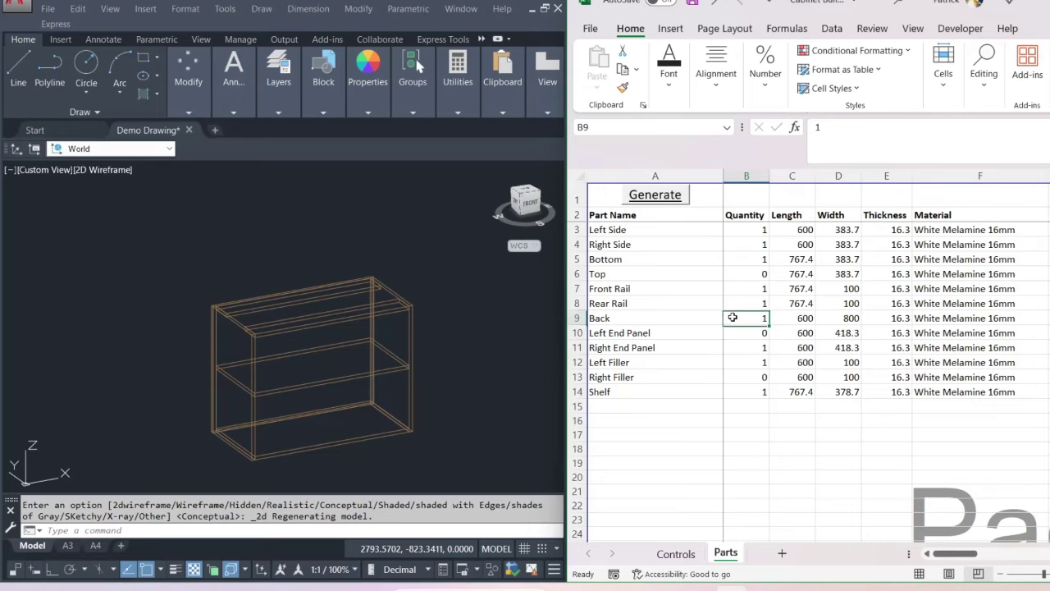
Erase the railed cabinet from the drawing
left_click(468, 451)
left_click(135, 263)
key("Delete")
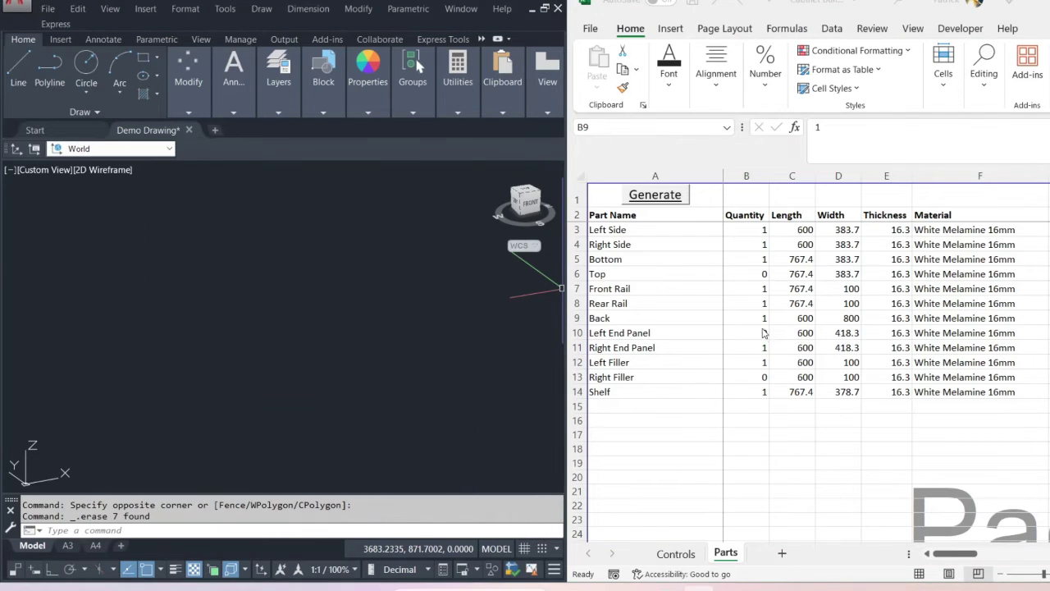
Generate the cabinet with its left filler and right end panel, and inspect both added parts
left_click(655, 200)
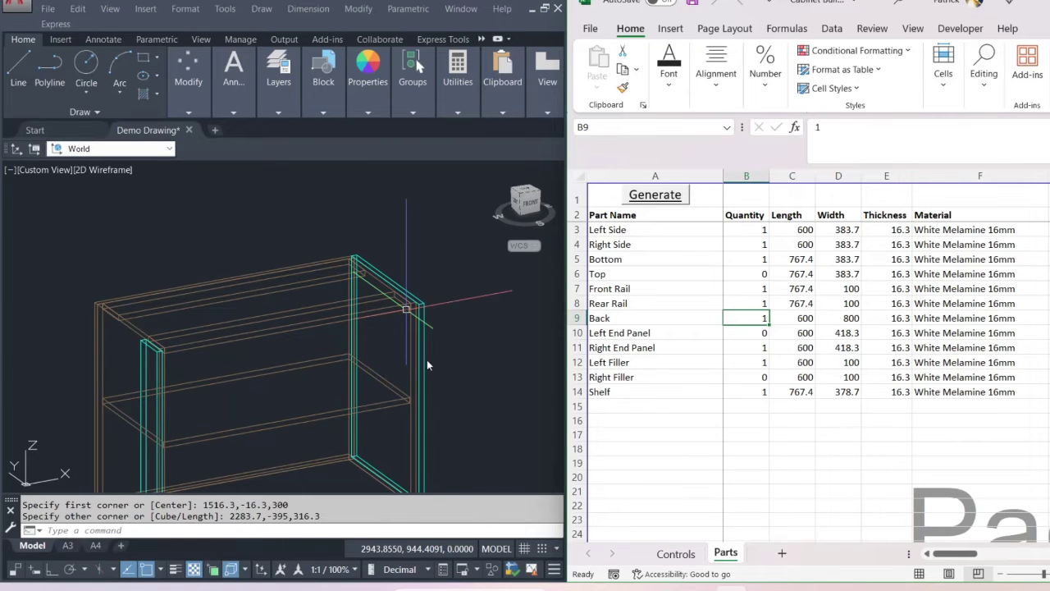
middle_click_drag(480, 427, 437, 348)
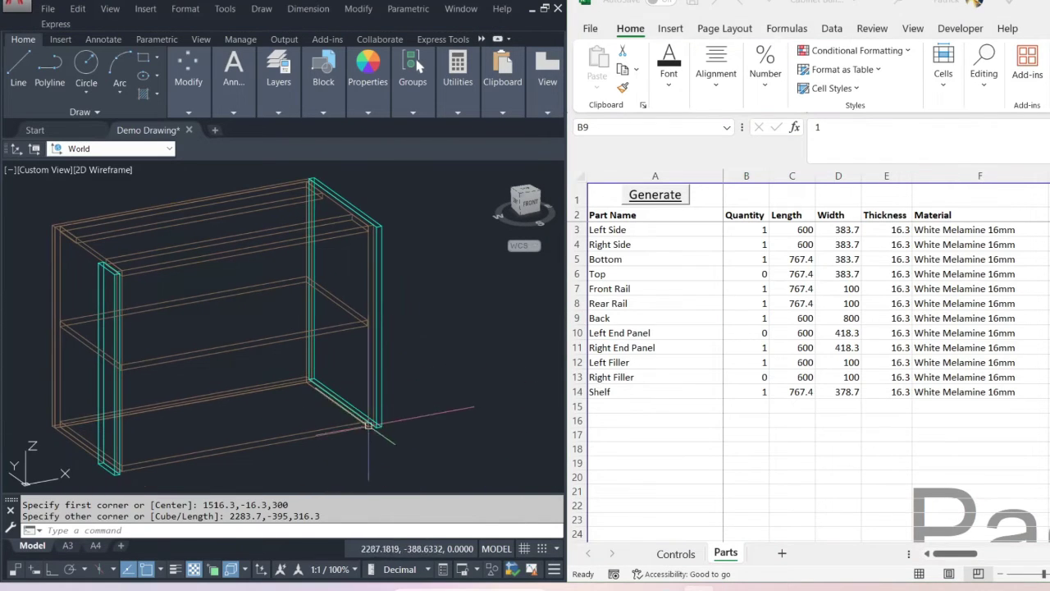
scroll(246, 411, "up", 3)
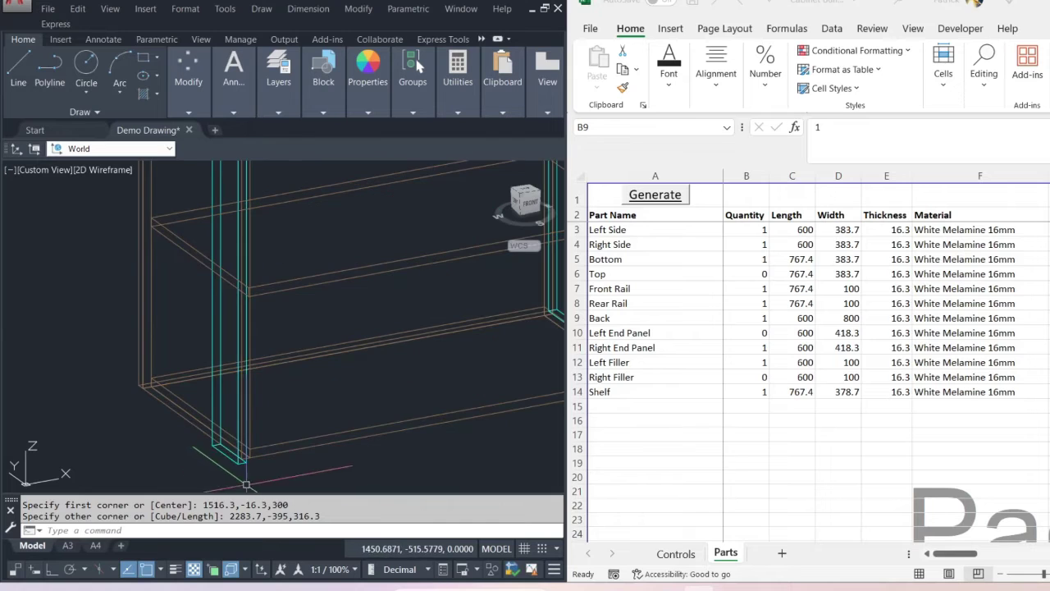
scroll(247, 484, "down", 4)
middle_click_drag(247, 276, 256, 257)
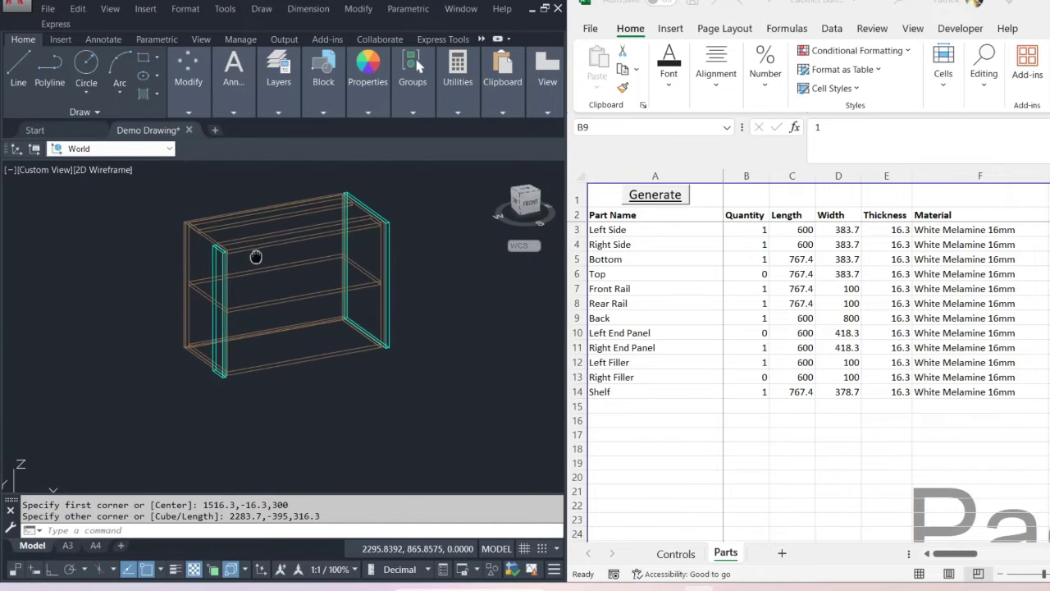
scroll(334, 242, "up", 2)
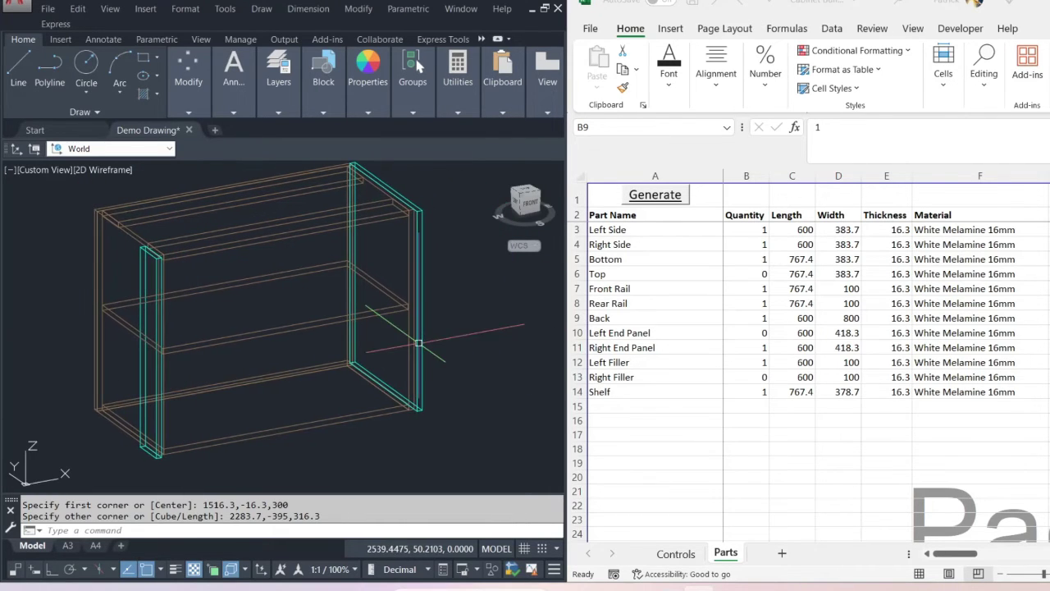
Review the filler, end panel and shelf rows of the parts list, including the Right Filler's column G entry, and select cell A15
left_click(623, 406)
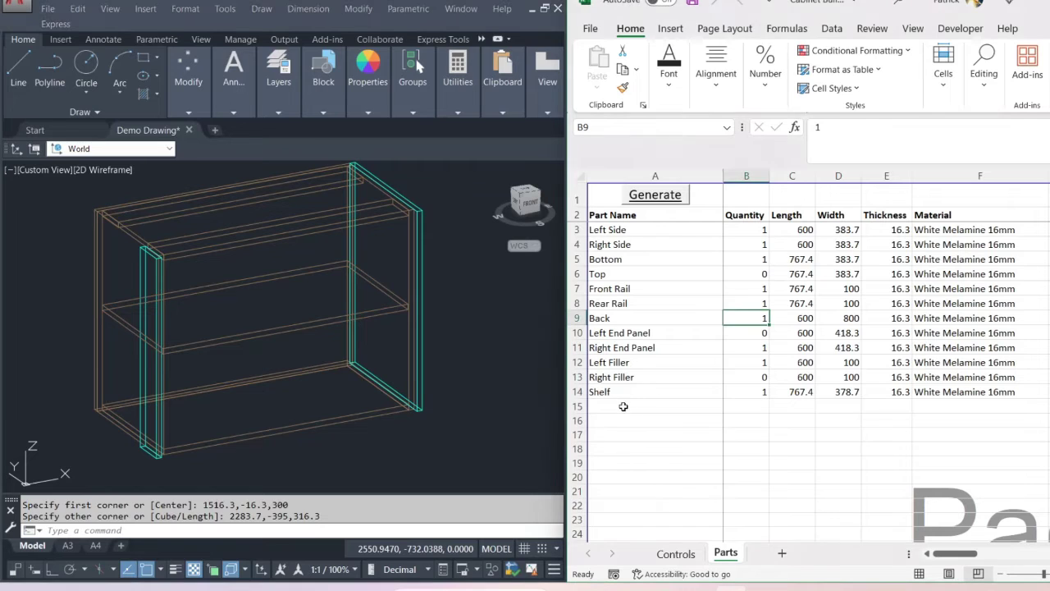
left_click(609, 406)
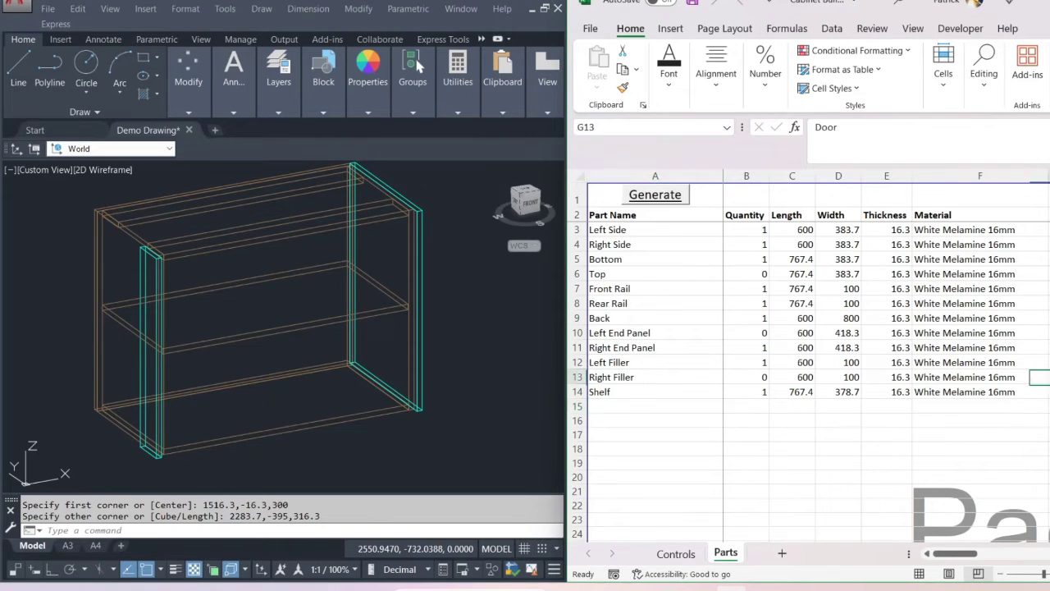
left_click(1048, 377)
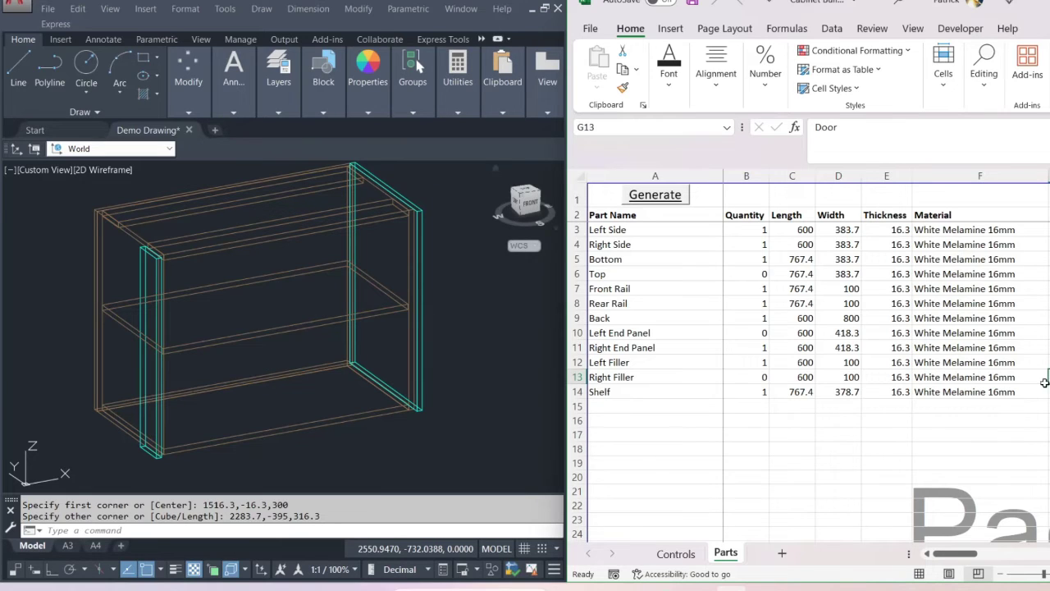
left_click(618, 362)
left_click(617, 347)
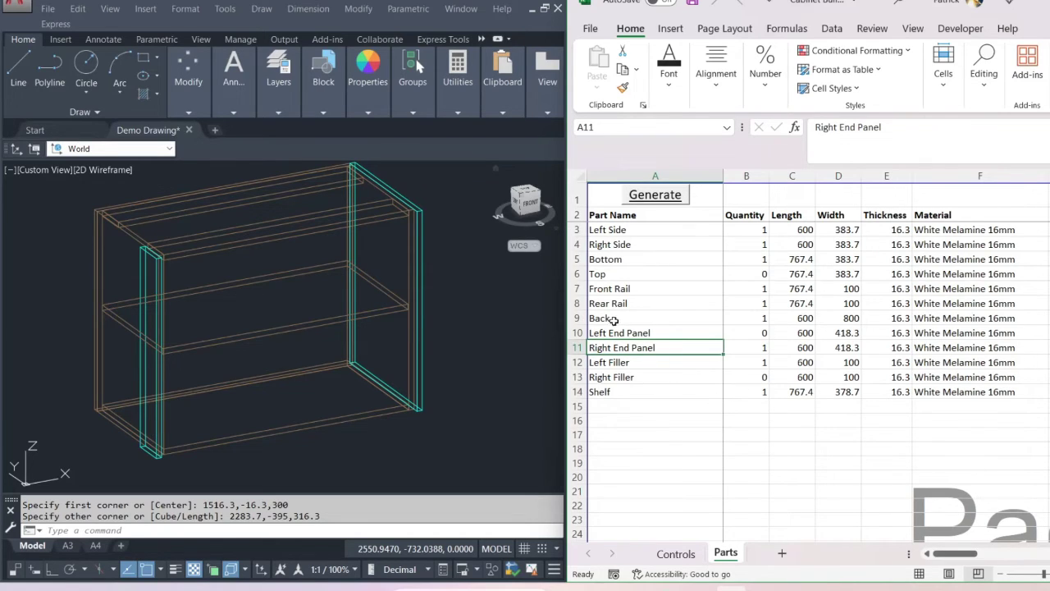
left_click(604, 393)
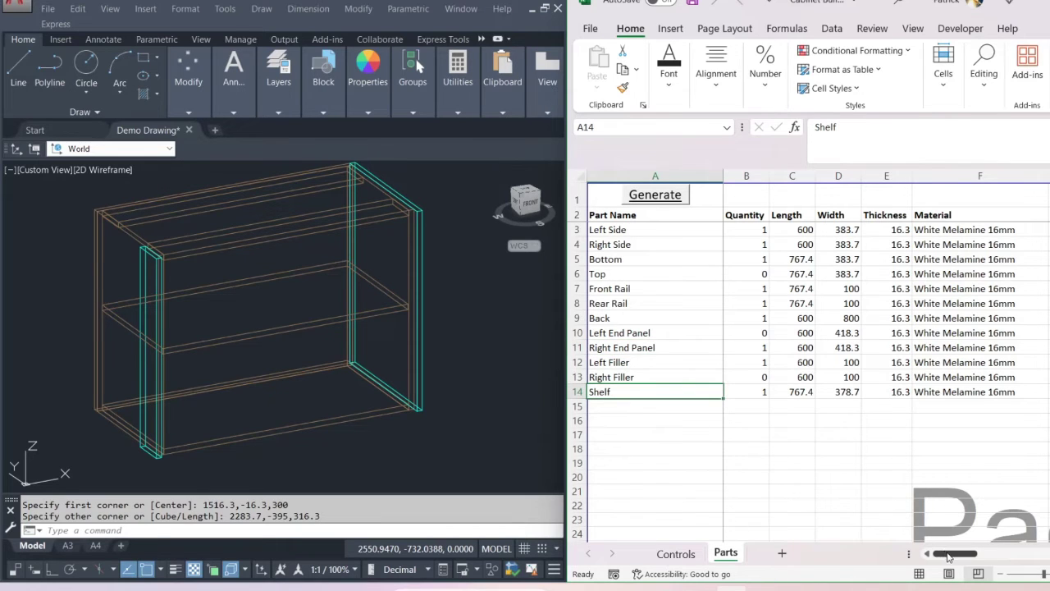
left_click_drag(947, 554, 875, 554)
left_click(633, 406)
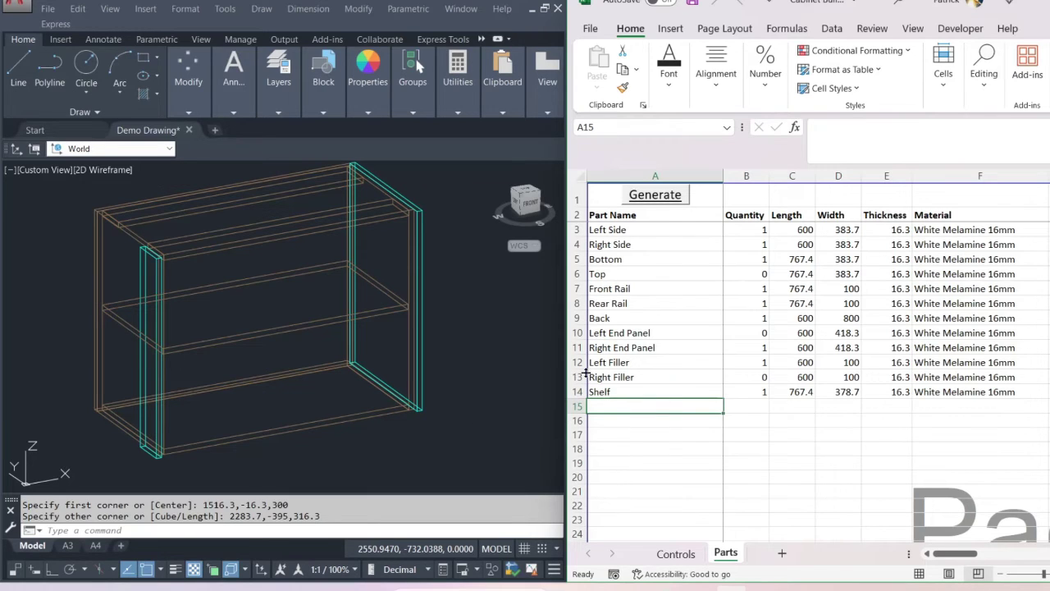
Set the Width to 500, Product Position X to 0, Depth to 560 and Height to 800 on the Controls sheet
left_click(675, 554)
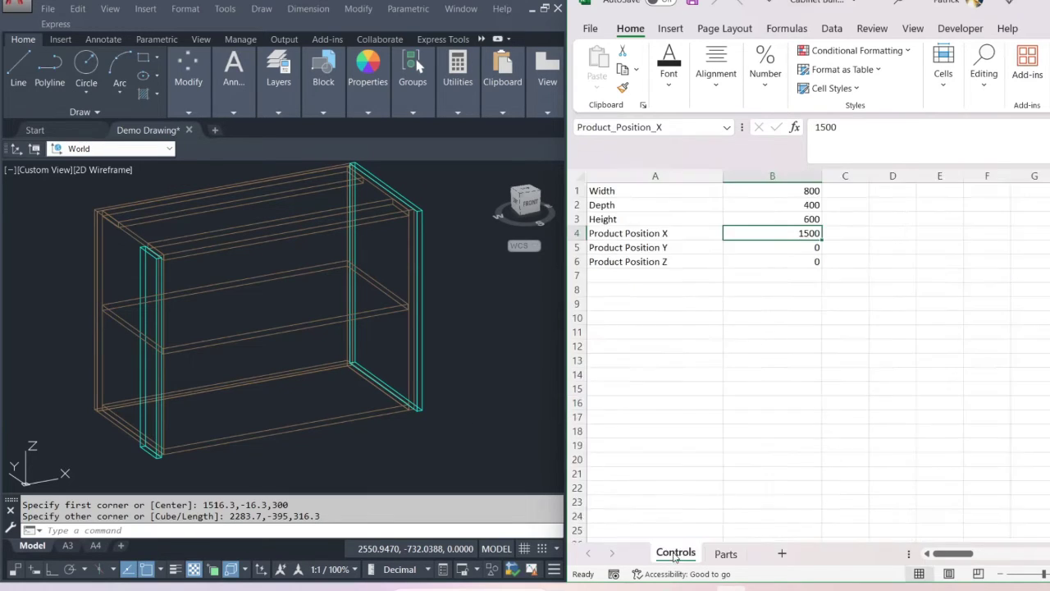
left_click(799, 193)
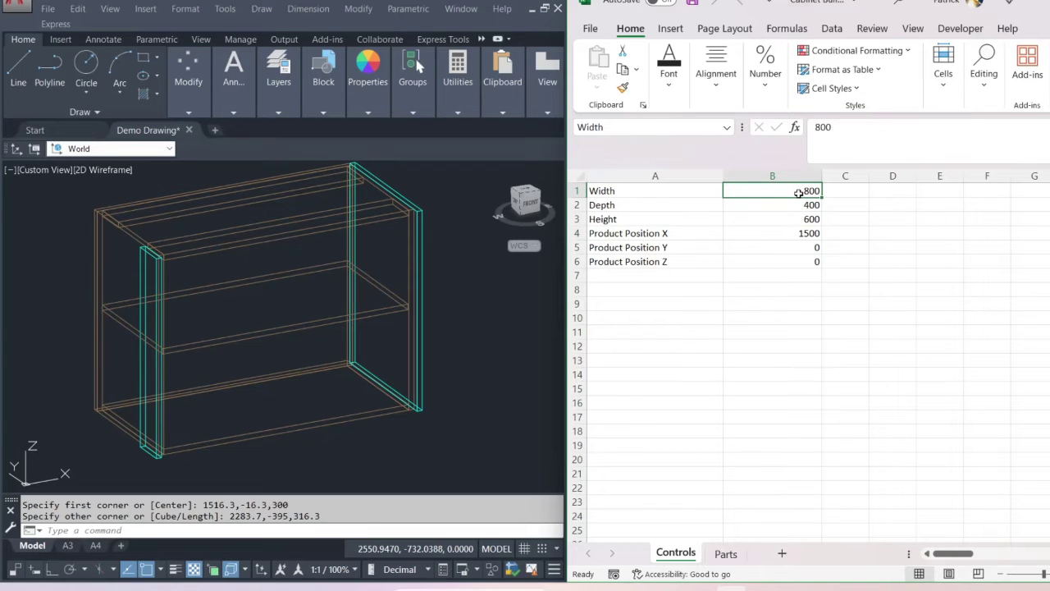
type("500")
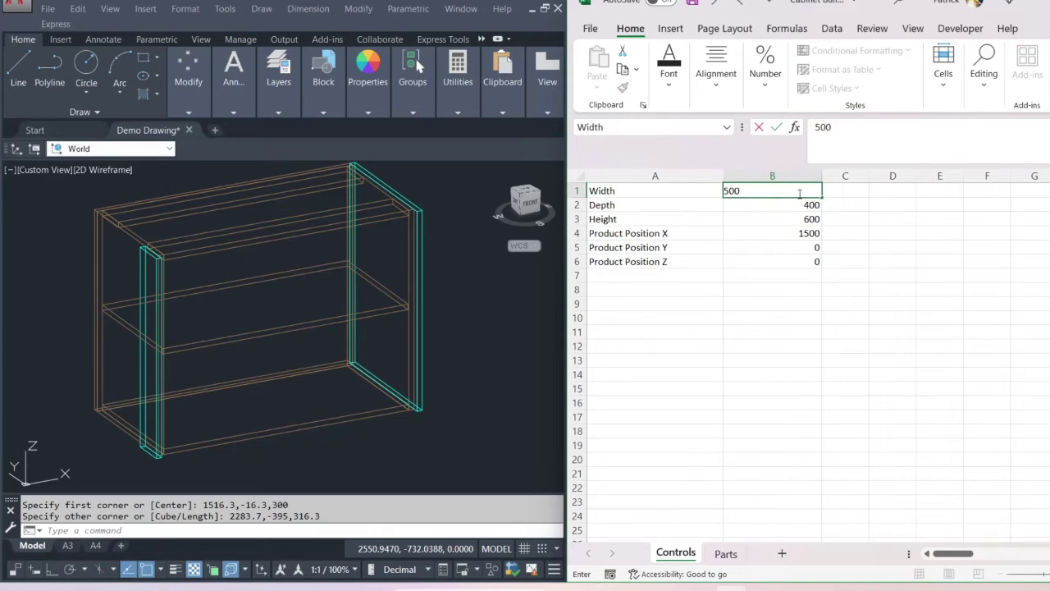
key("Return")
left_click(803, 233)
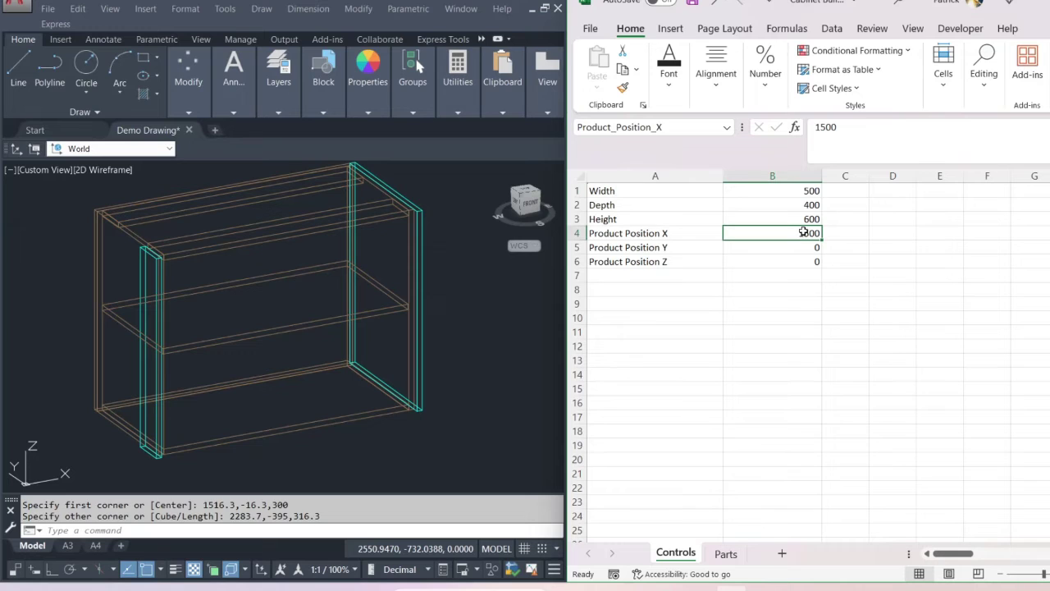
type("0")
left_click(804, 206)
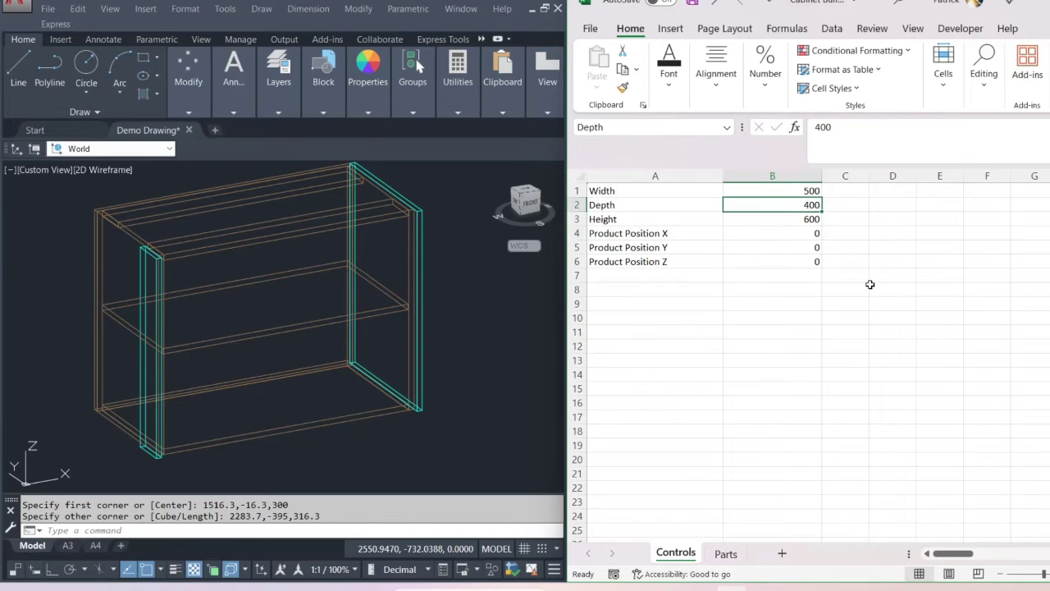
type("560")
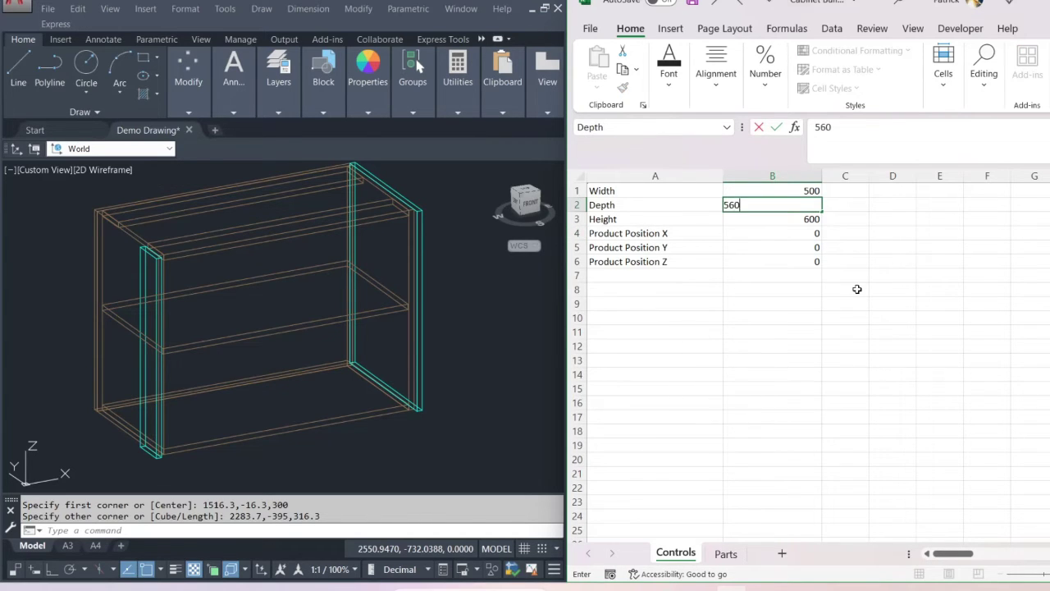
left_click(802, 219)
type("800")
key("Return")
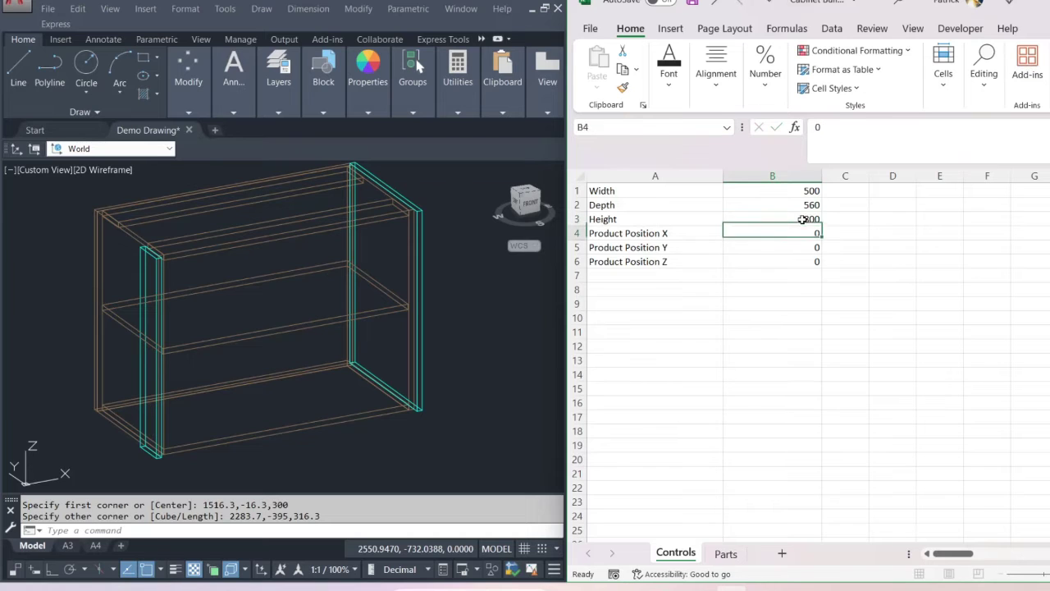
Erase the old cabinet from the drawing and generate the resized one from the Parts sheet
scroll(303, 230, "down", 3)
left_click(263, 165)
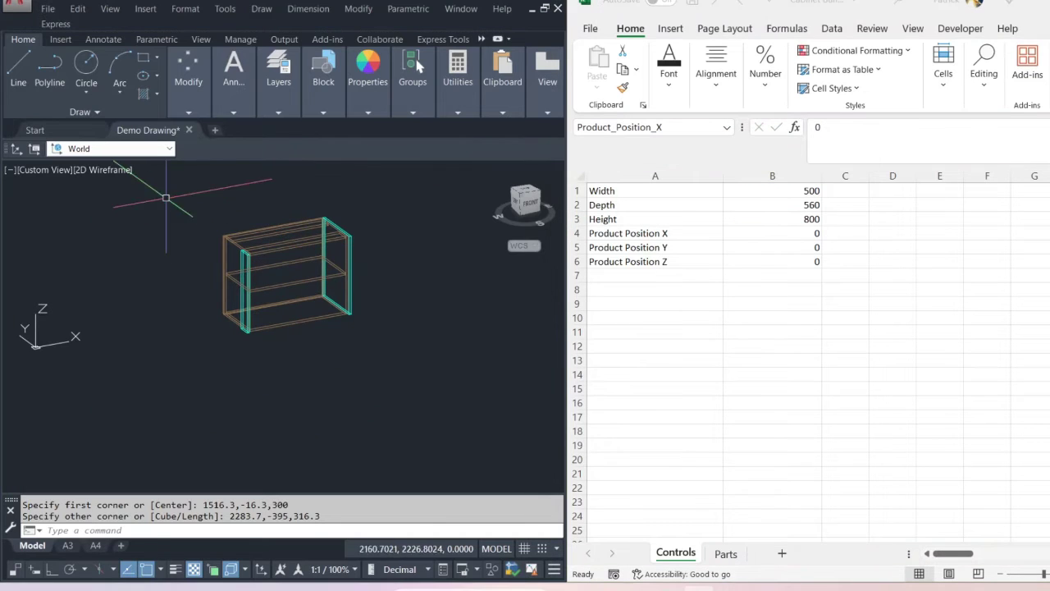
left_click(408, 387)
key("Delete")
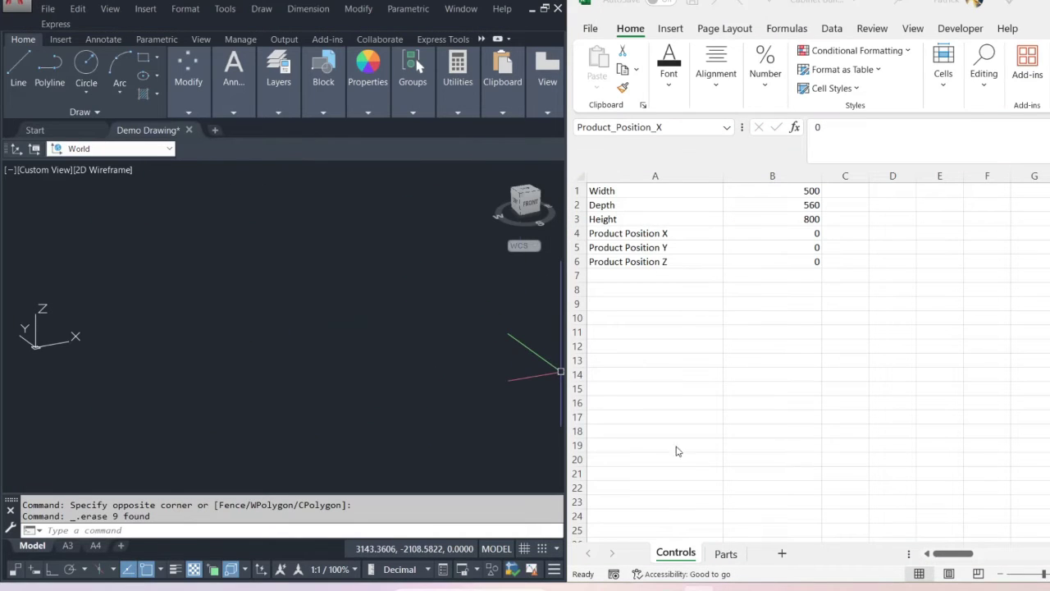
left_click(726, 553)
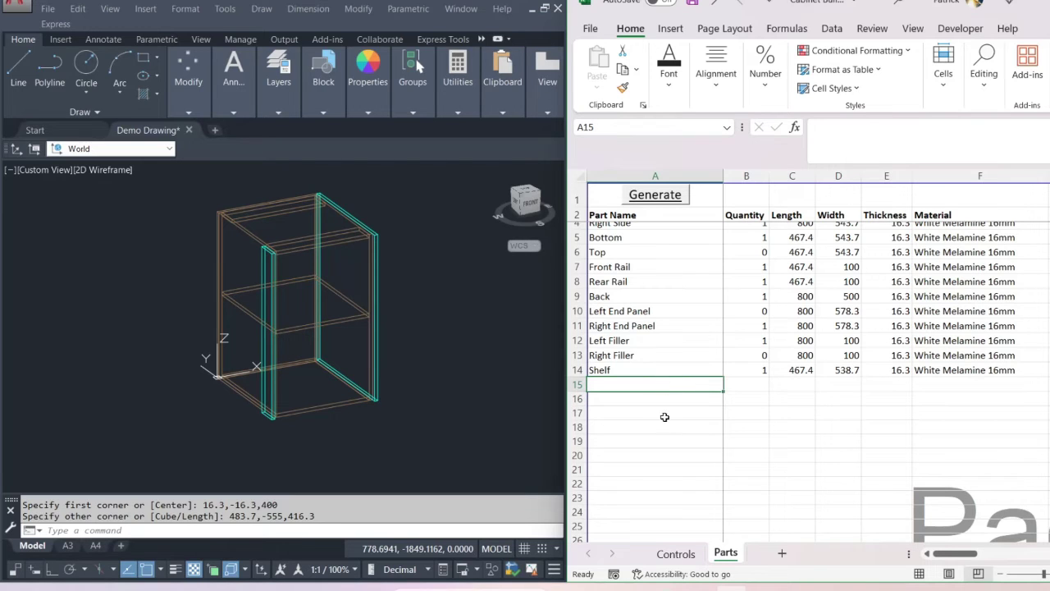
Enter Door as the name of a new part in row 15 of the parts list, below Shelf
scroll(664, 415, "up", 1)
type("Door")
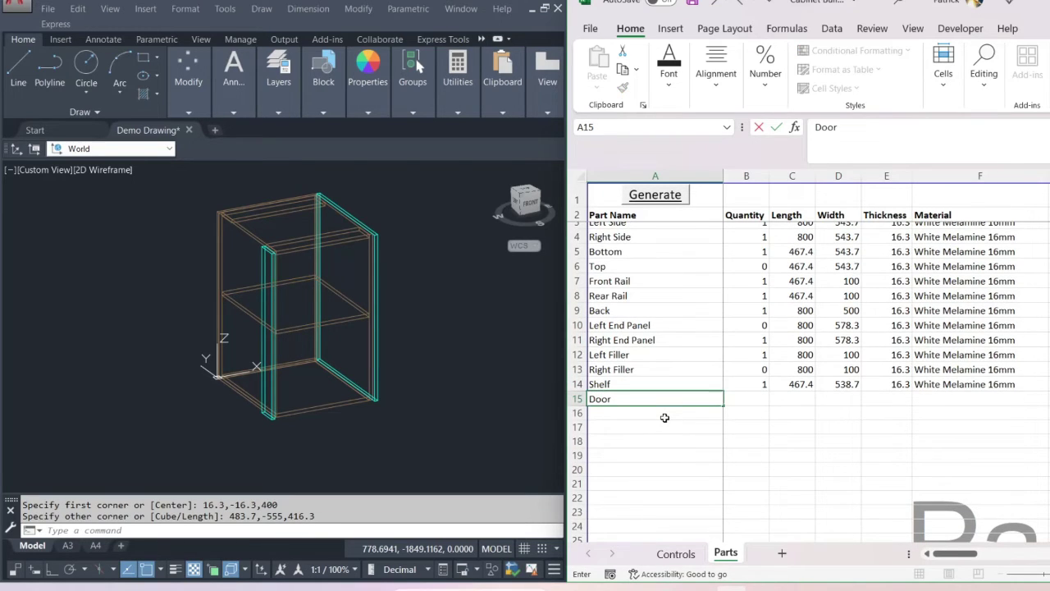
key("Tab")
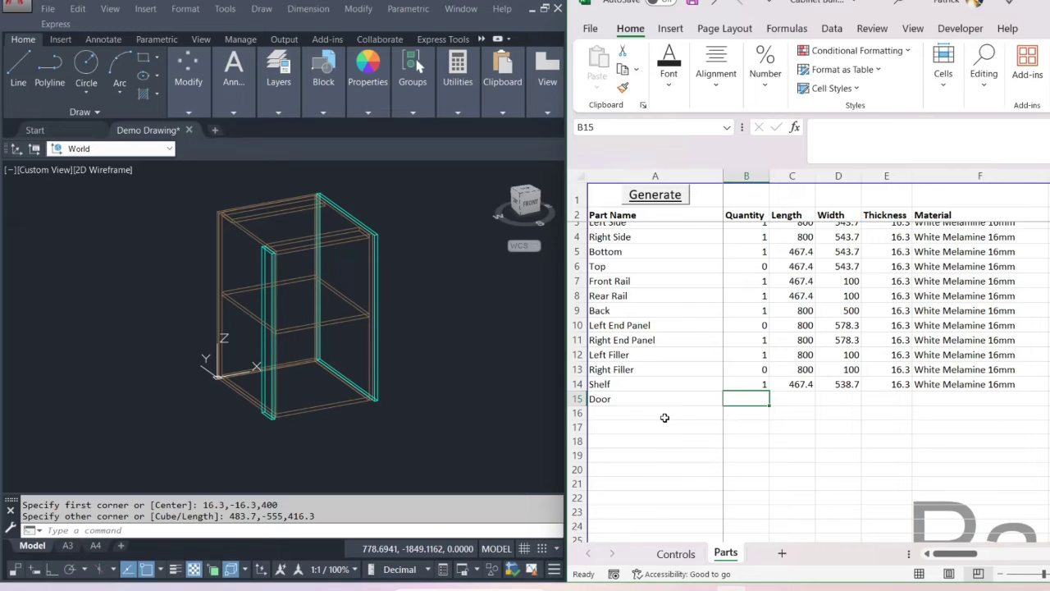
Set the Door's Quantity to 1 and its Length to the formula =Height
type("1")
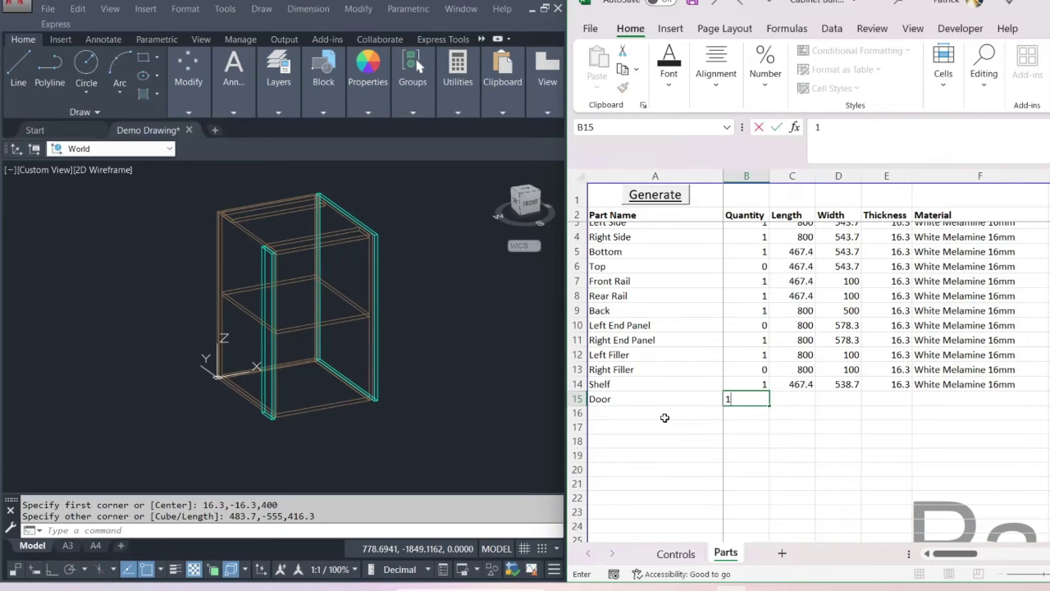
key("Tab")
key("Left")
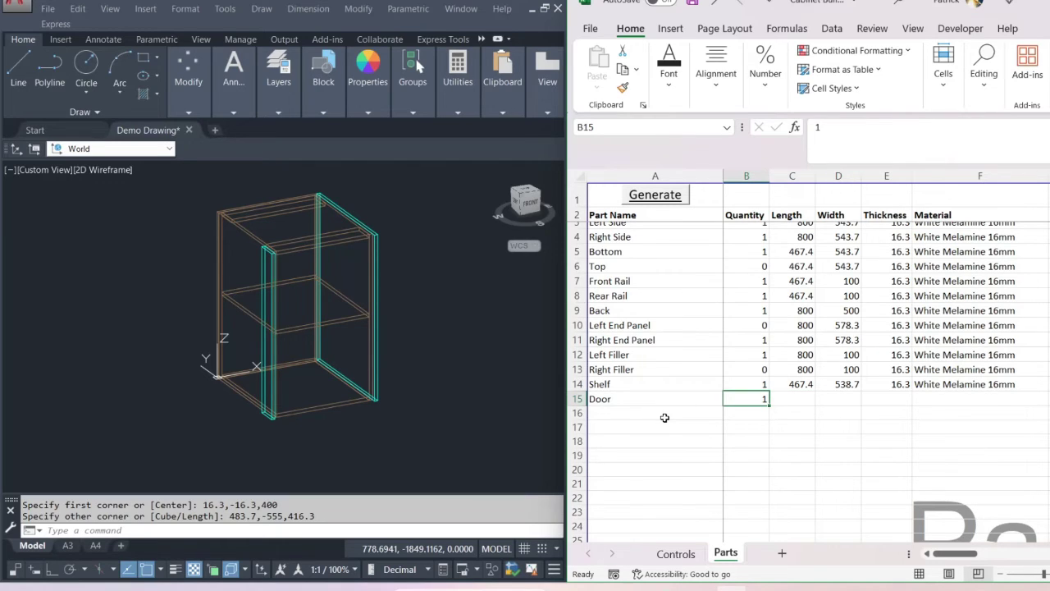
key("Right")
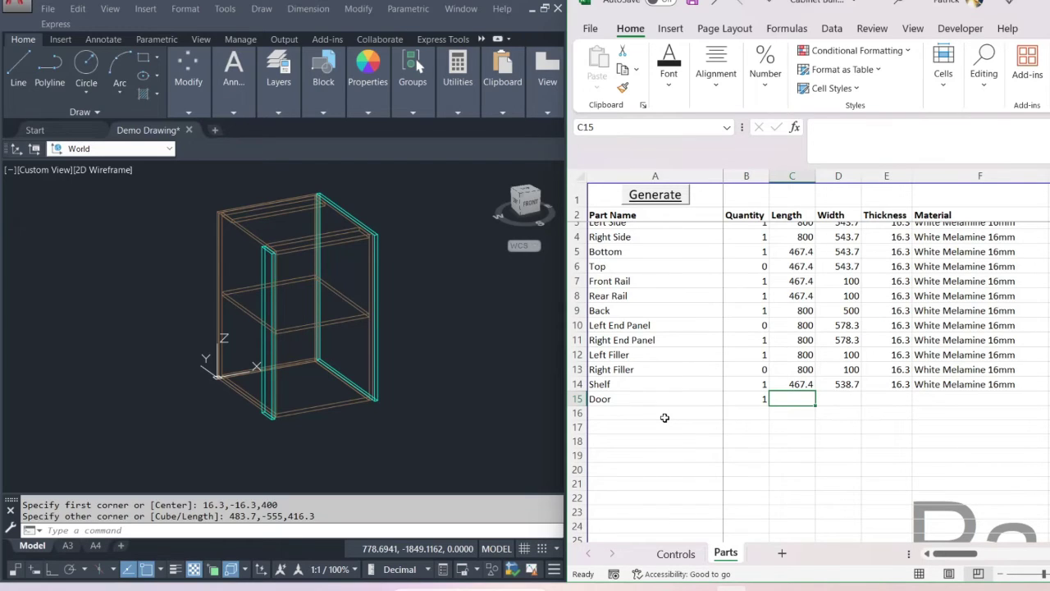
type("=height")
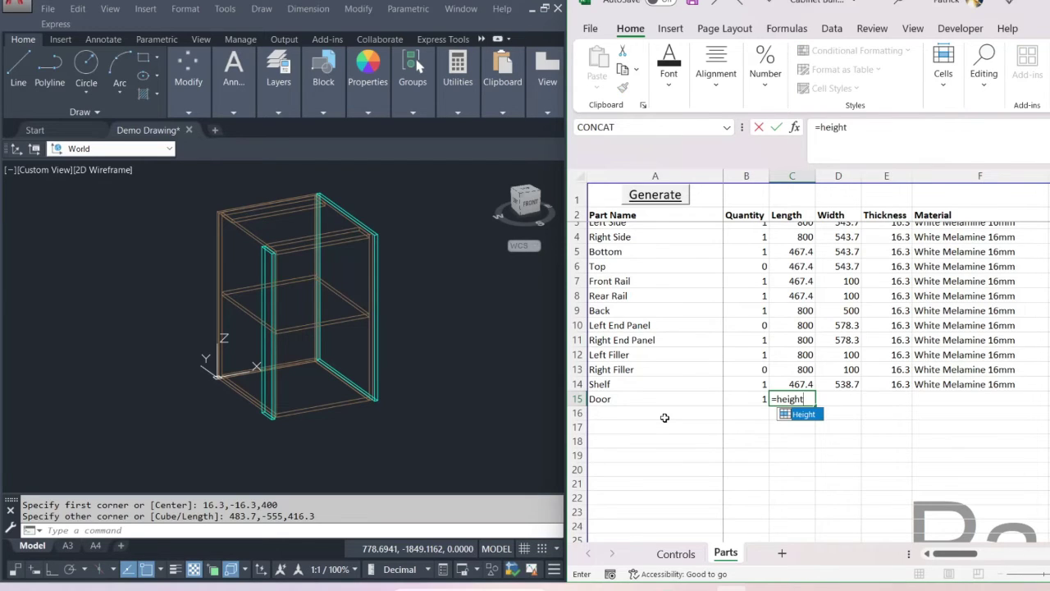
key("Tab")
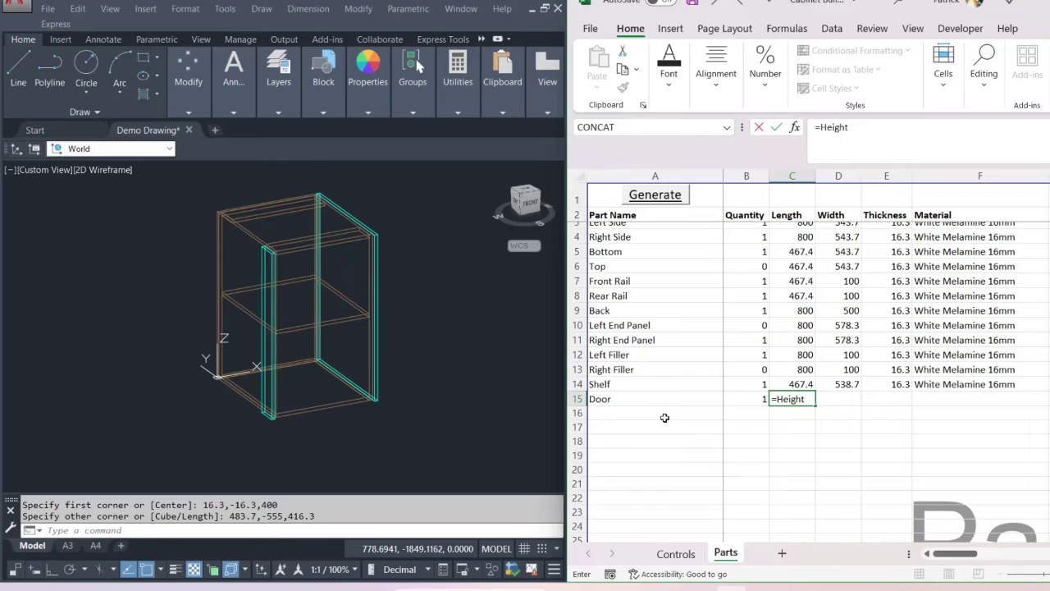
key("Tab")
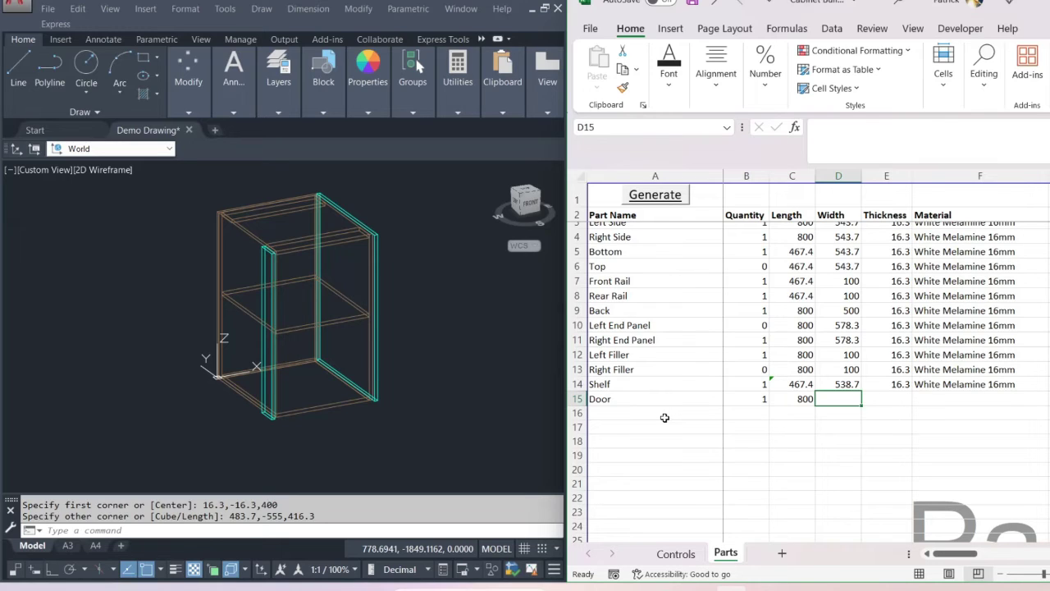
Set the Door's Width to the formula =Width-4 and its Thickness to 16.3
type("=widfth")
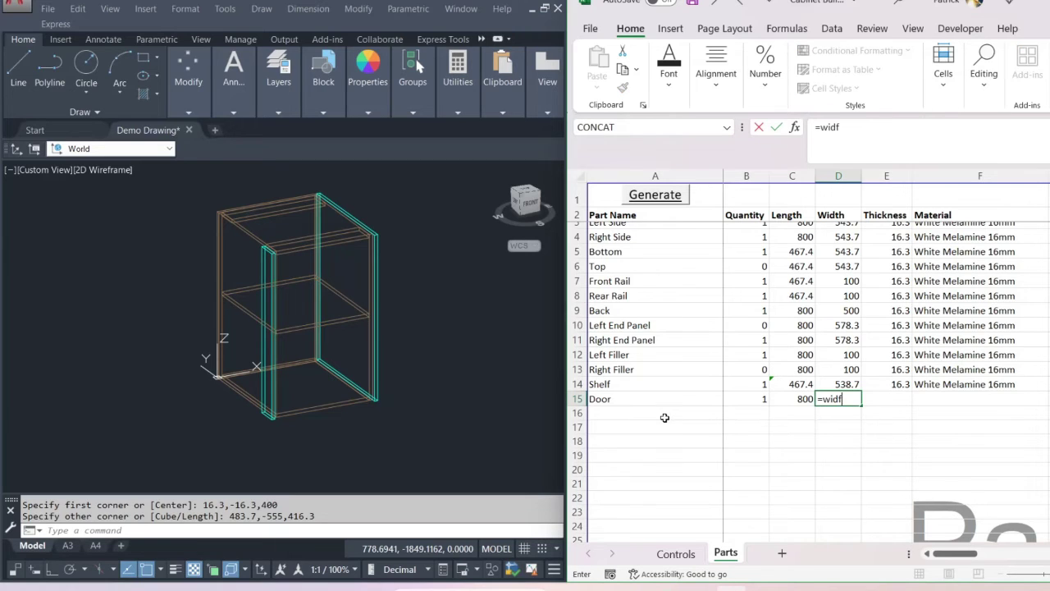
key("BackSpace")
key("BackSpace")
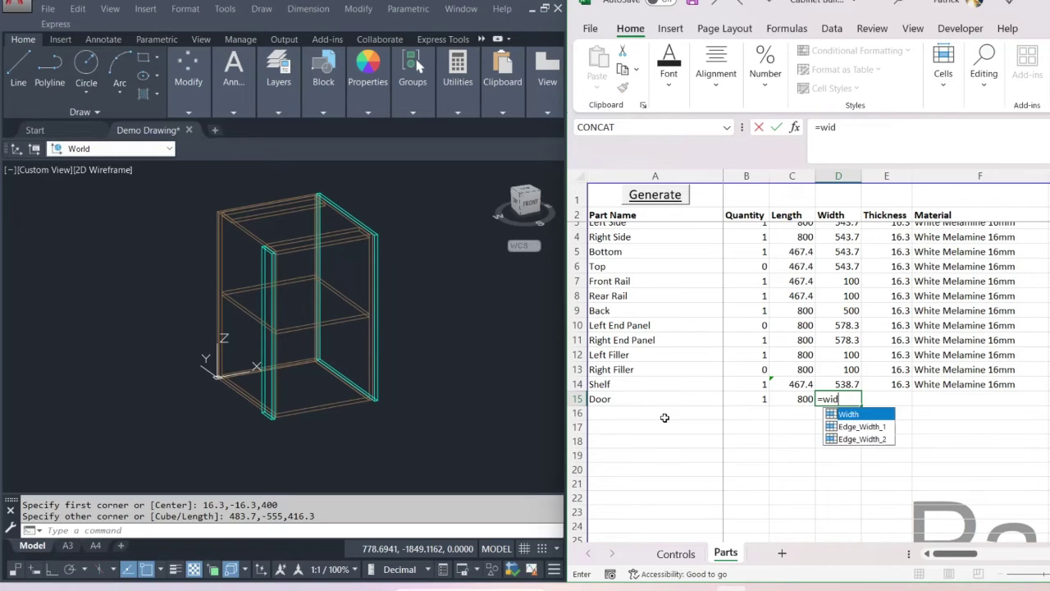
type("th-4")
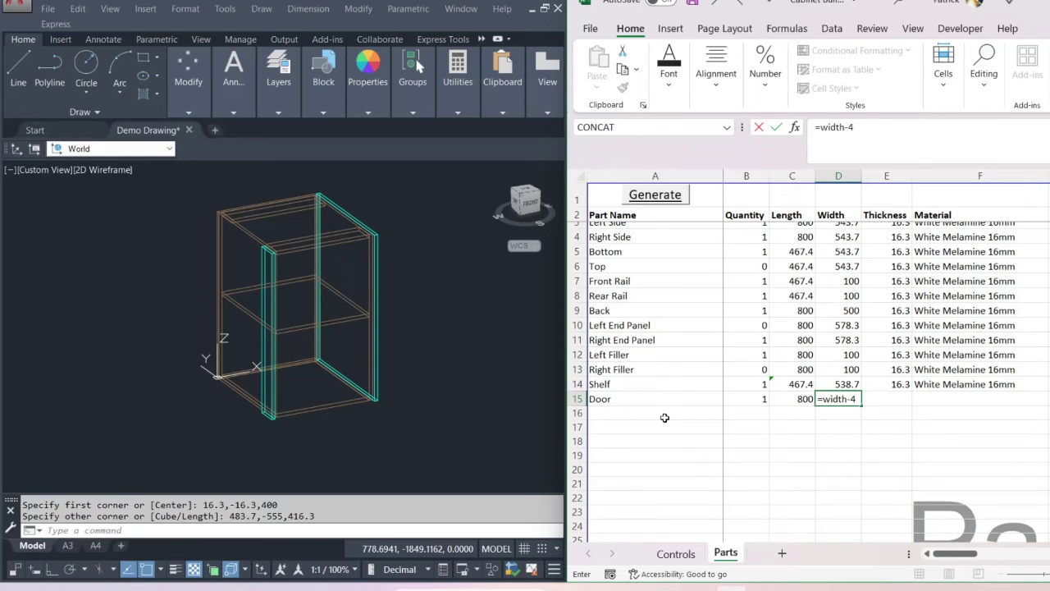
key("Tab")
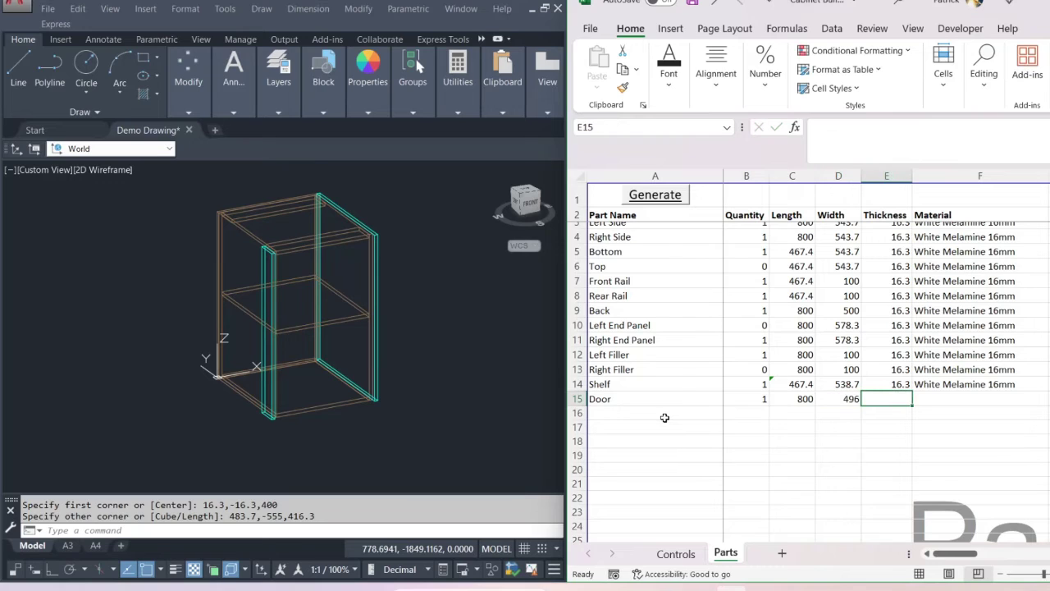
type("16.3")
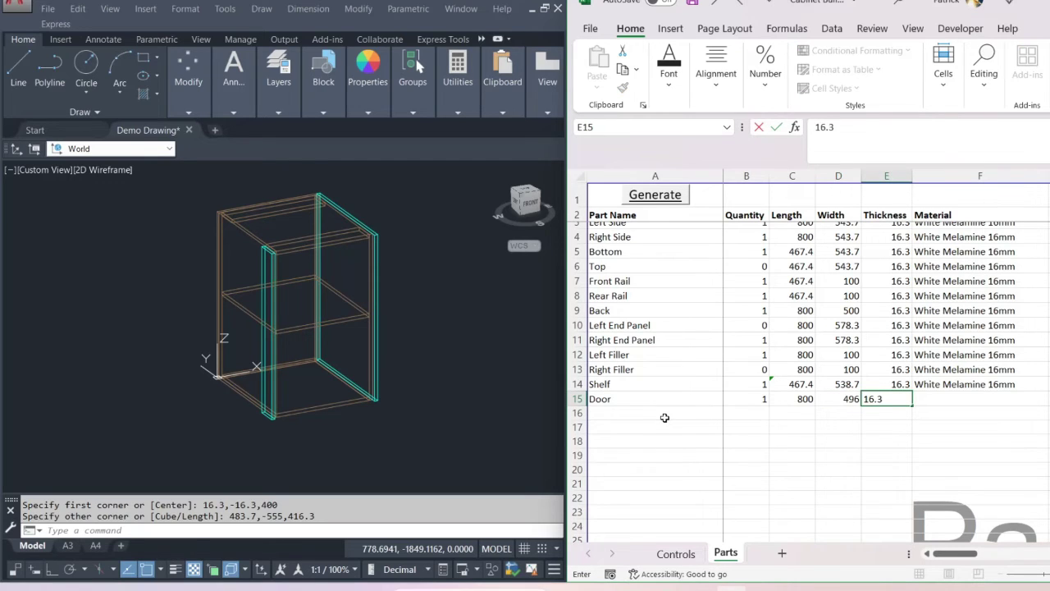
key("Tab")
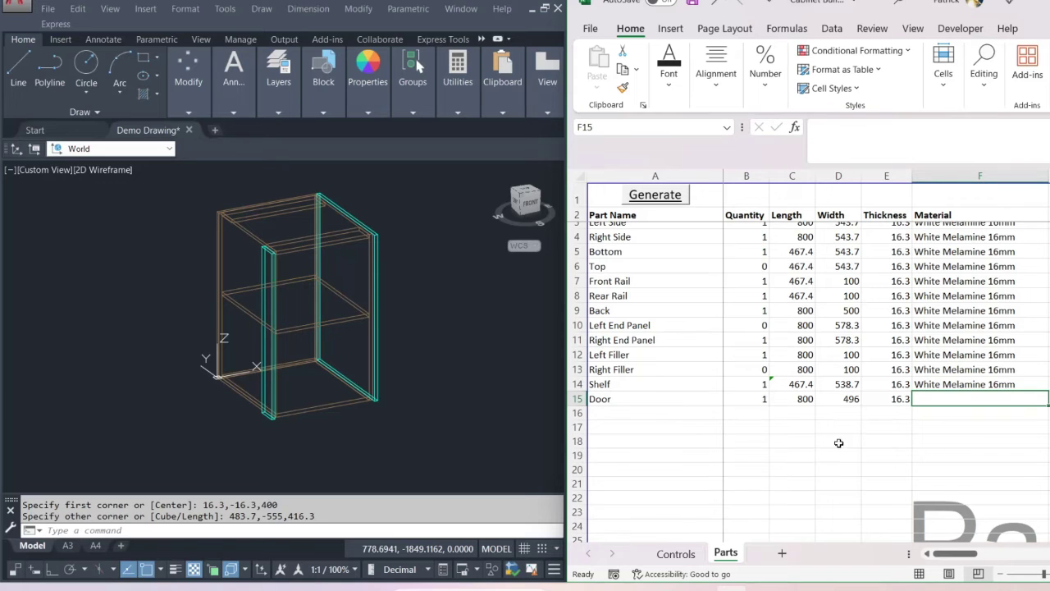
Fill the Shelf's material, White Melamine 16mm, down into the Door row
scroll(902, 402, "down", 1)
left_click(1024, 370)
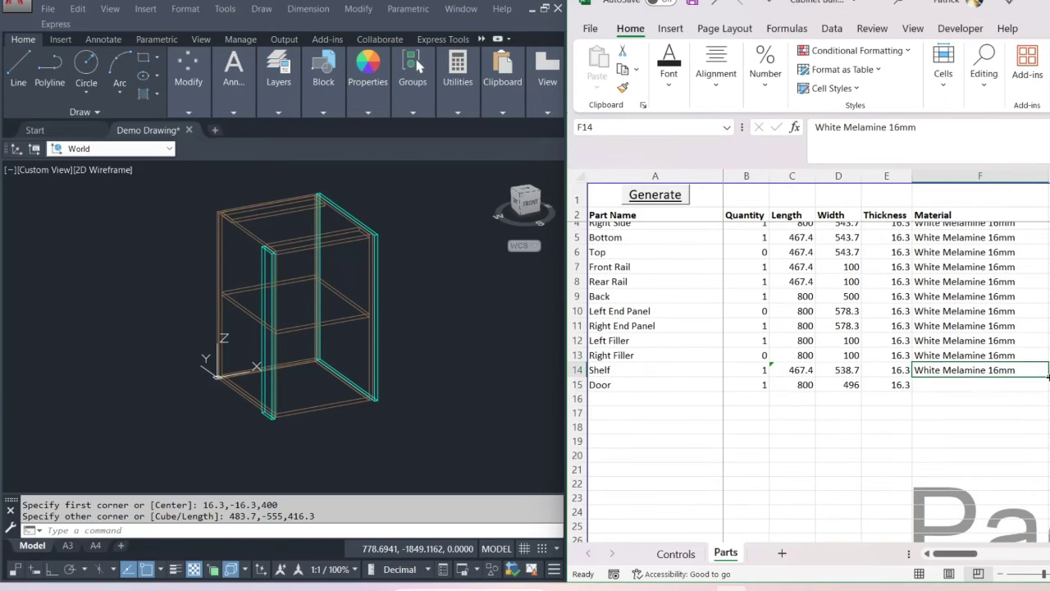
left_click_drag(1047, 377, 1046, 389)
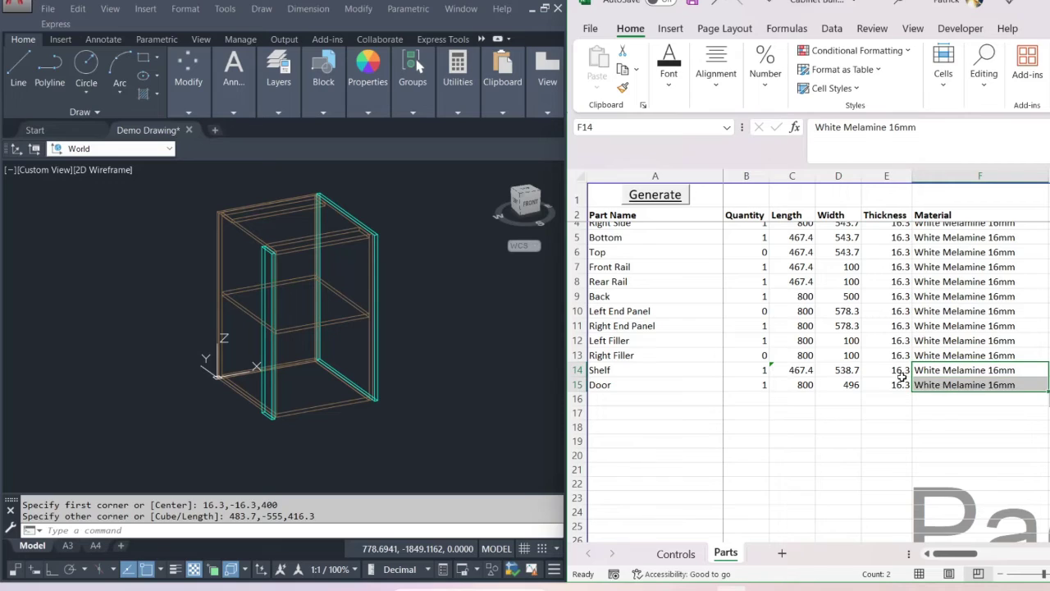
left_click(942, 385)
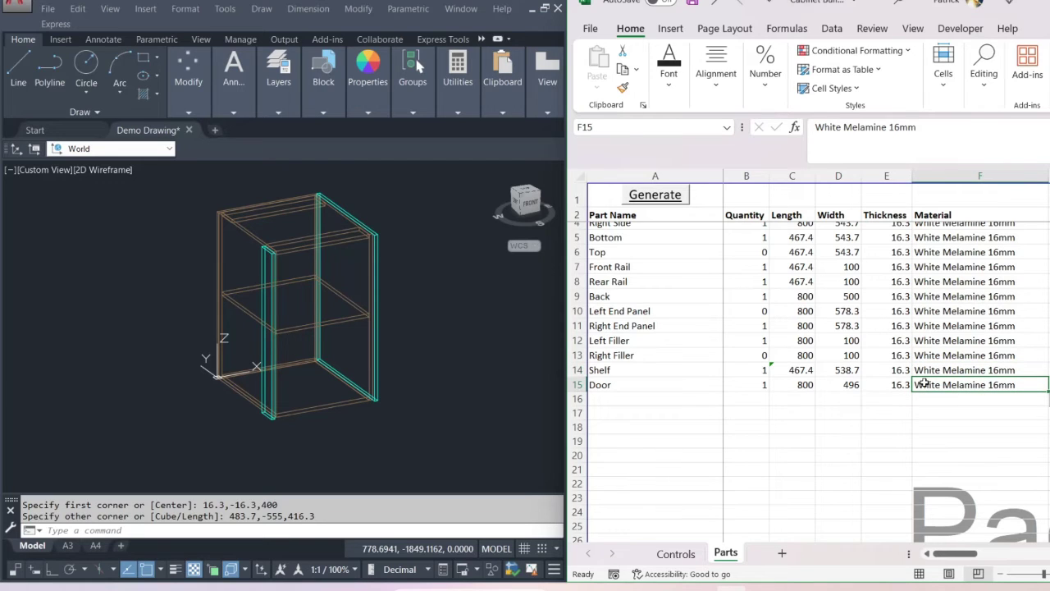
double_click(927, 385)
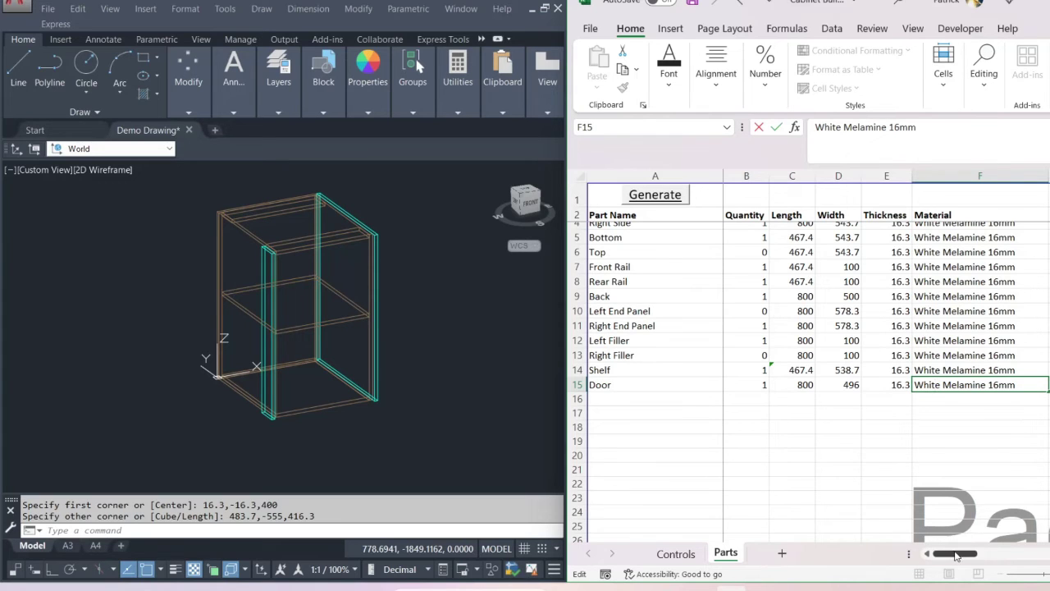
Assign the new Door part in row 15 to the Door layer
left_click_drag(949, 555, 968, 555)
left_click(972, 374)
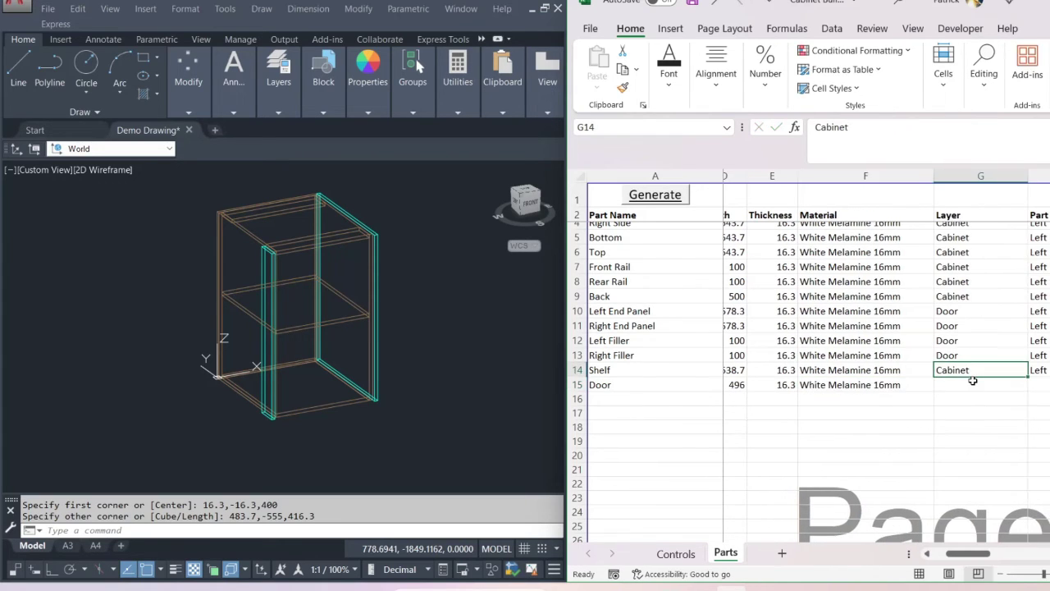
left_click(971, 385)
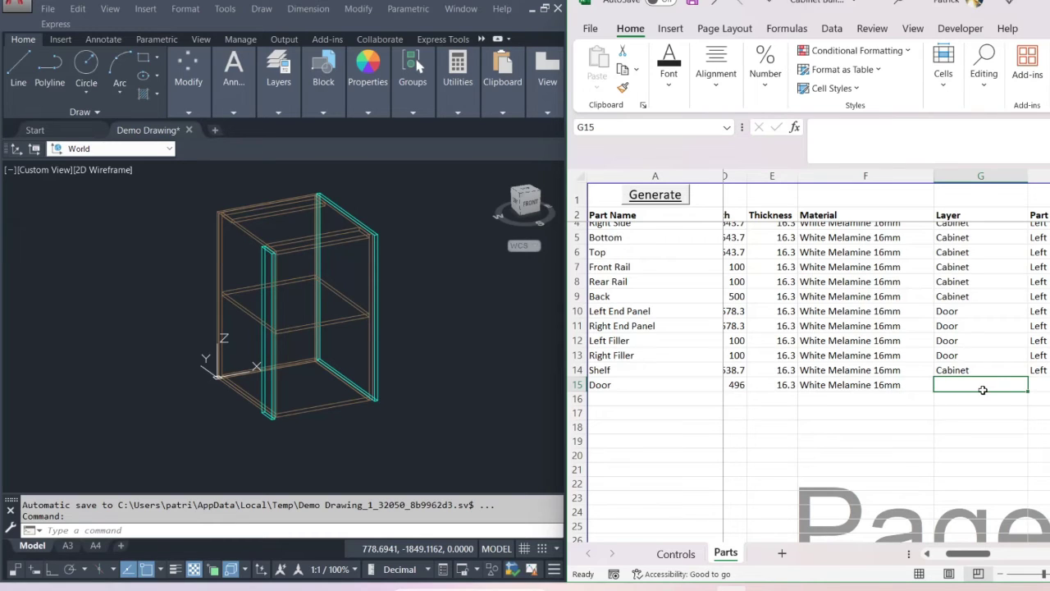
type("Door")
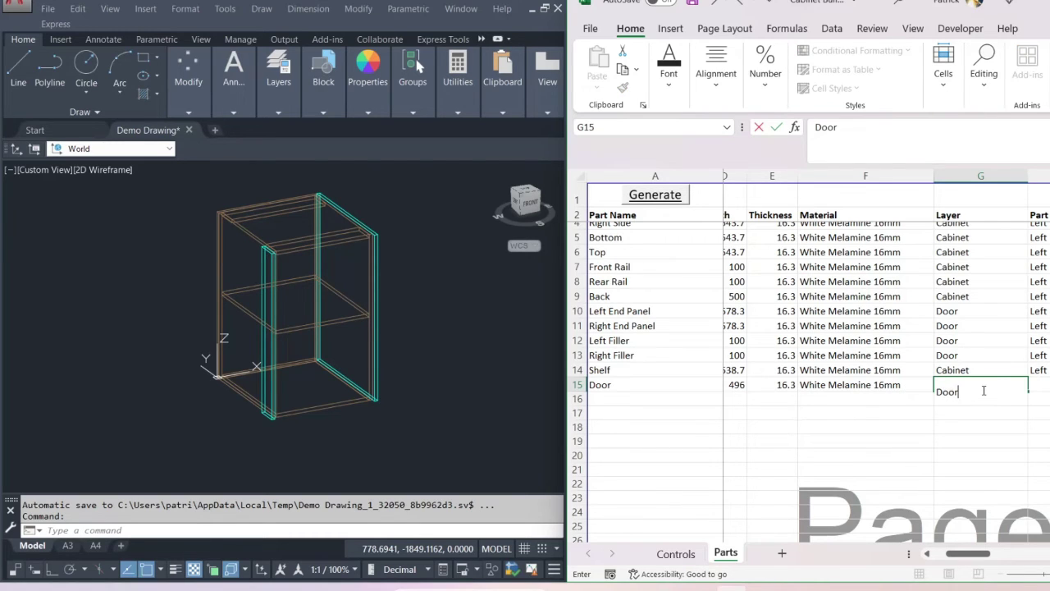
key("Tab")
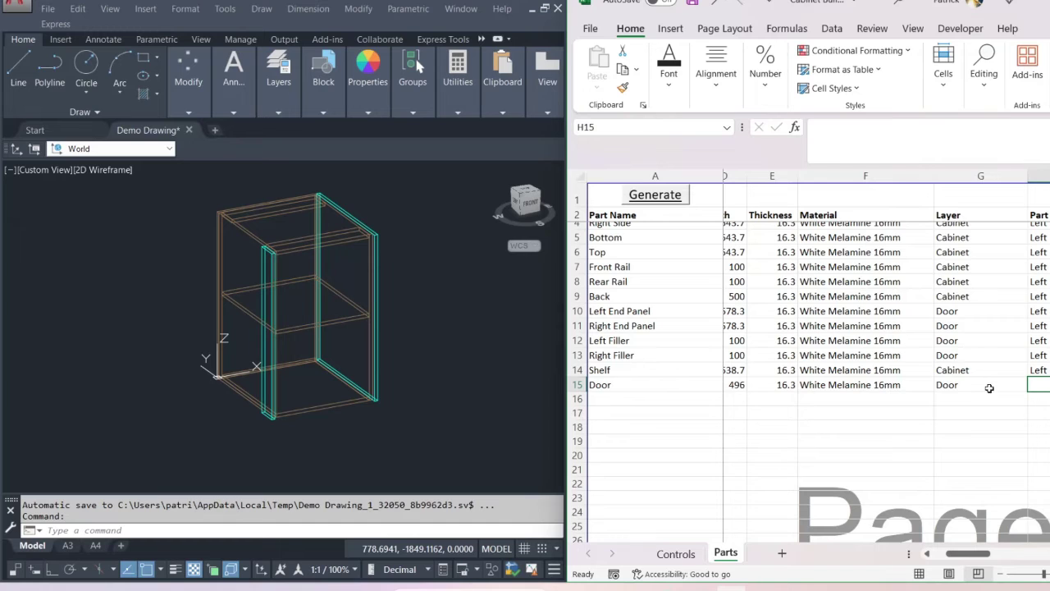
Fill the Shelf's part references Left, Back and Bottom for X, Y and Z down into the Door row
left_click_drag(981, 553, 999, 555)
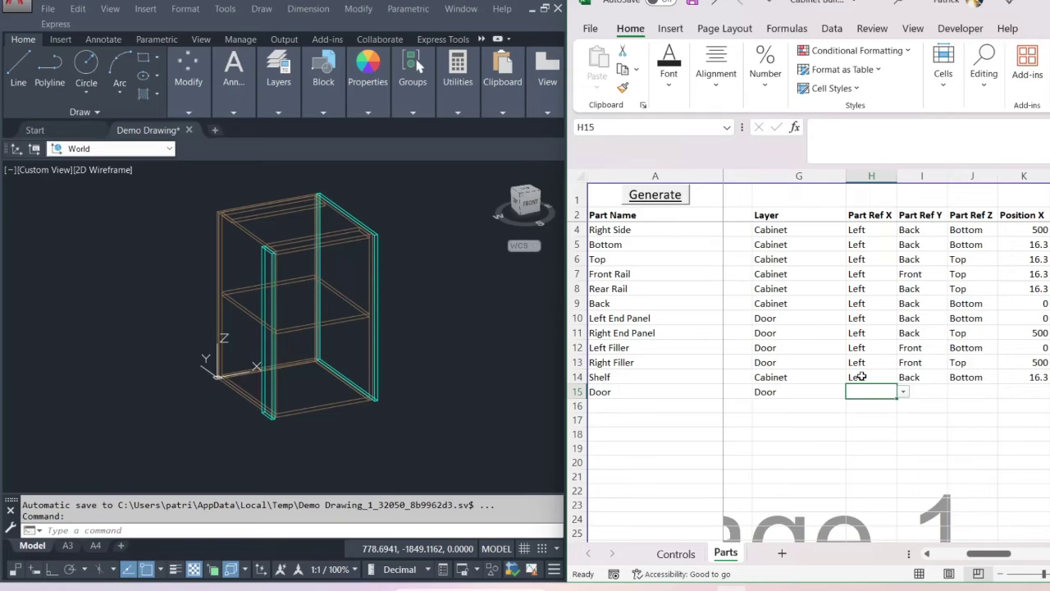
left_click_drag(861, 376, 1000, 399)
left_click(927, 408)
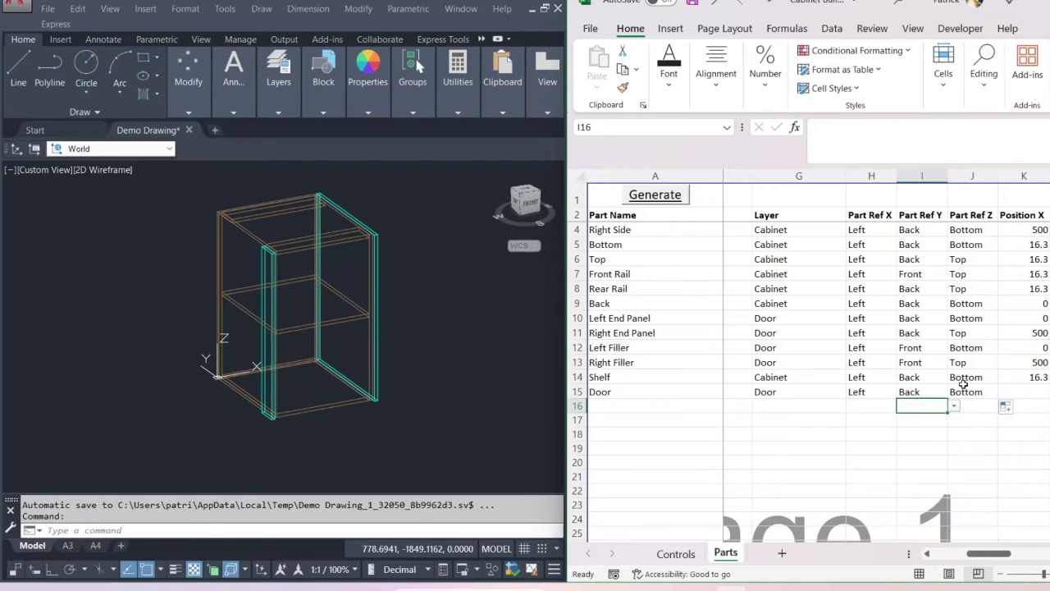
Set the Door's Position X to 2
left_click_drag(988, 554, 1008, 557)
left_click(862, 388)
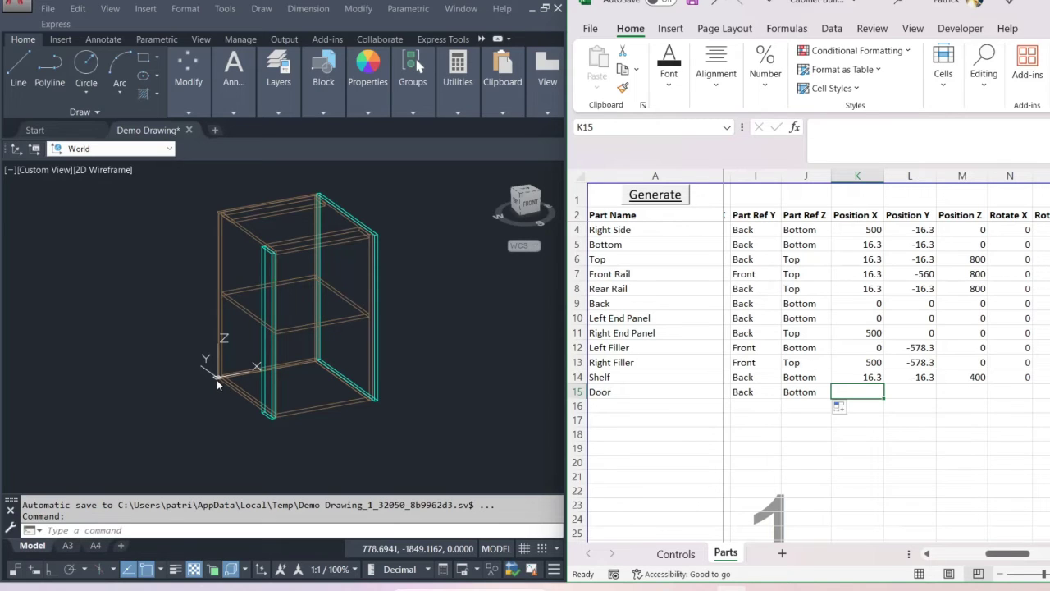
left_click(861, 419)
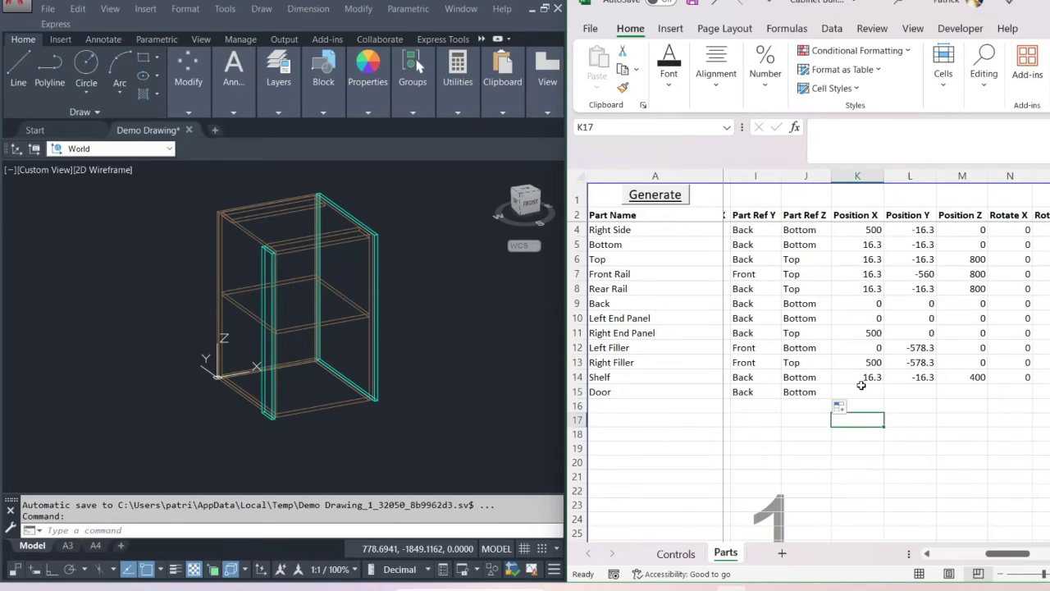
left_click(861, 388)
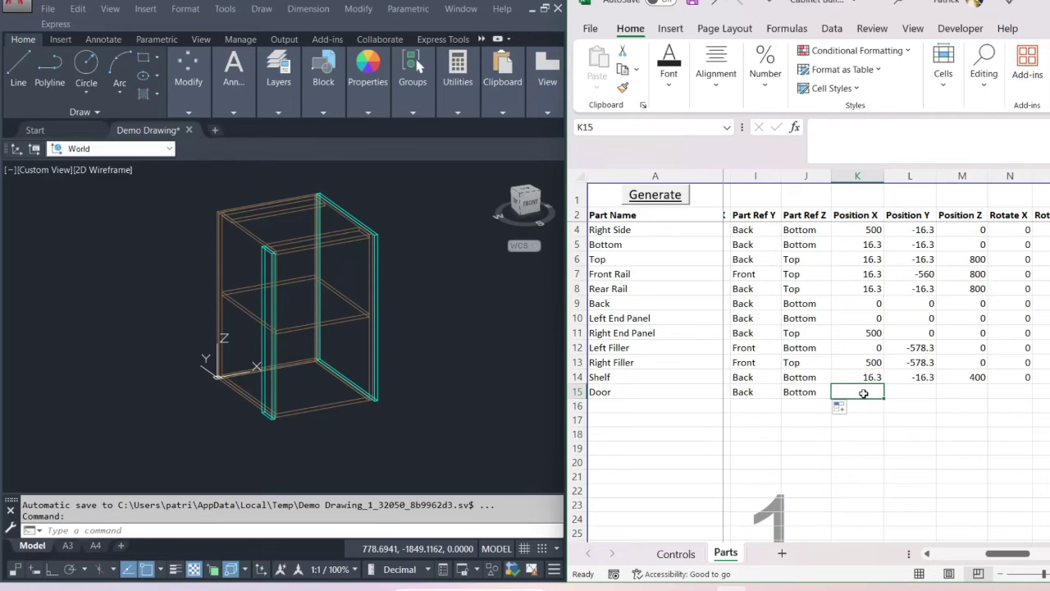
type("2")
key("Tab")
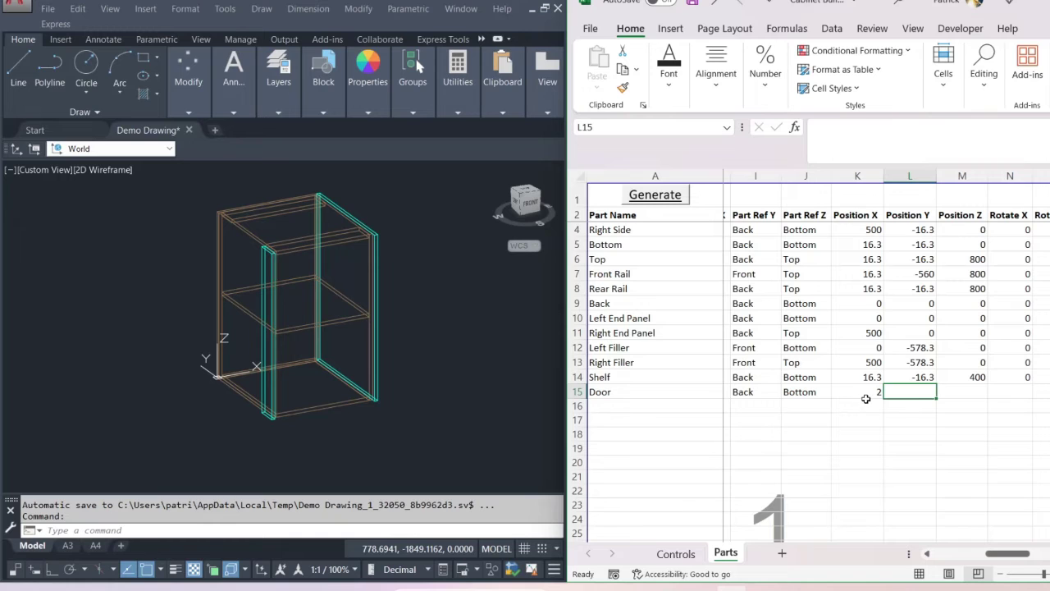
Check the Door's Width formula, and enter =-Depth as its Position Y
left_click_drag(1009, 555, 965, 570)
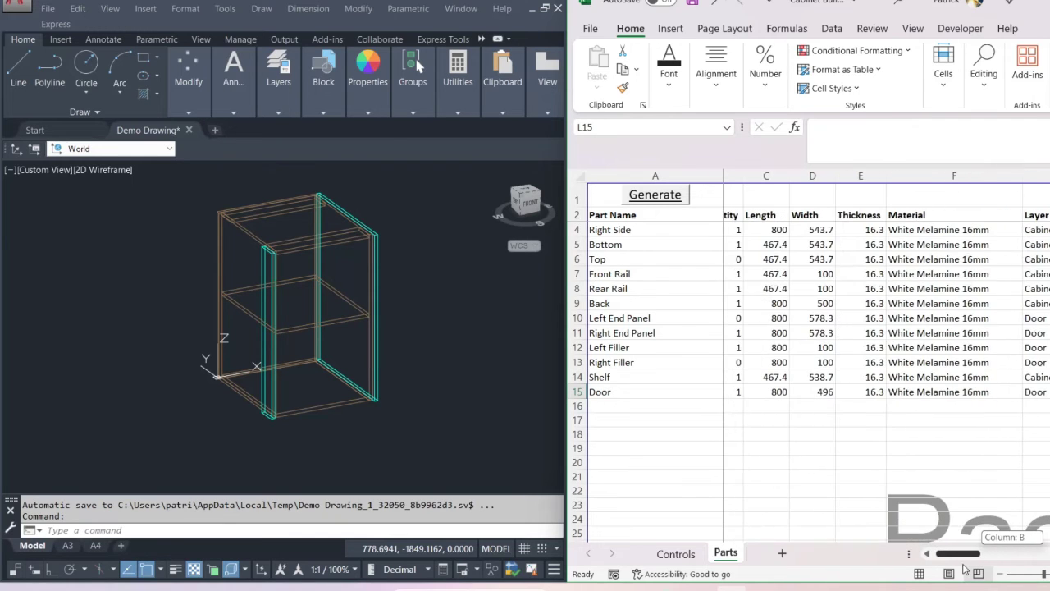
left_click(824, 391)
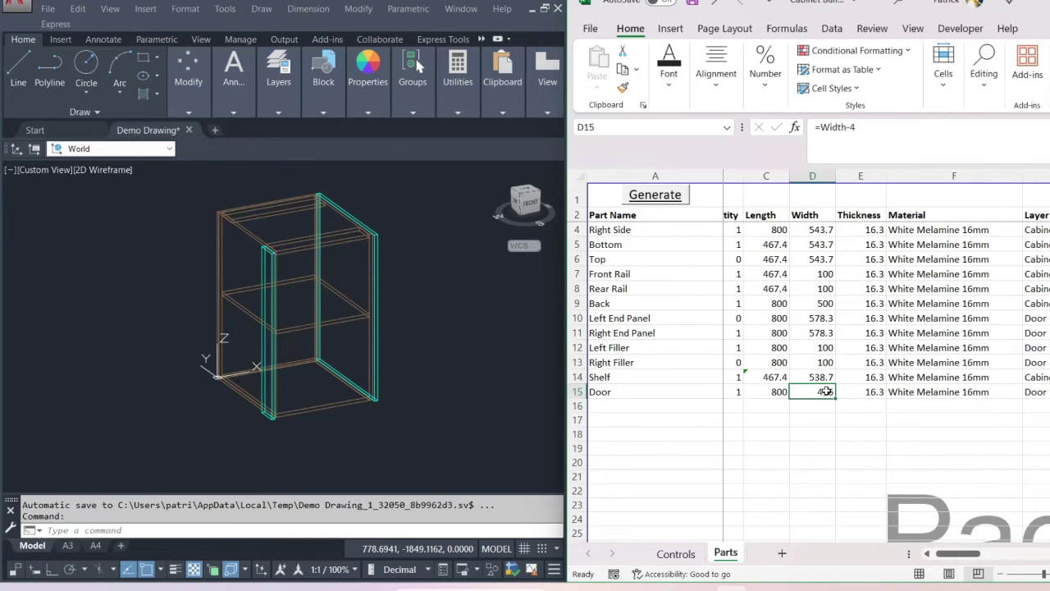
left_click_drag(971, 561, 1009, 558)
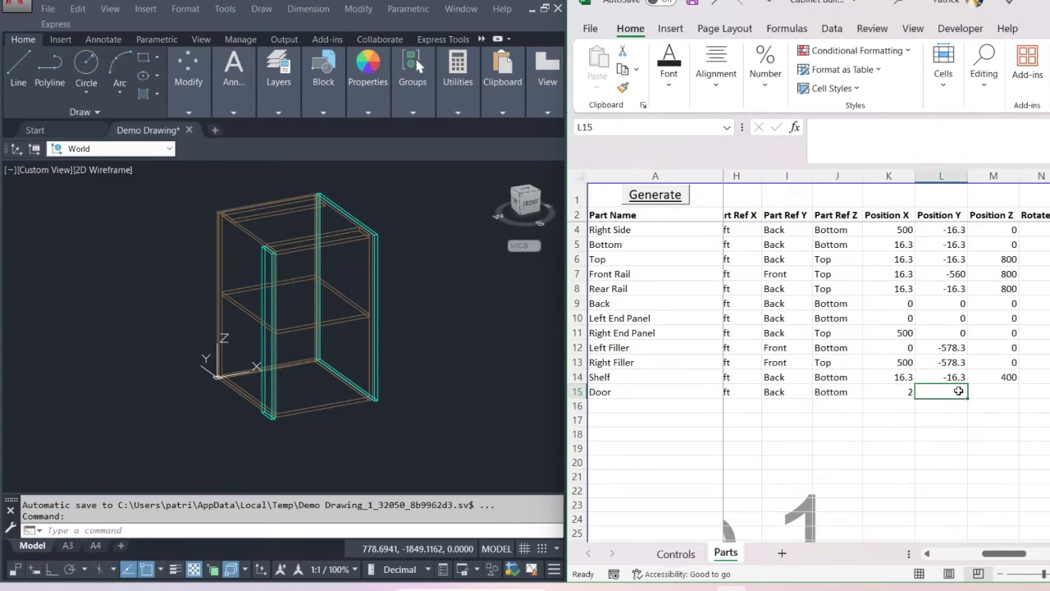
type("=-d")
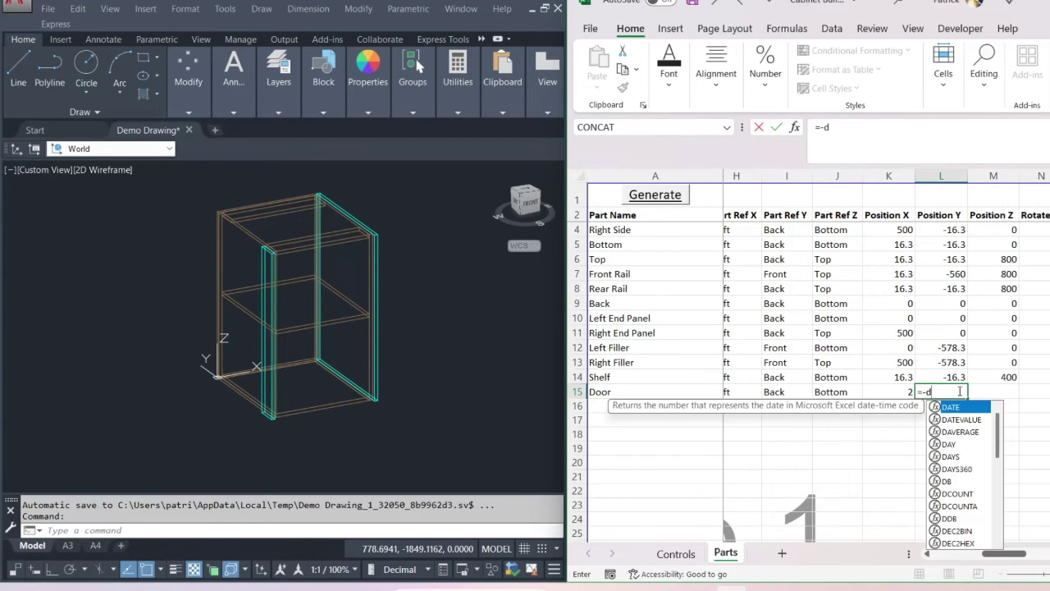
type("ept")
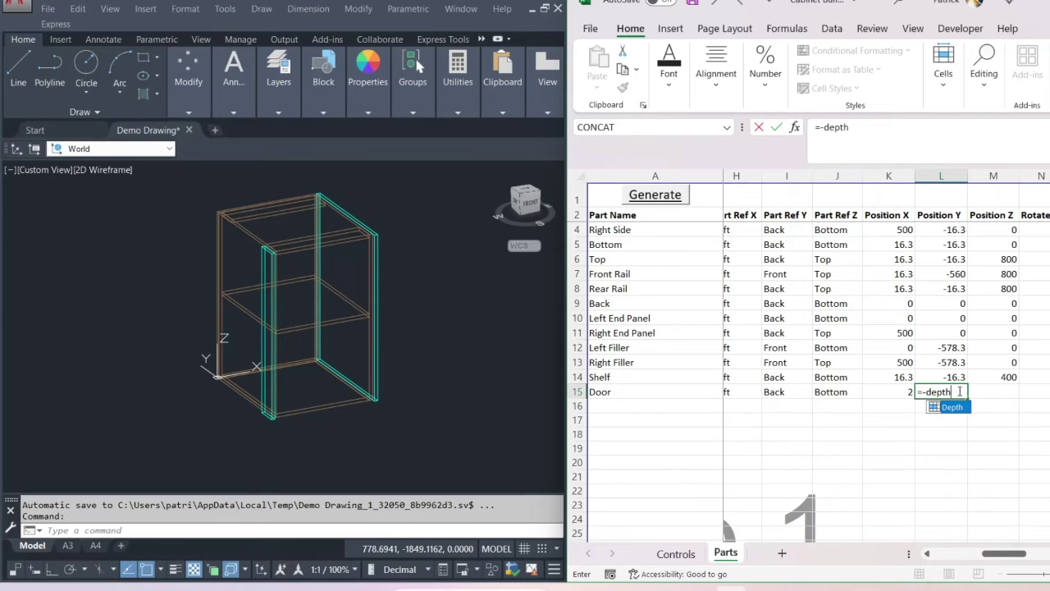
type("h")
key("Tab")
key("Tab")
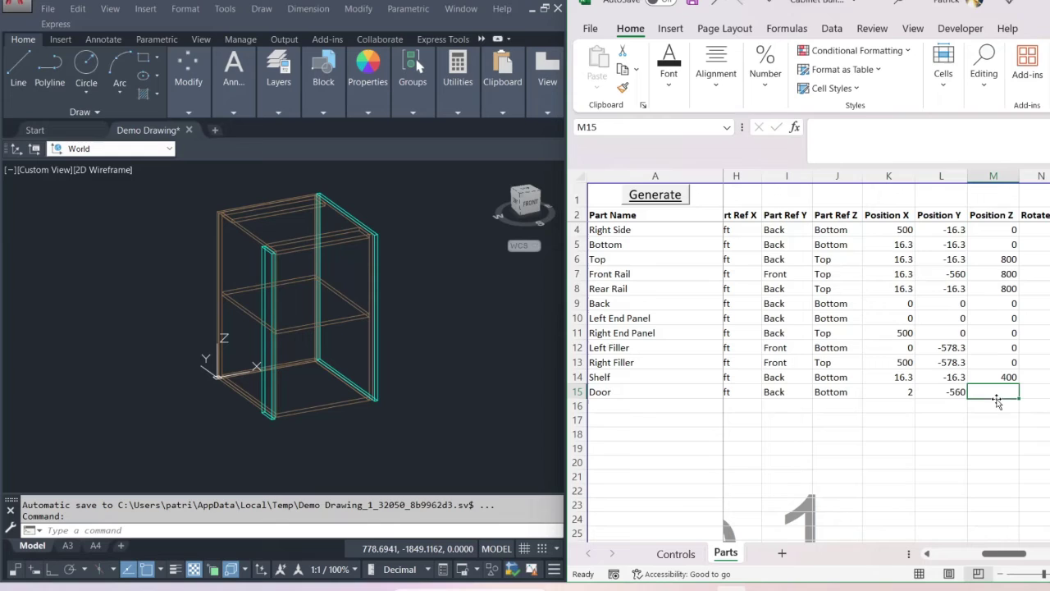
Change the Door's Position Y formula to =-Depth-2 and select its Position Z cell
left_click(952, 393)
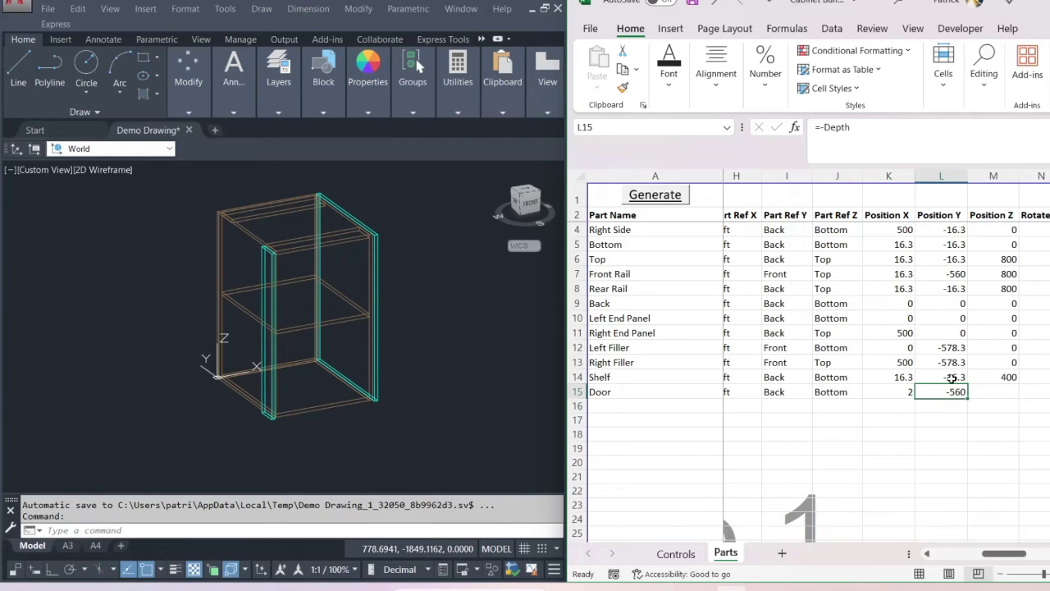
left_click(886, 140)
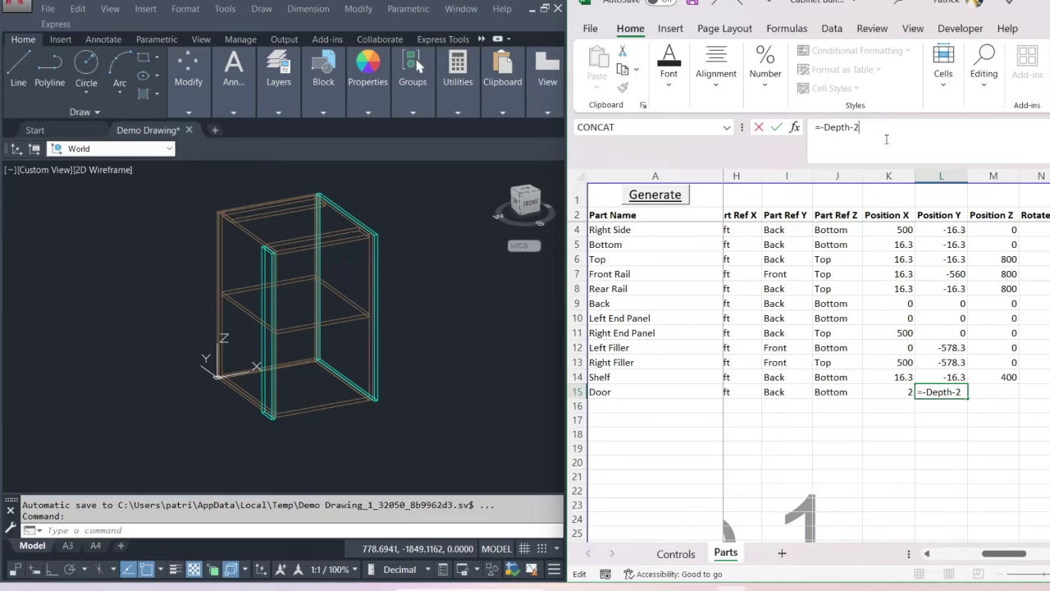
type("-2")
key("Return")
left_click(988, 391)
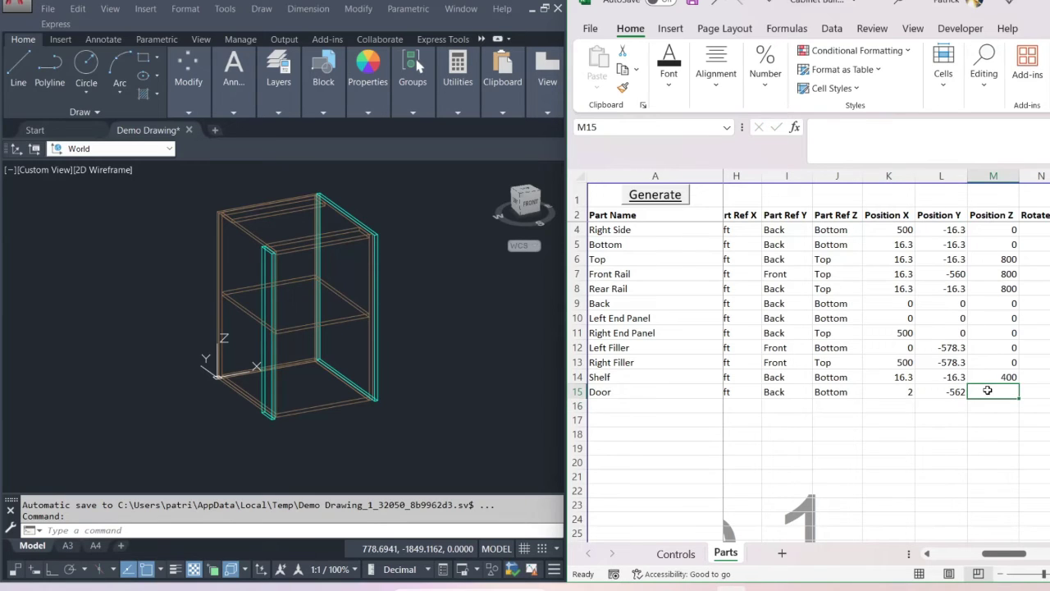
Set the Door's Position Z to 0 in the parts list
type("0")
key("Return")
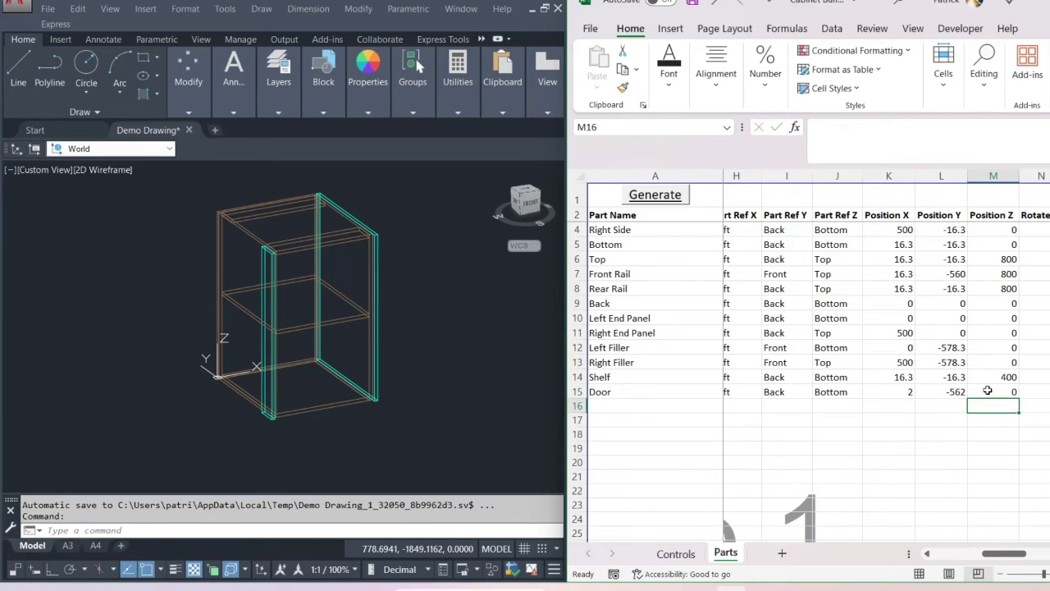
left_click(988, 389)
Set the Door's rotations to 0 for Rotate X, -90 for Rotate Y and 90 for Rotate Z
left_click(1042, 386)
left_click_drag(989, 554, 1014, 558)
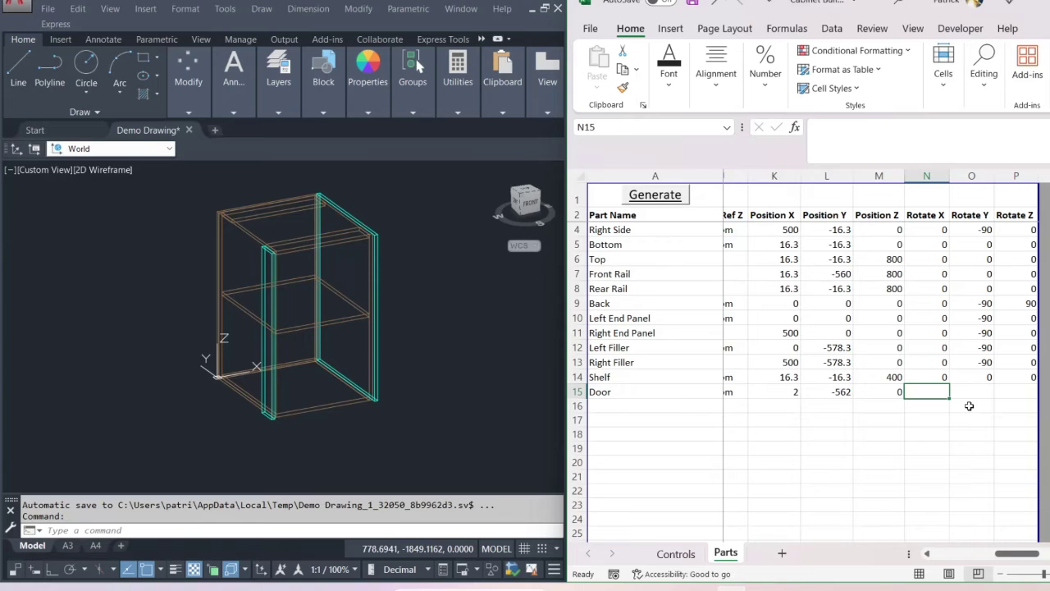
type("0")
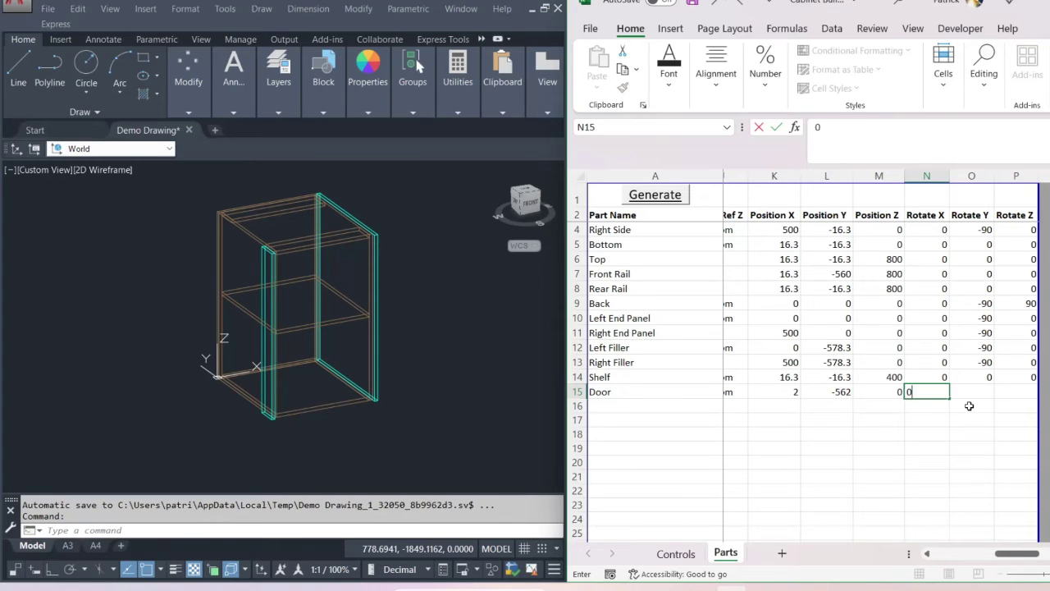
key("Tab")
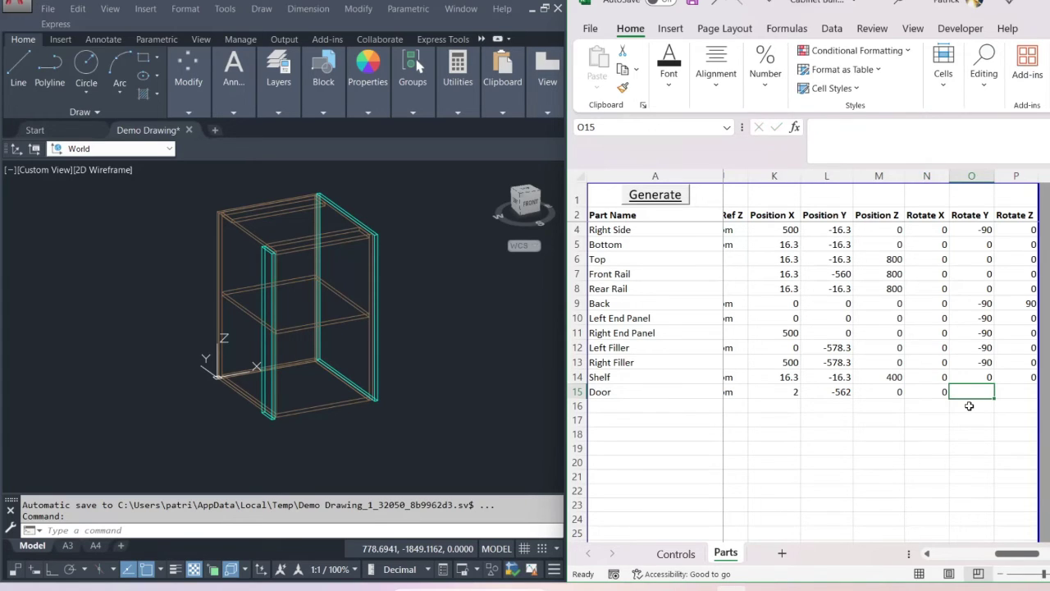
type("-90")
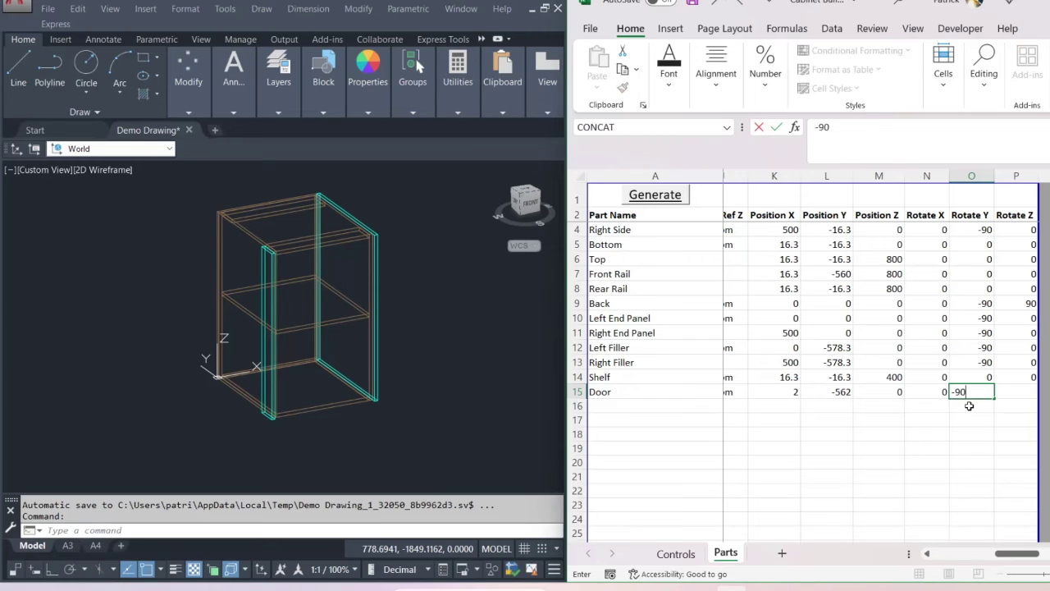
key("Tab")
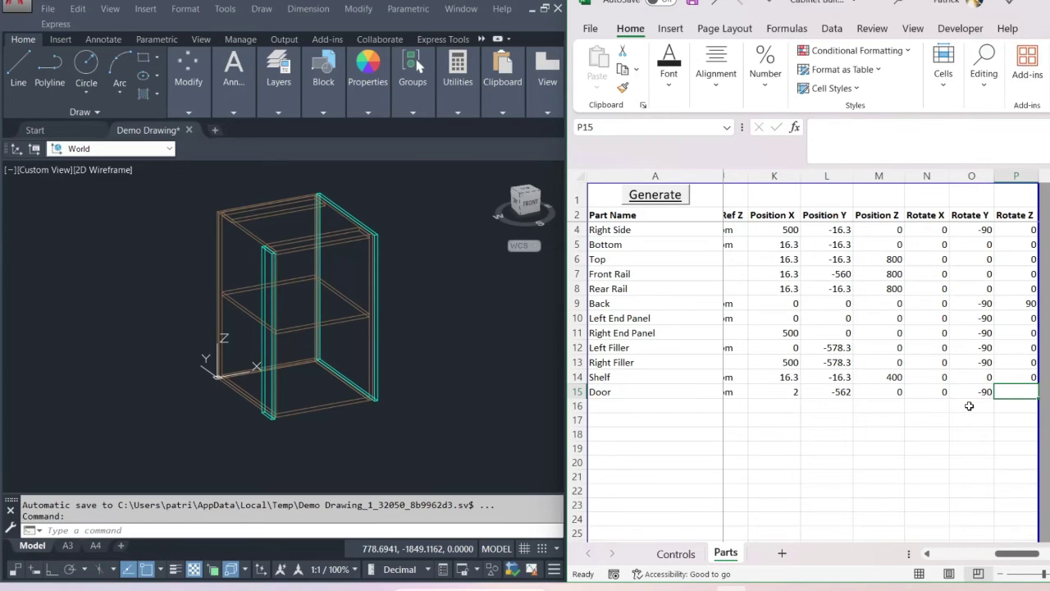
type("90")
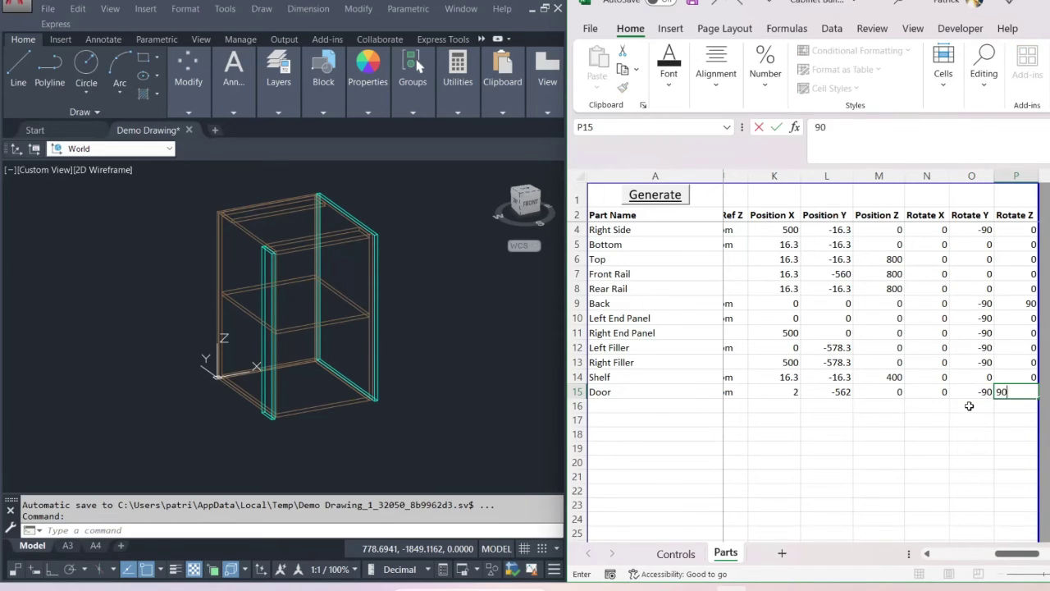
key("Return")
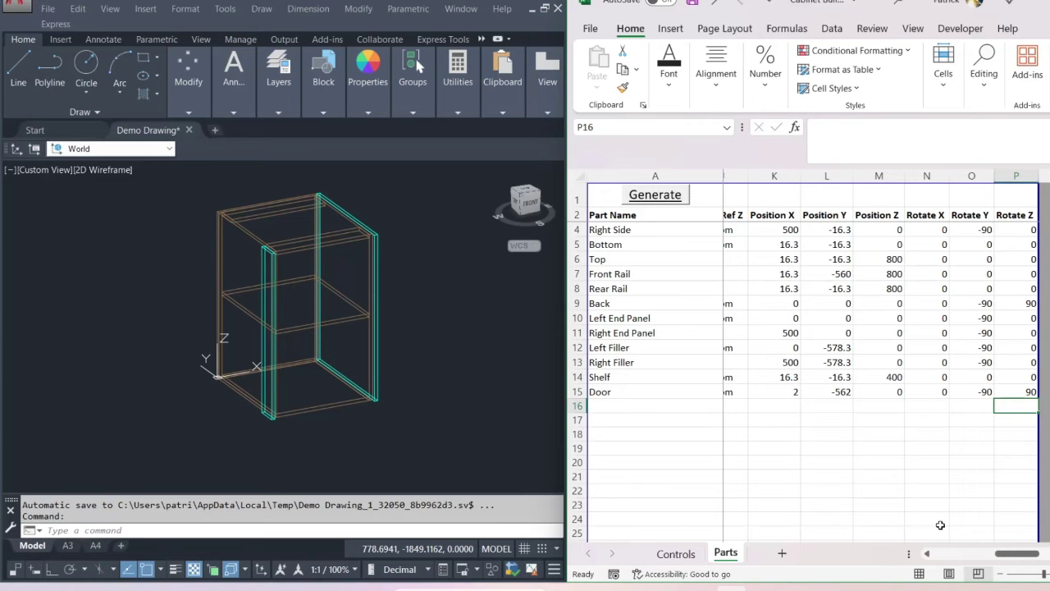
Erase the existing cabinet from the drawing and generate a new one from the parts list including the Door
left_click_drag(1022, 554, 944, 561)
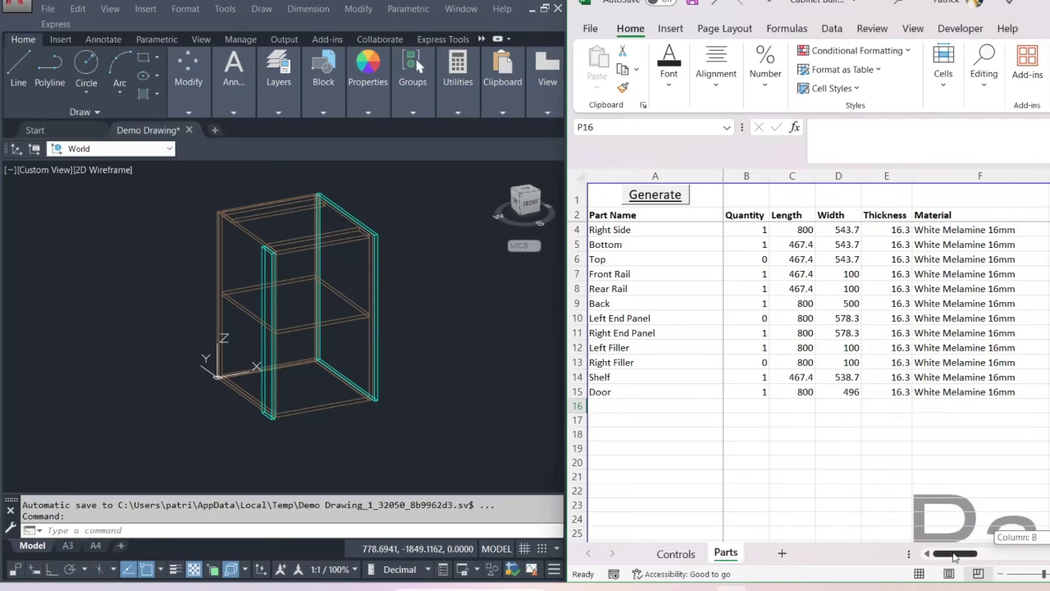
left_click(460, 450)
left_click(151, 201)
key("Delete")
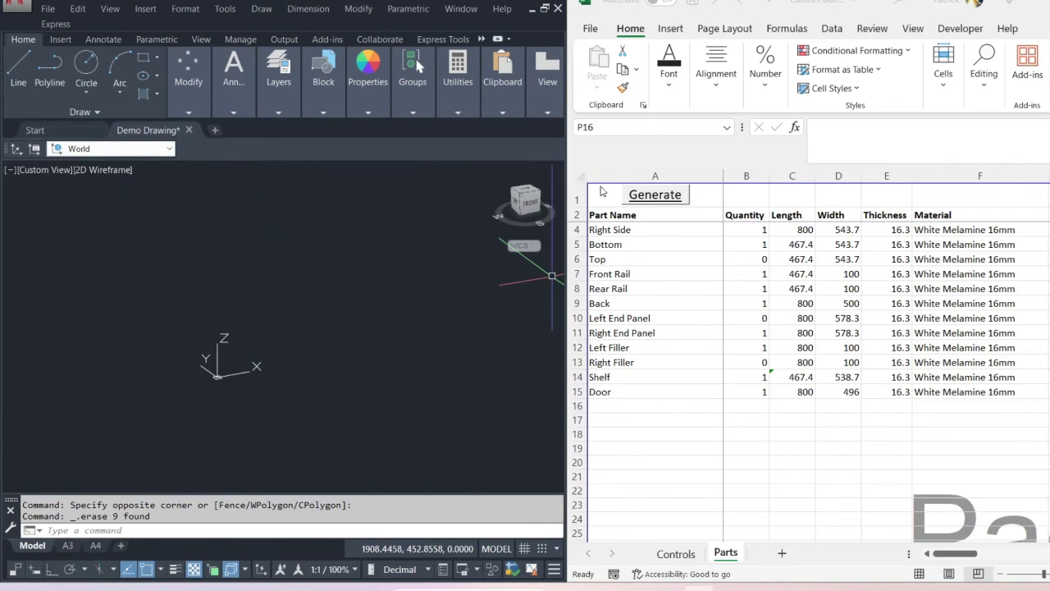
left_click(654, 198)
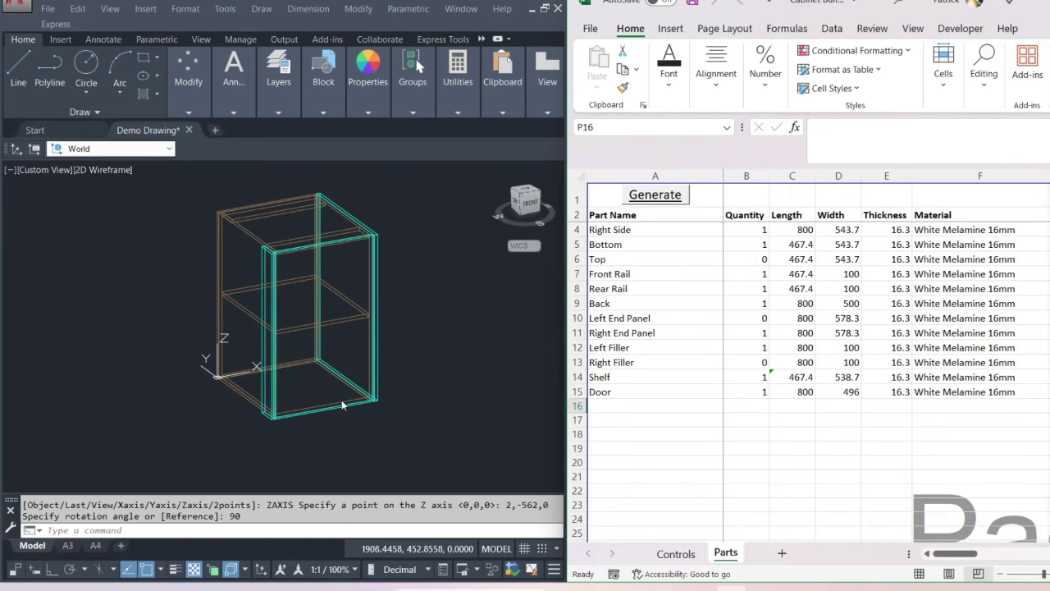
scroll(378, 399, "up", 4)
scroll(296, 277, "down", 5)
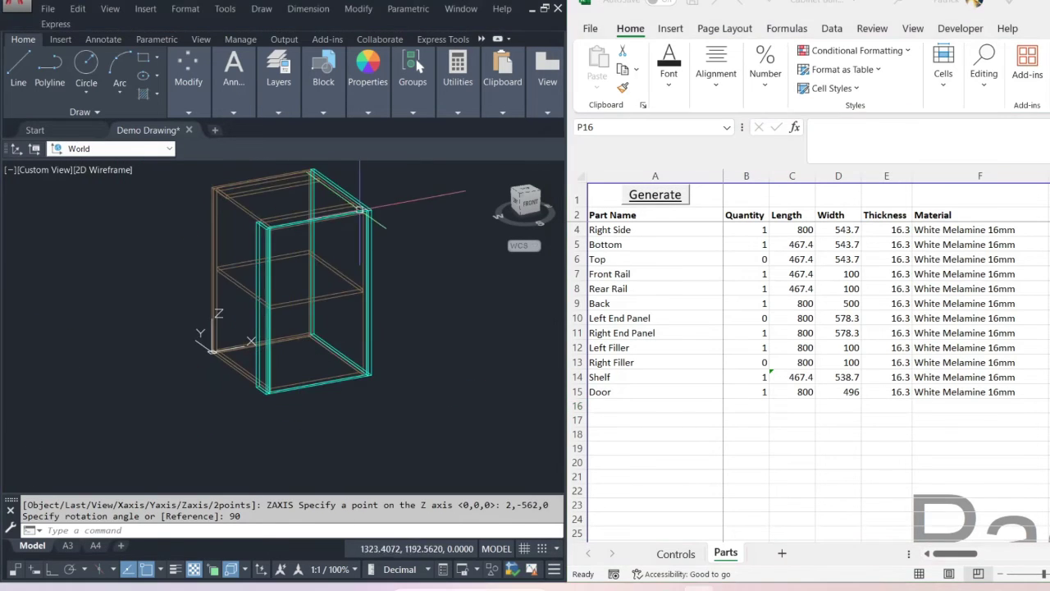
Switch the drawing to the Conceptual visual style and examine the door's fit at the cabinet's upper front corner
left_click(106, 170)
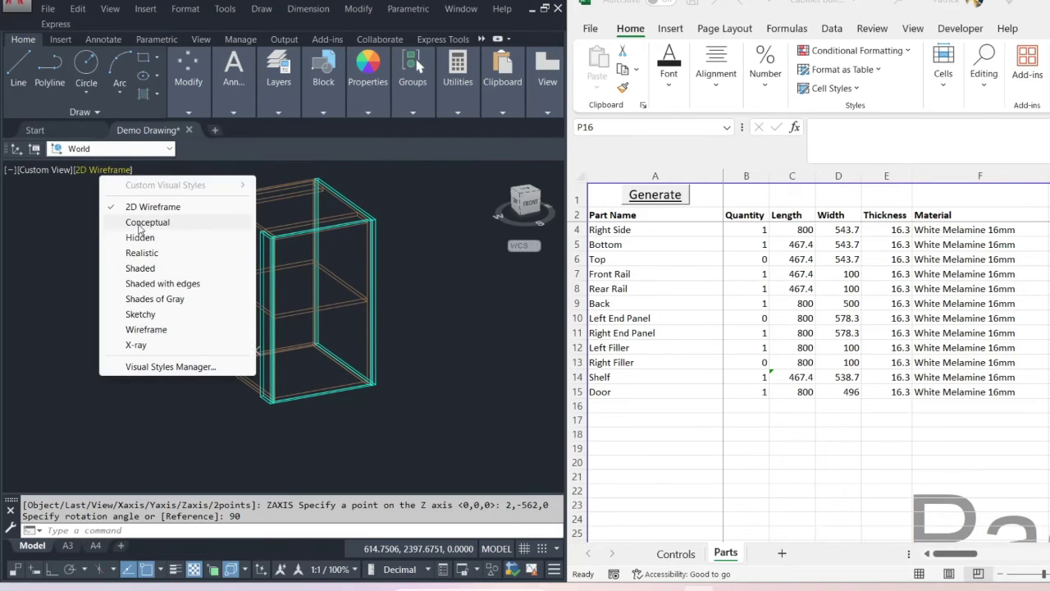
left_click(139, 220)
scroll(371, 224, "up", 5)
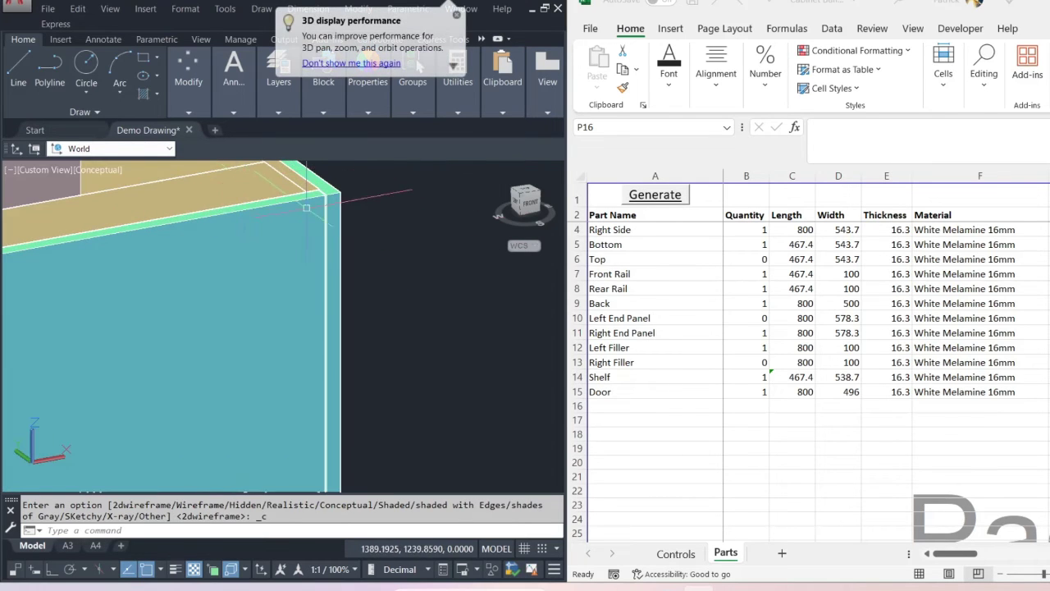
scroll(328, 176, "up", 3)
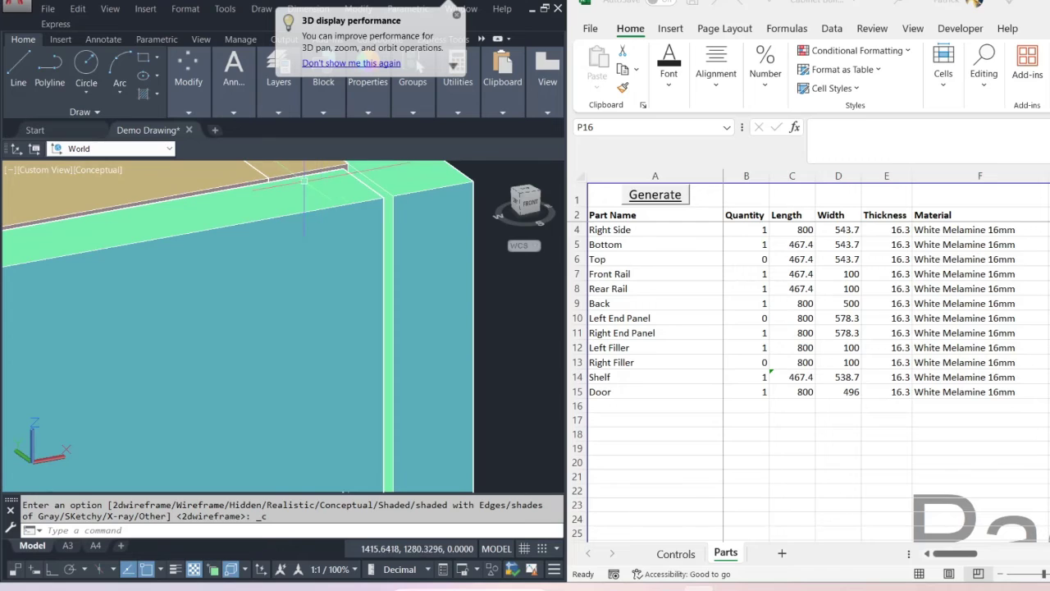
scroll(306, 175, "down", 1)
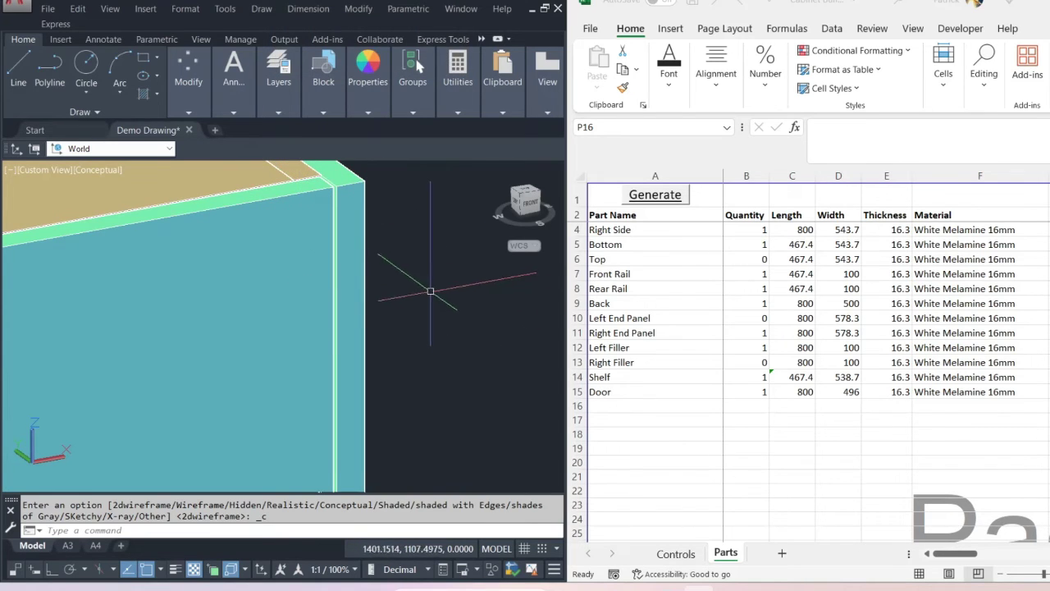
scroll(831, 399, "down", 1)
Change the Door's Length formula to =Height-2
left_click(808, 376)
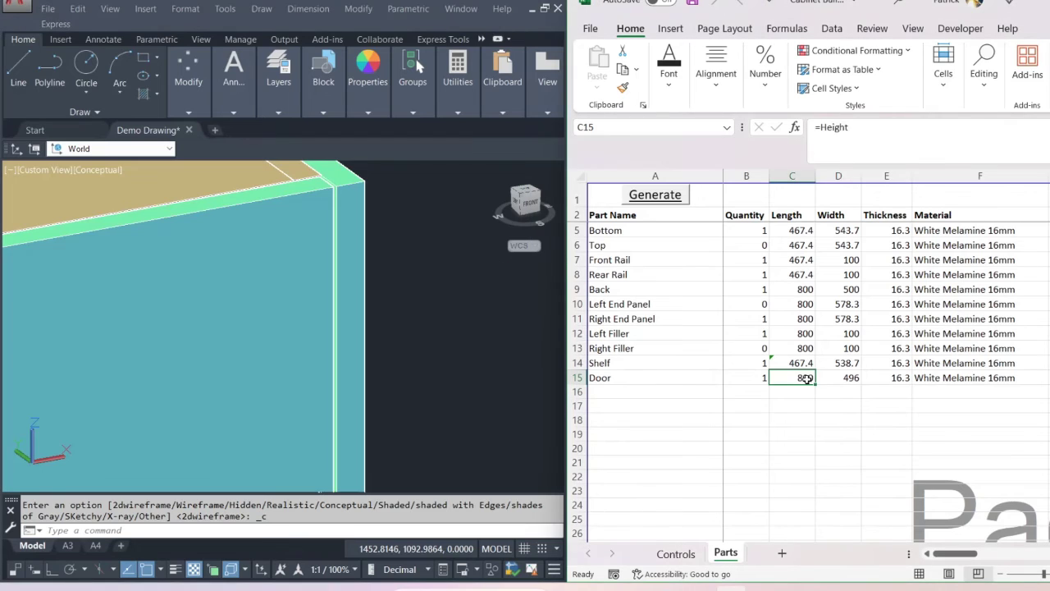
left_click(867, 139)
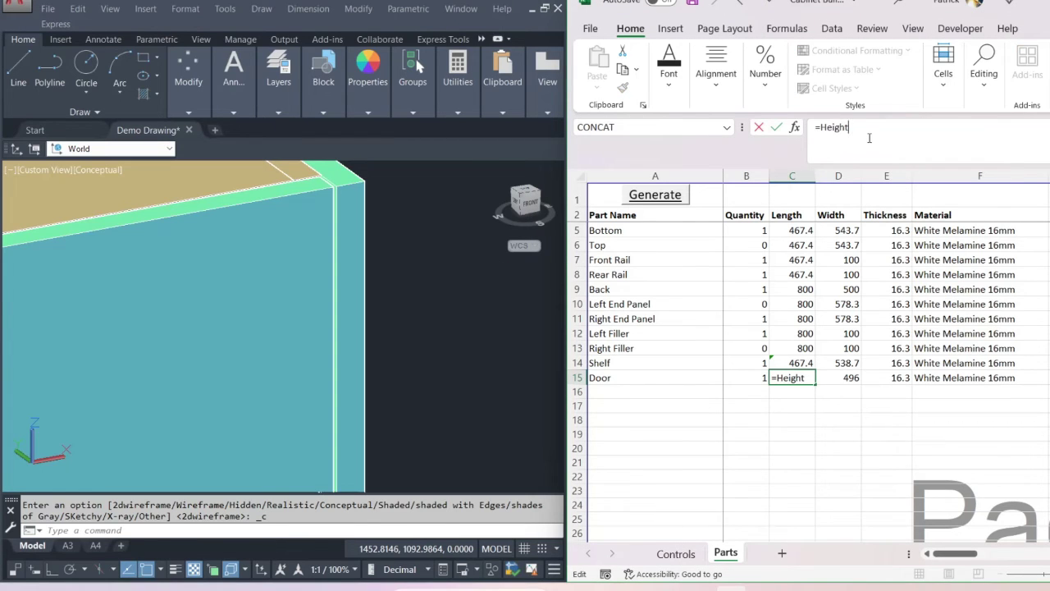
type("-2")
key("Return")
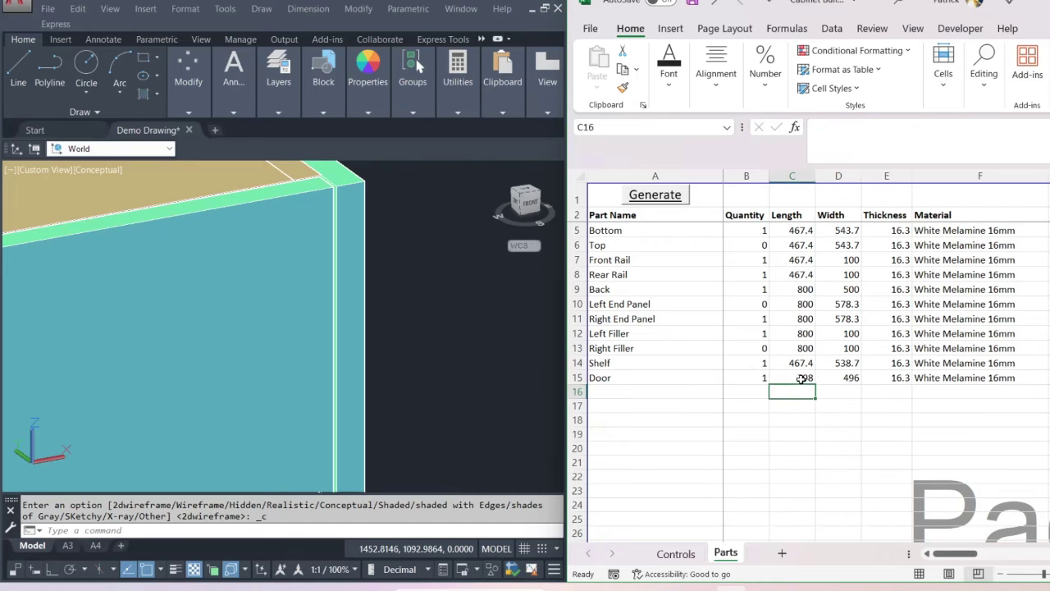
Return the drawing to 2D Wireframe and replace the cabinet with one regenerated using the shortened Door
scroll(388, 308, "down", 6)
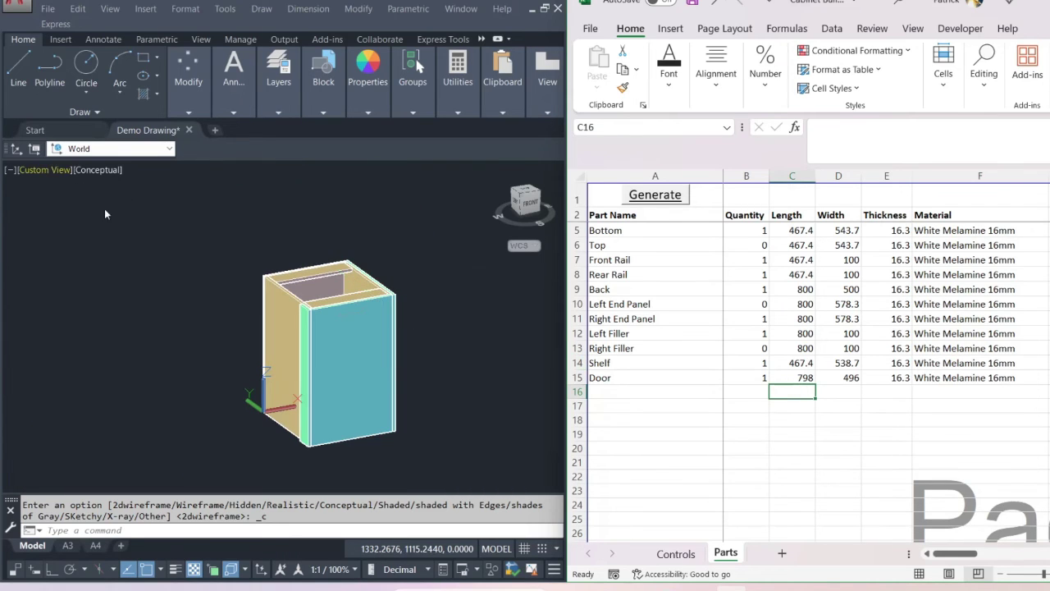
left_click(109, 171)
left_click(156, 207)
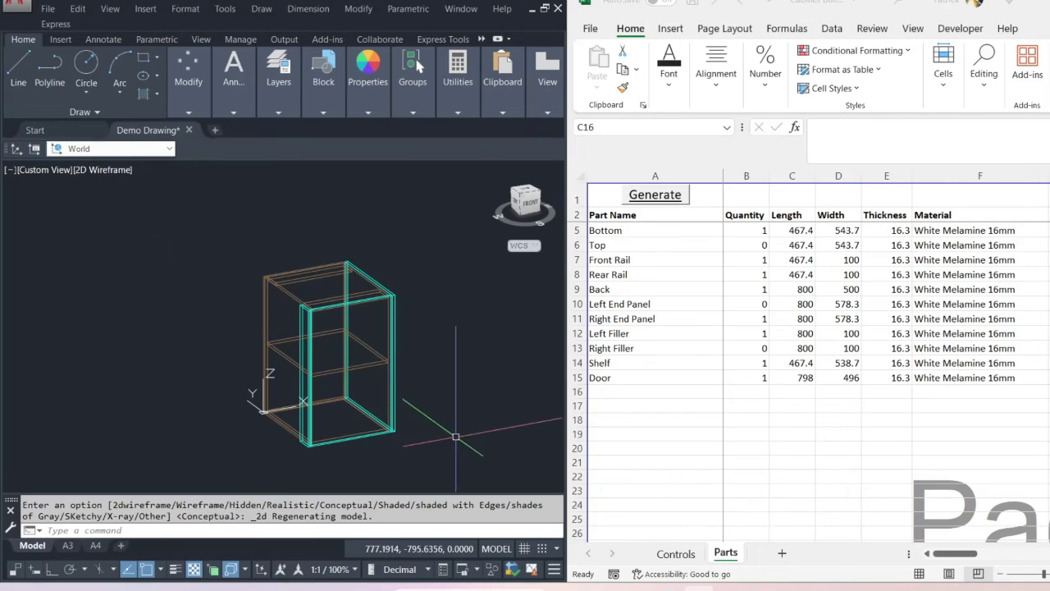
left_click(447, 469)
left_click(242, 283)
key("Delete")
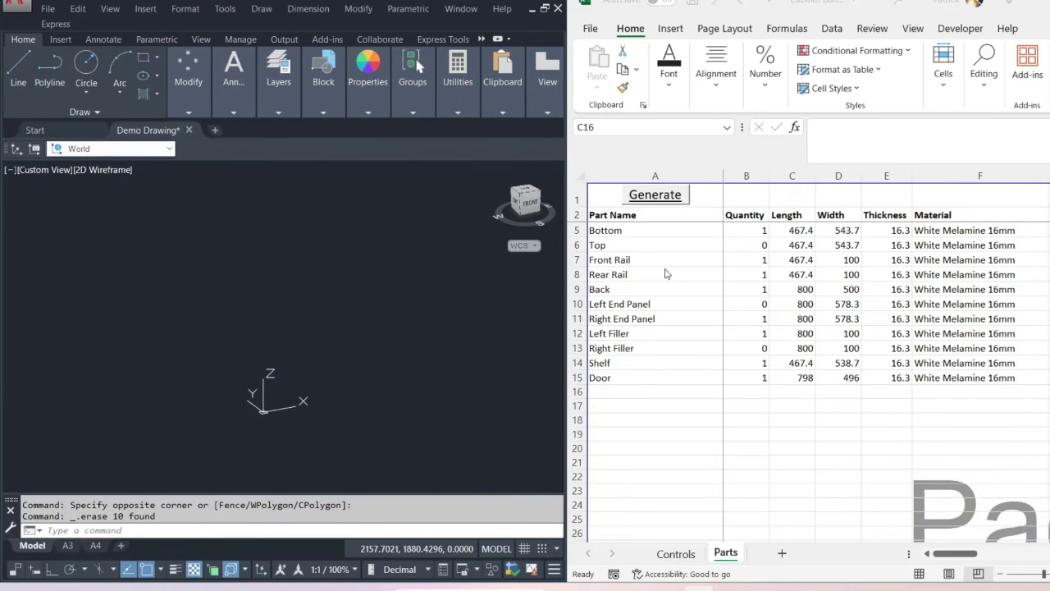
left_click(654, 194)
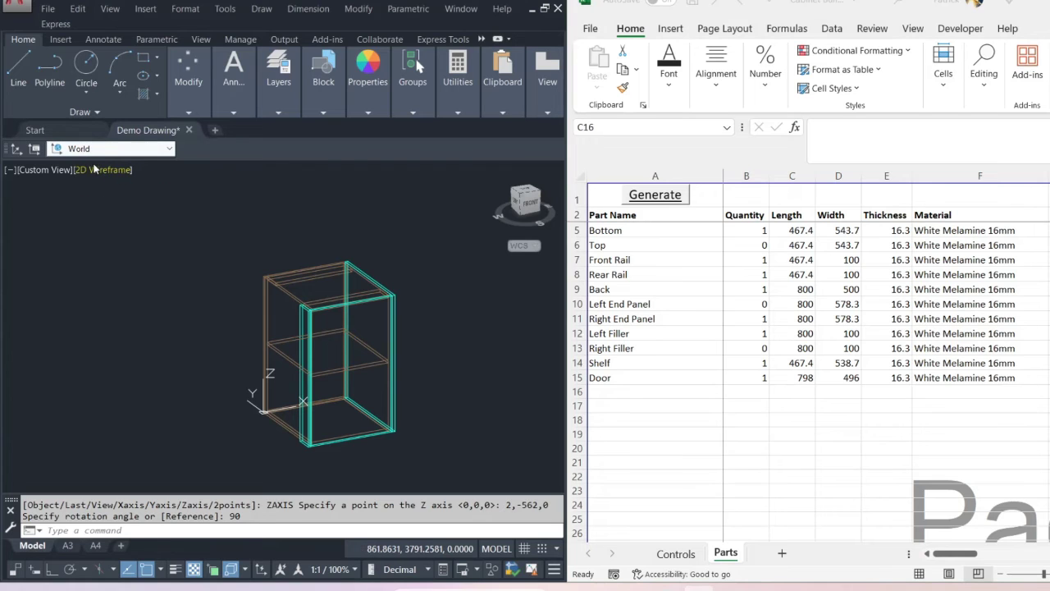
Inspect the door's top edge and the whole cabinet in the Conceptual visual style, and return to 2D Wireframe
left_click(94, 169)
left_click(123, 222)
scroll(381, 295, "up", 5)
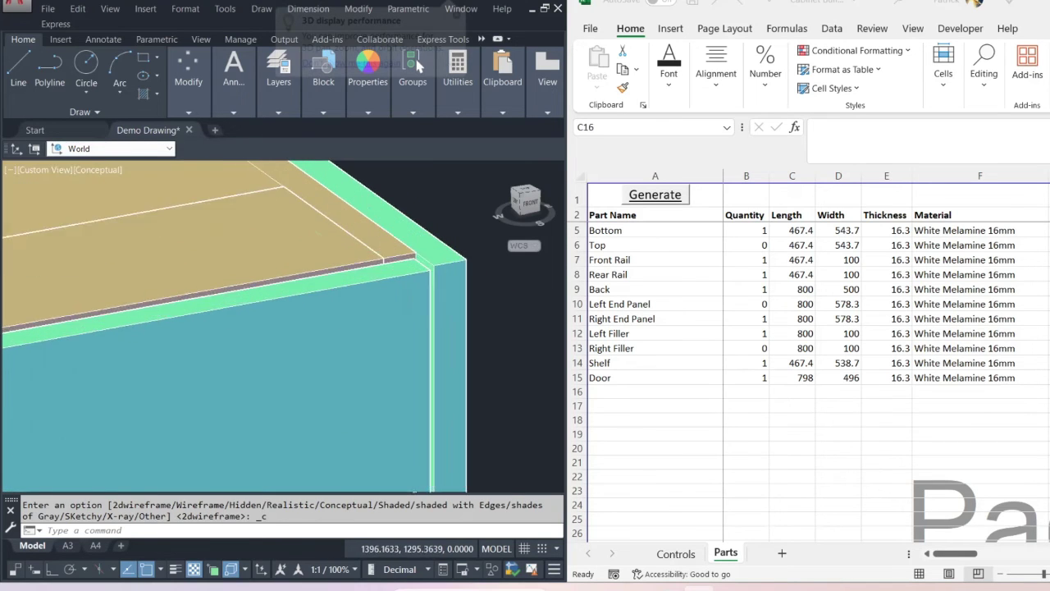
middle_click_drag(413, 281, 339, 288, "shift")
scroll(320, 277, "down", 5)
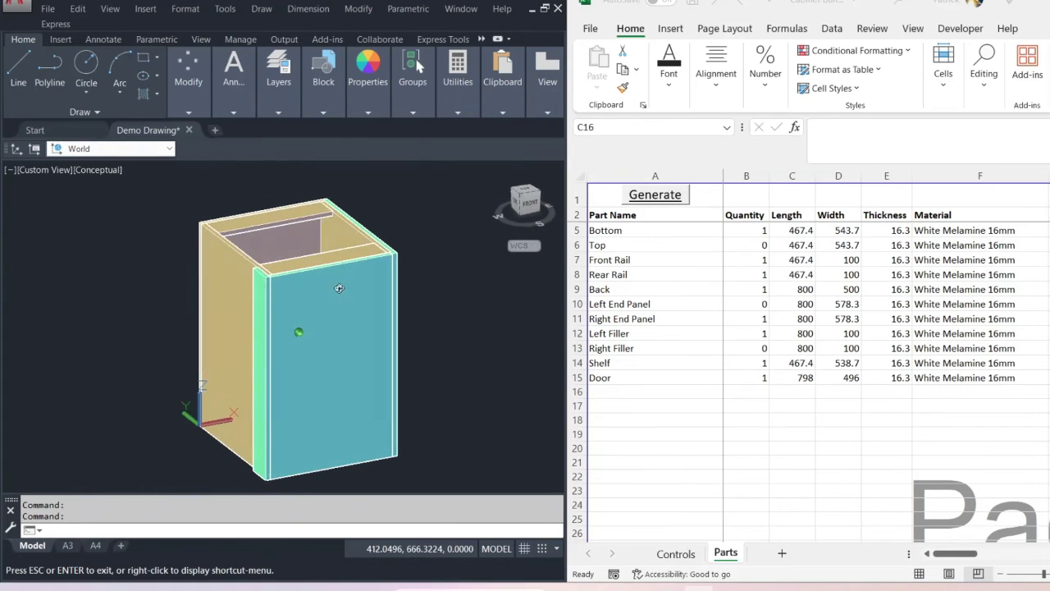
left_click(94, 170)
left_click(136, 206)
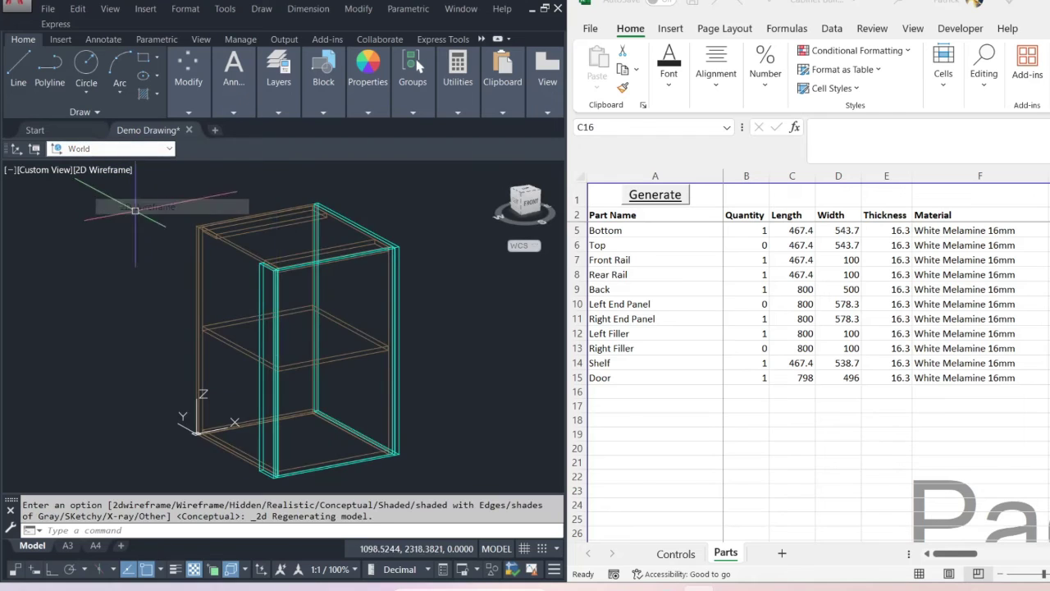
scroll(386, 362, "down", 2)
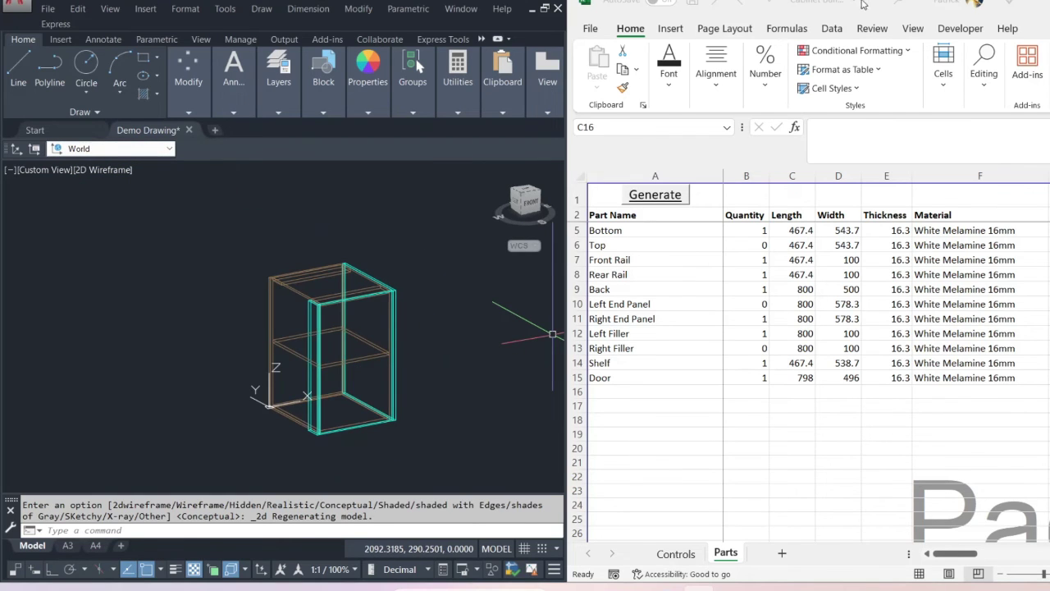
Set the Door's Quantity to 0 and replace the drawn cabinet with one regenerated from the parts list
left_click(758, 379)
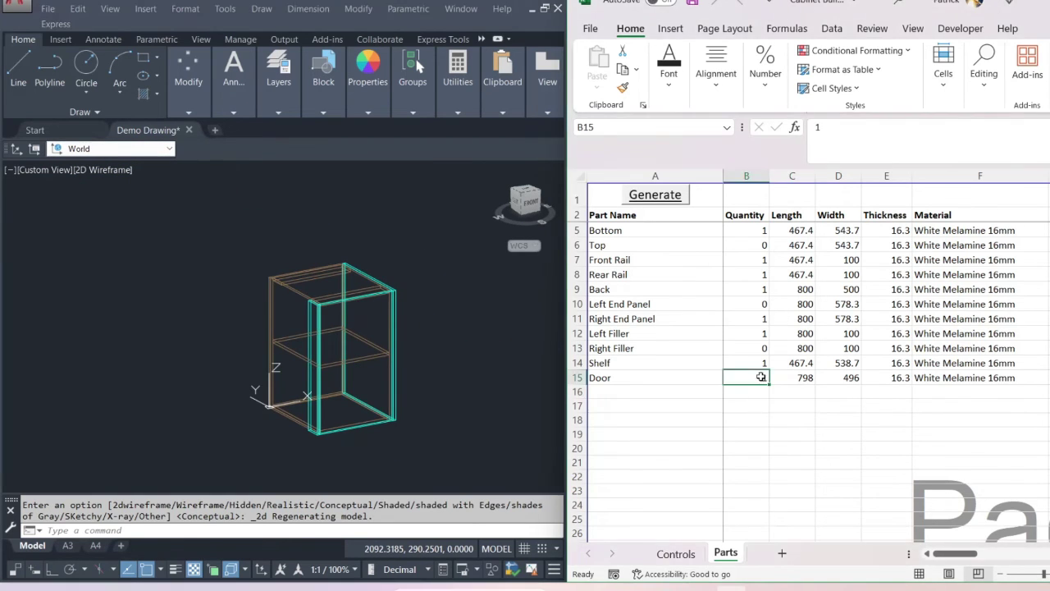
type("0")
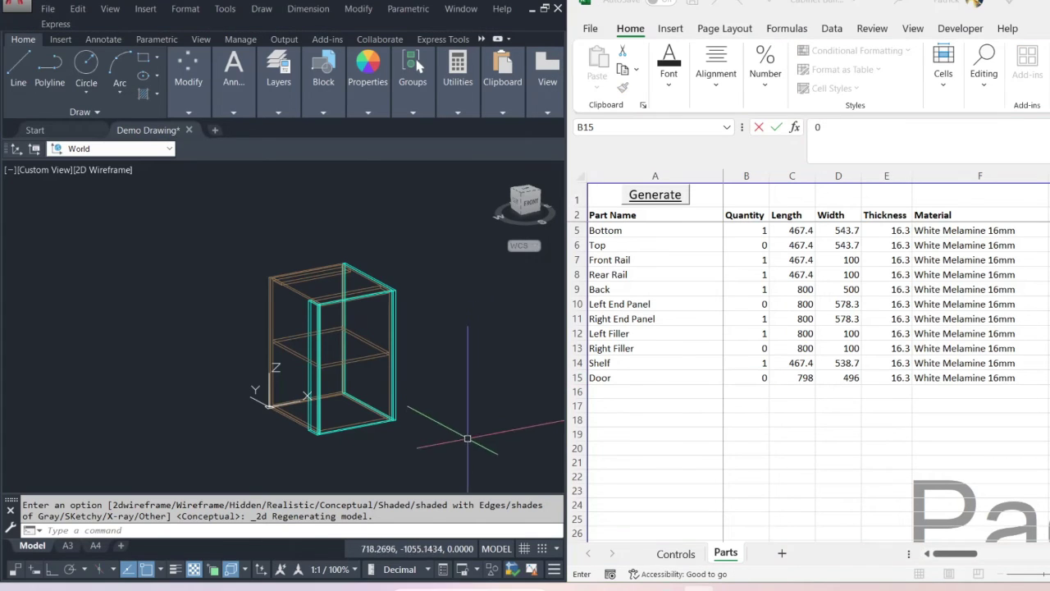
left_click(468, 441)
left_click(249, 272)
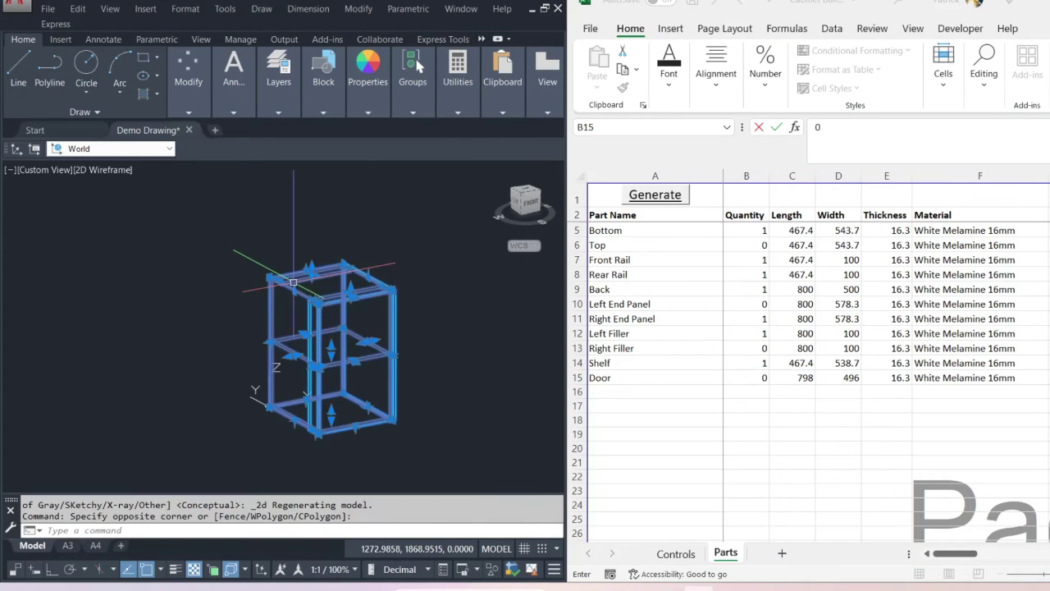
key("Delete")
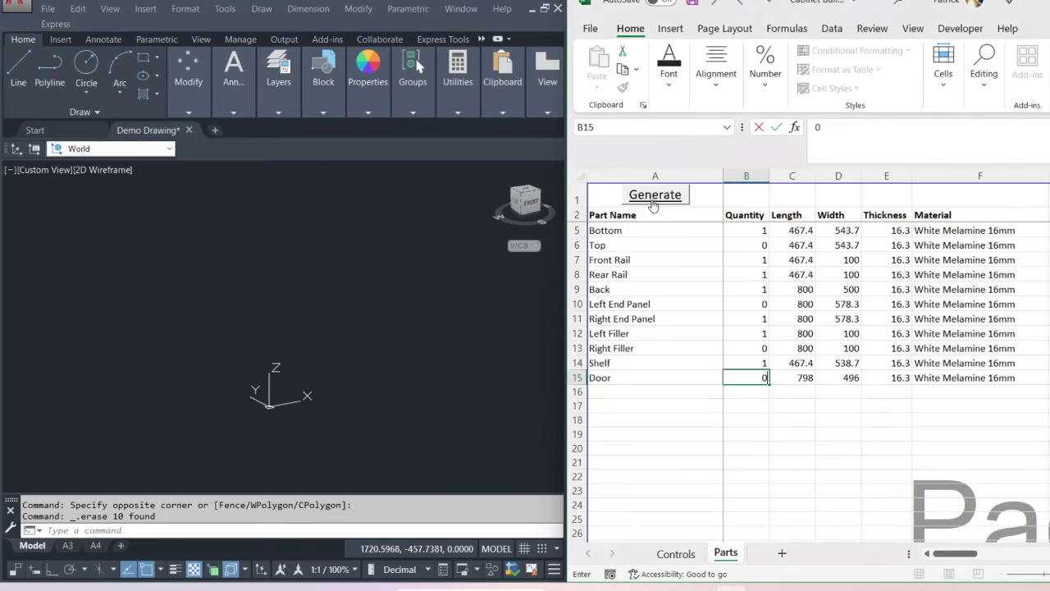
left_click(654, 194)
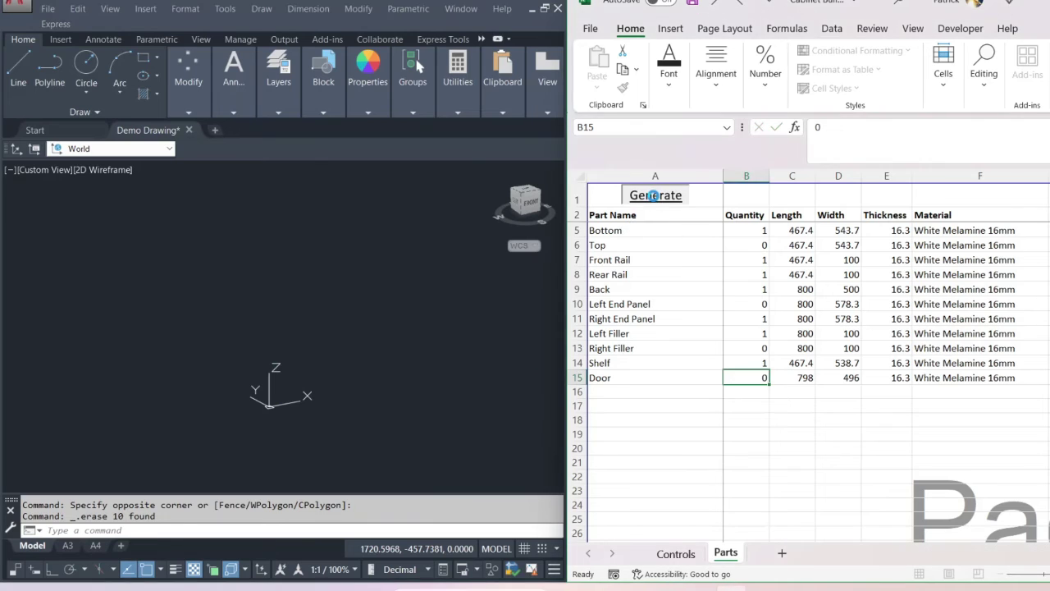
Display the cabinet without its door in the Conceptual visual style
left_click(118, 170)
left_click(167, 222)
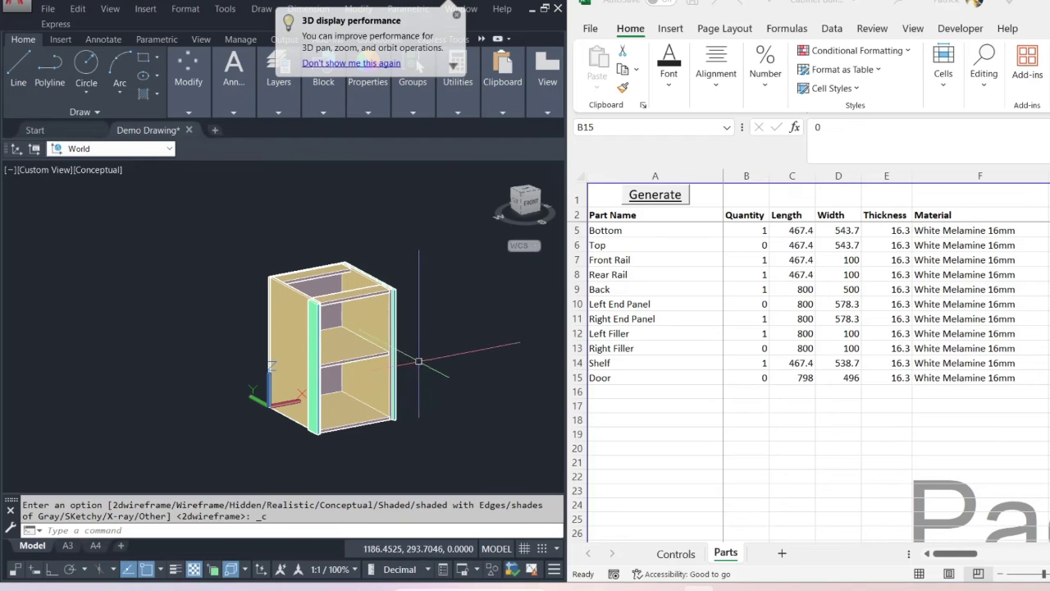
Erase the whole cabinet from the drawing and restore the 2D Wireframe visual style
left_click(427, 433)
left_click(219, 239)
key("Delete")
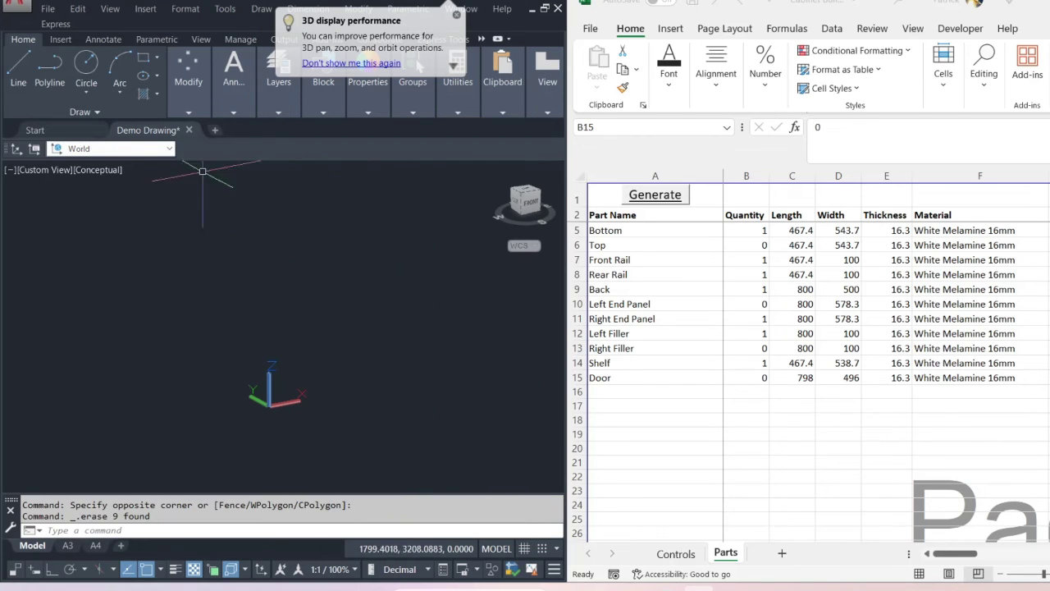
left_click(105, 172)
left_click(158, 207)
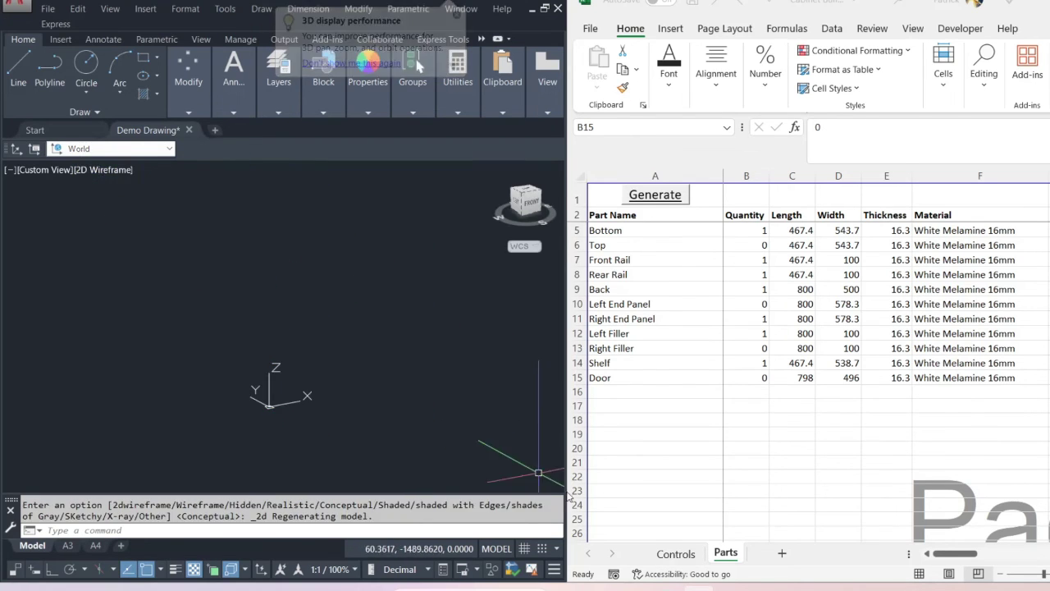
Set Product Position X to -1000 on the Controls sheet
left_click(675, 555)
left_click(674, 554)
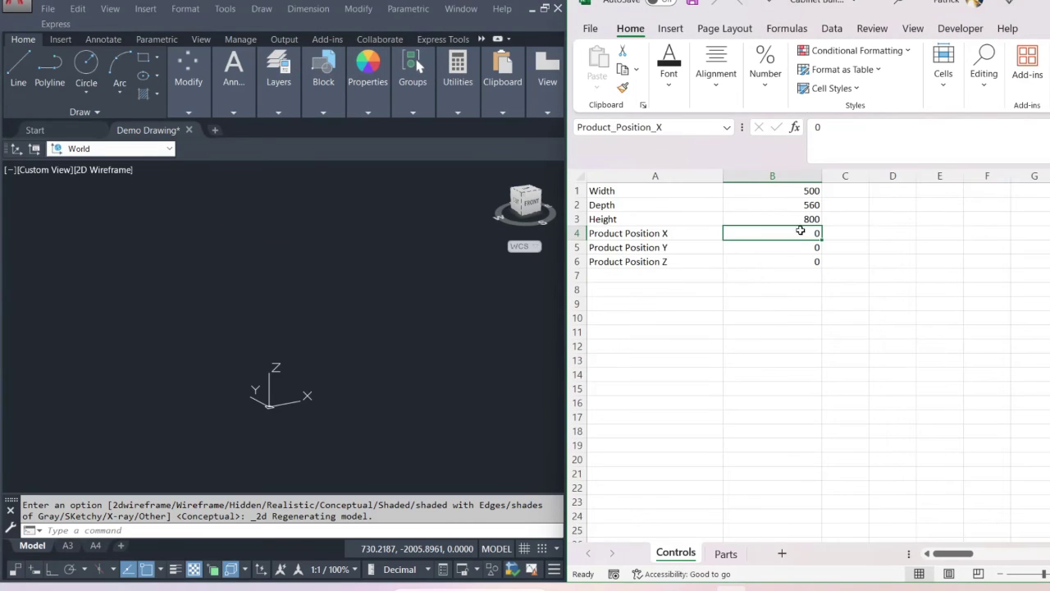
left_click(796, 261)
left_click(796, 236)
type("-1000")
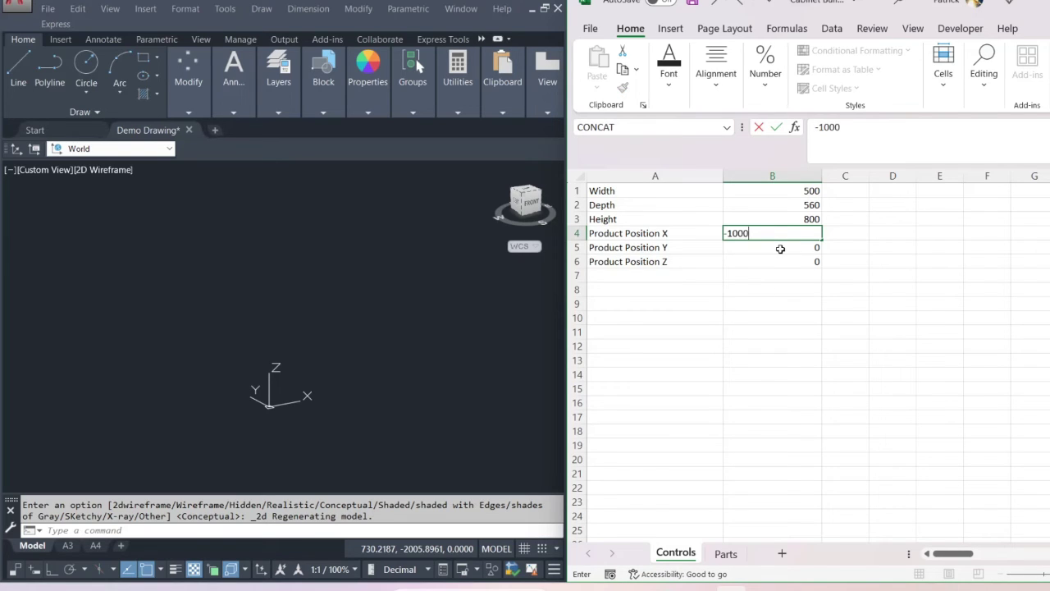
key("Return")
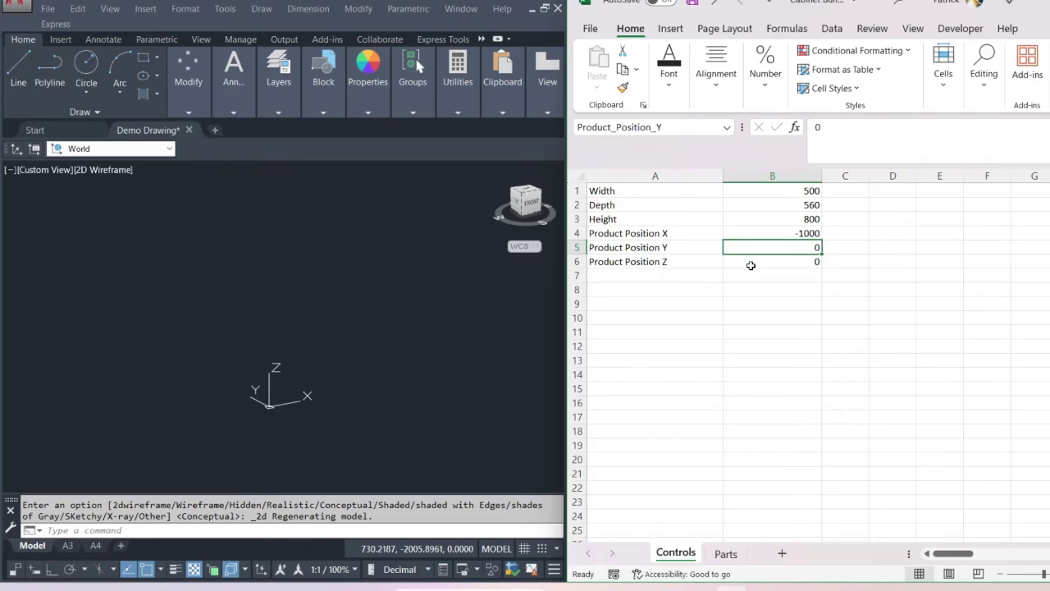
Set Product Position Y to -500 and Product Position Z to 300
type("-5")
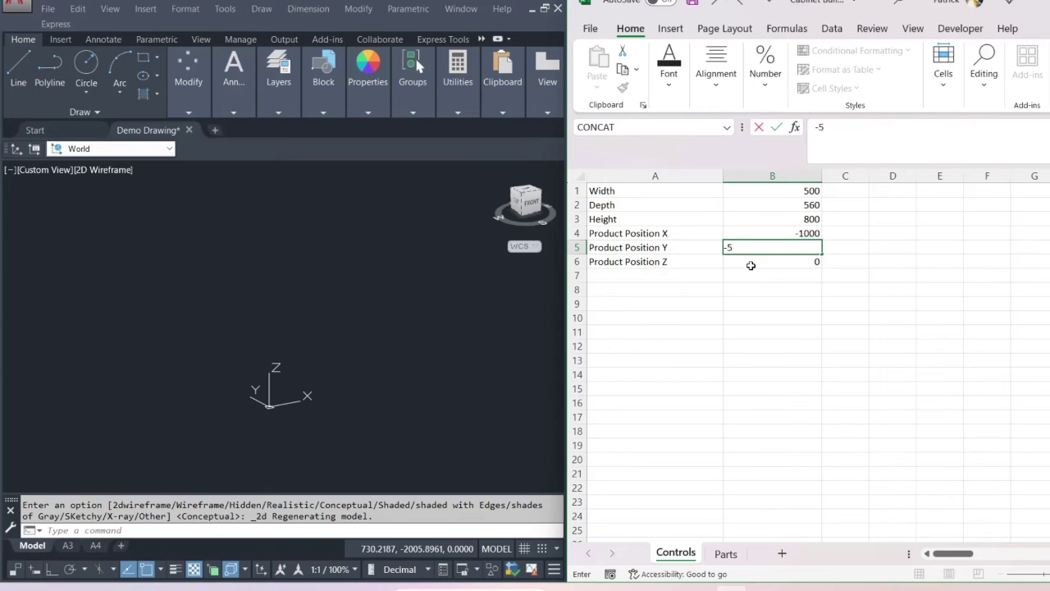
type("00")
left_click(316, 458)
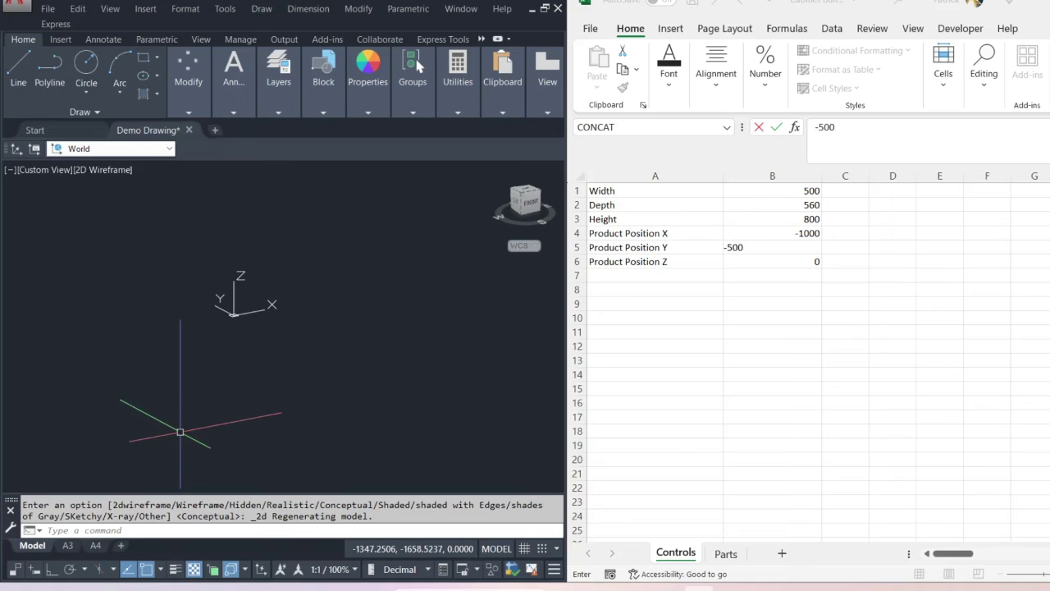
left_click(777, 279)
left_click(791, 264)
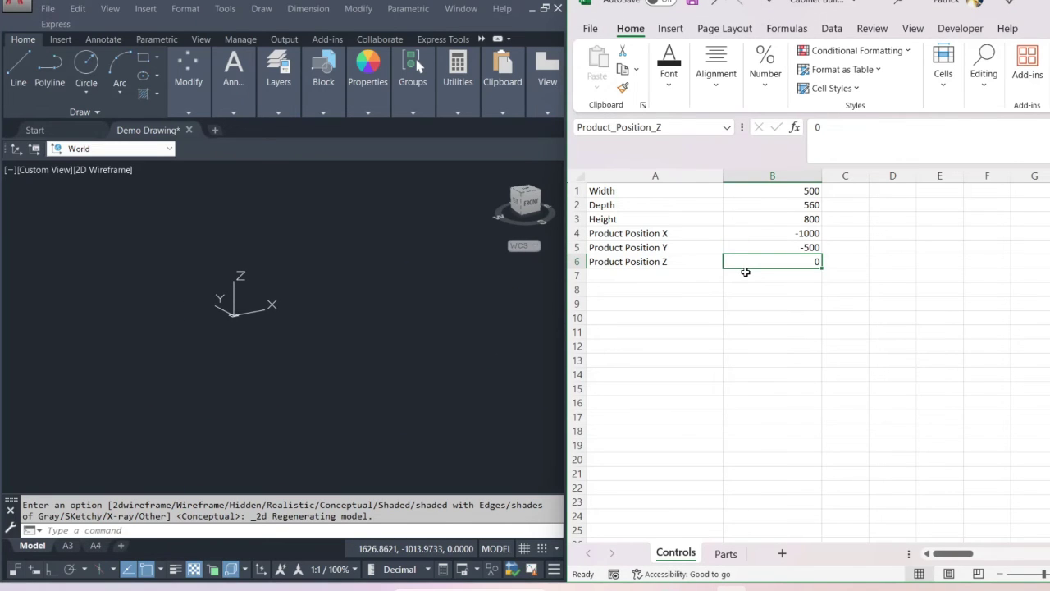
type("300")
key("Return")
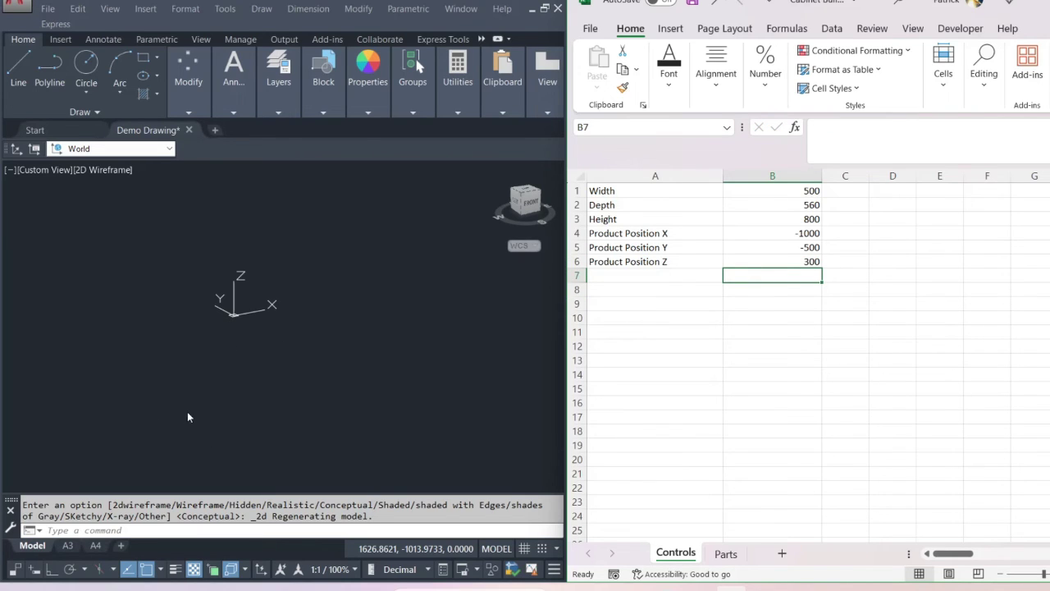
Generate the cabinet from the Parts sheet at its new product position in the drawing
left_click(190, 361)
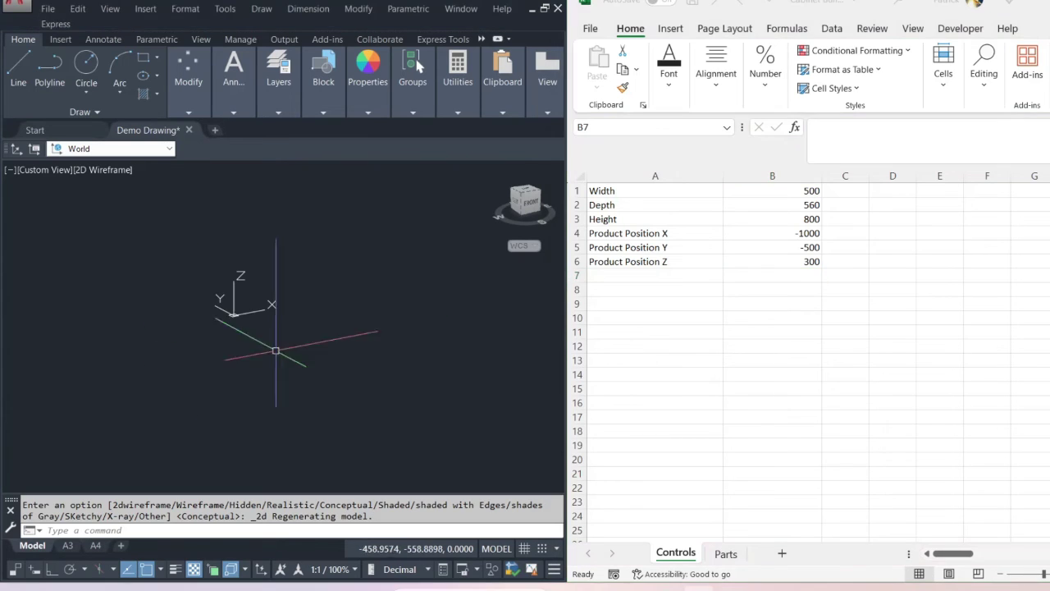
left_click(726, 554)
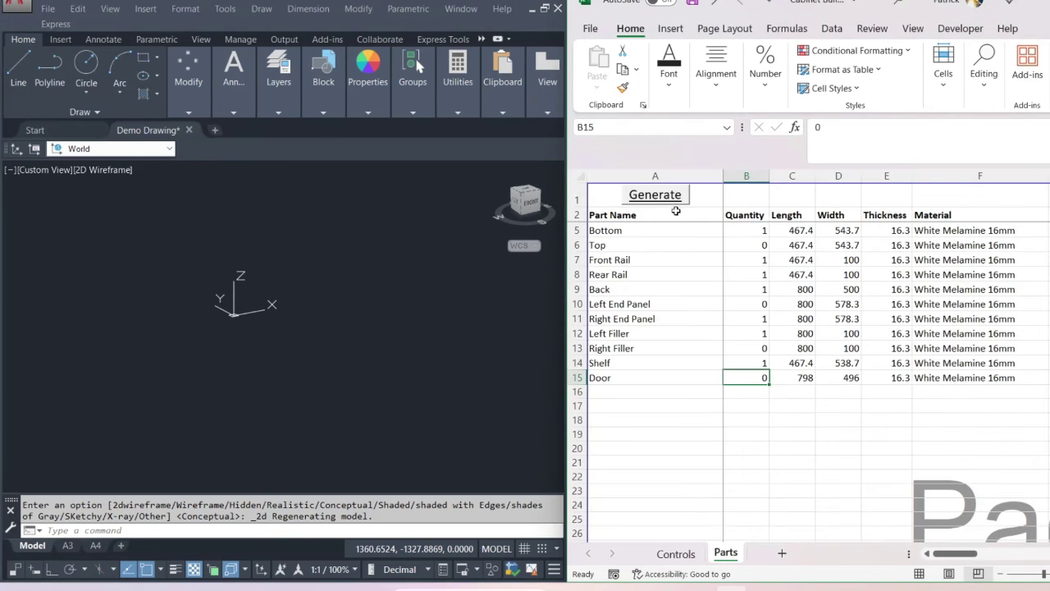
left_click(674, 200)
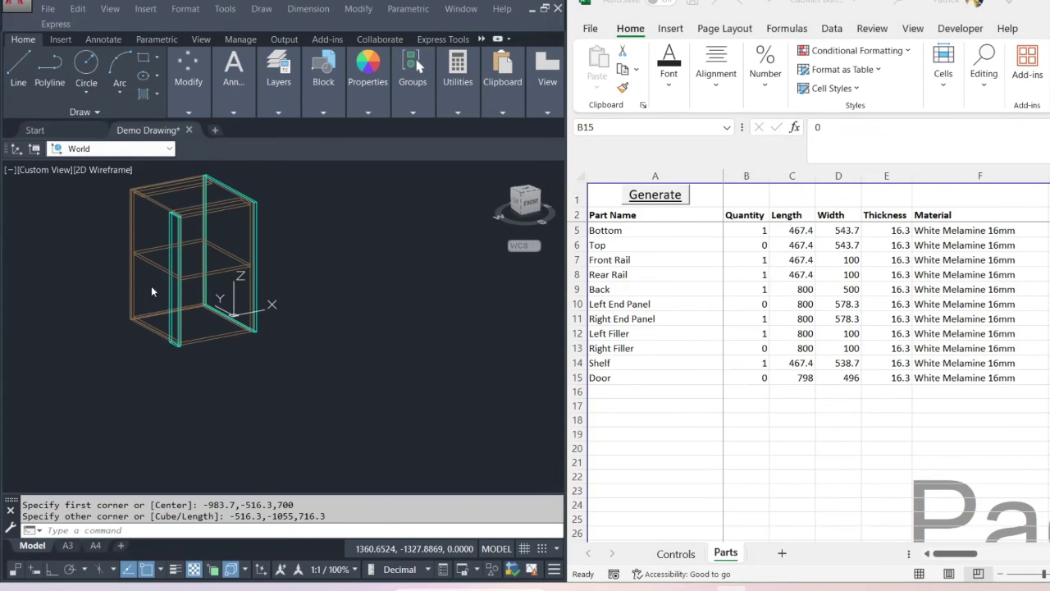
middle_click_drag(106, 319, 143, 329)
scroll(143, 329, "up", 5)
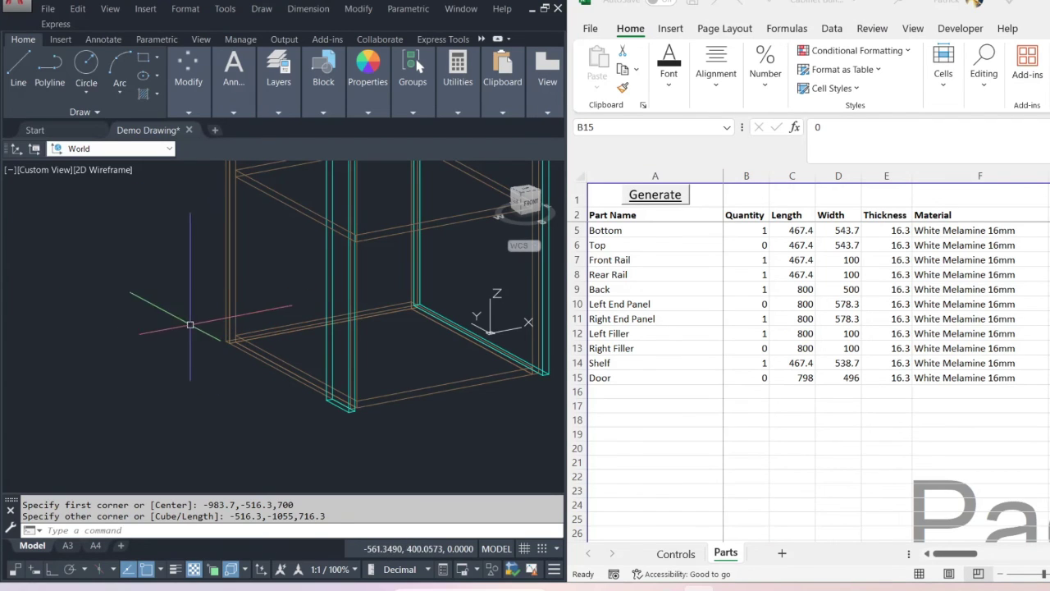
Identify the coordinates of the cabinet's bottom rear-left corner with the ID command and compare them with the product position on the Controls sheet
left_click(168, 296)
type("i")
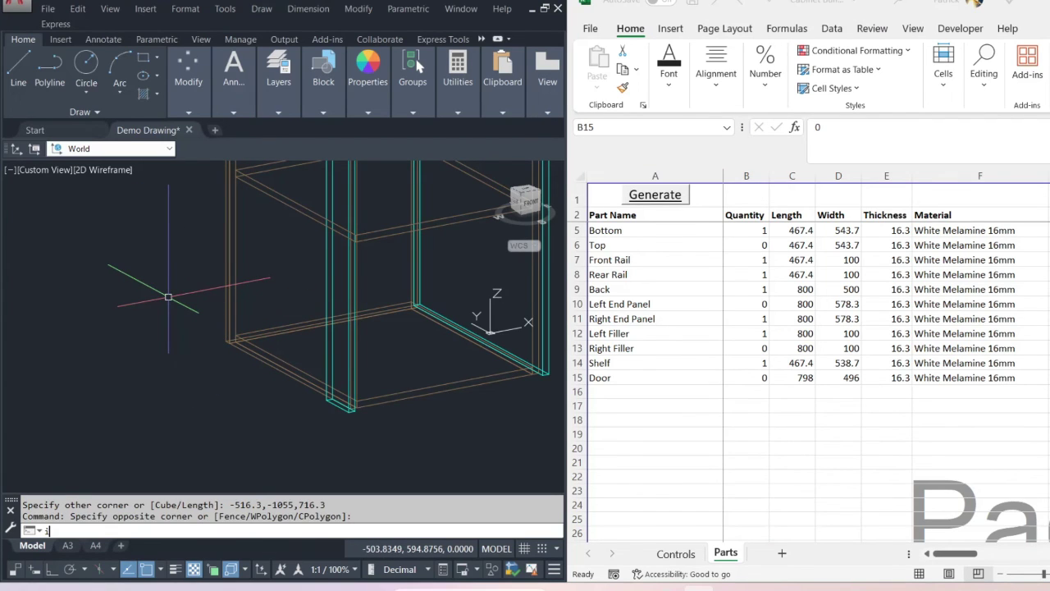
type("d")
key("Return")
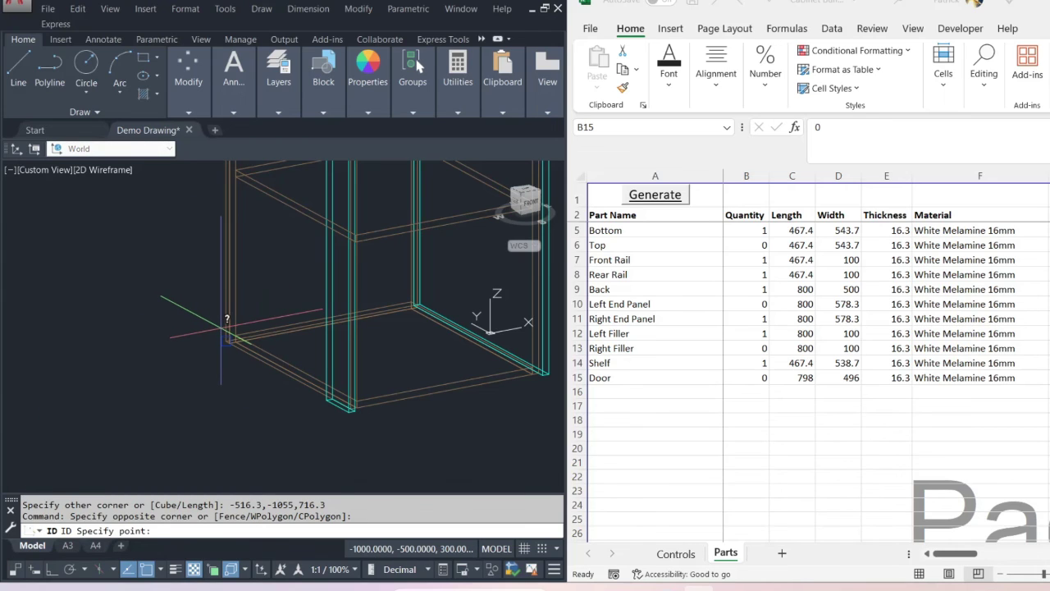
left_click(228, 337)
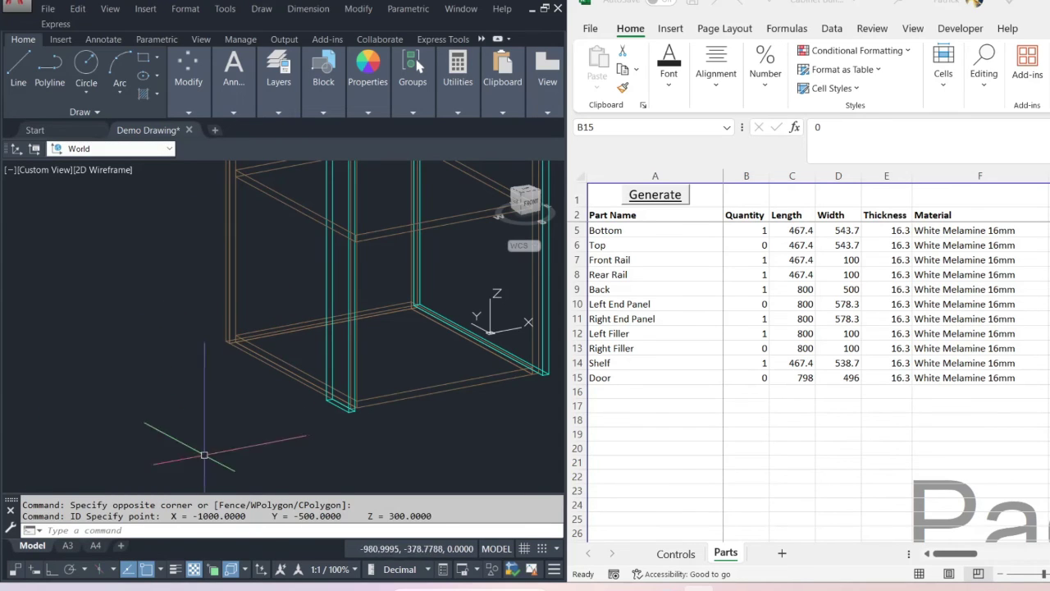
left_click_drag(182, 516, 439, 516)
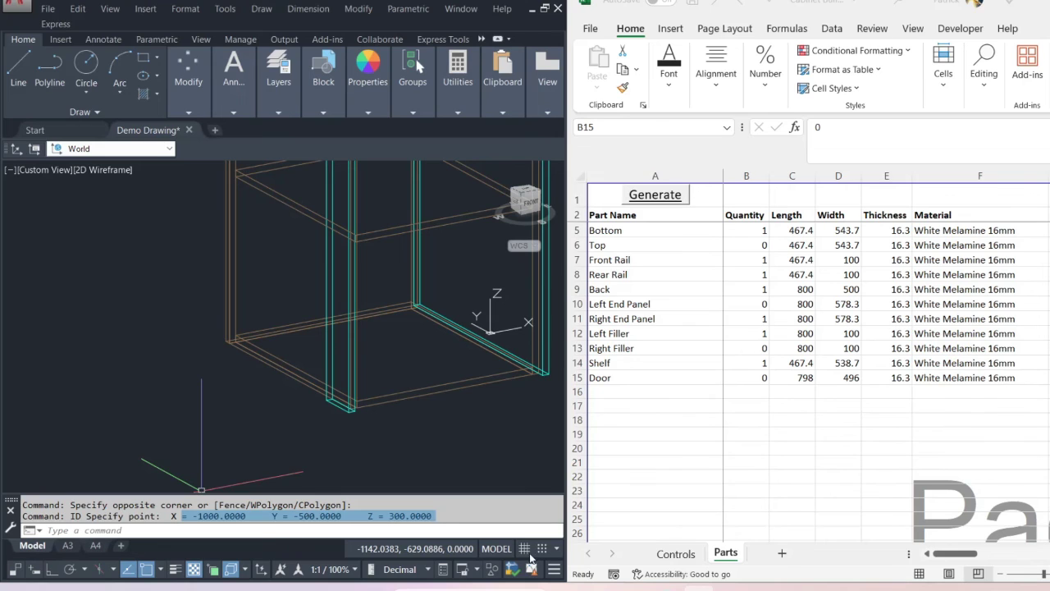
left_click(675, 553)
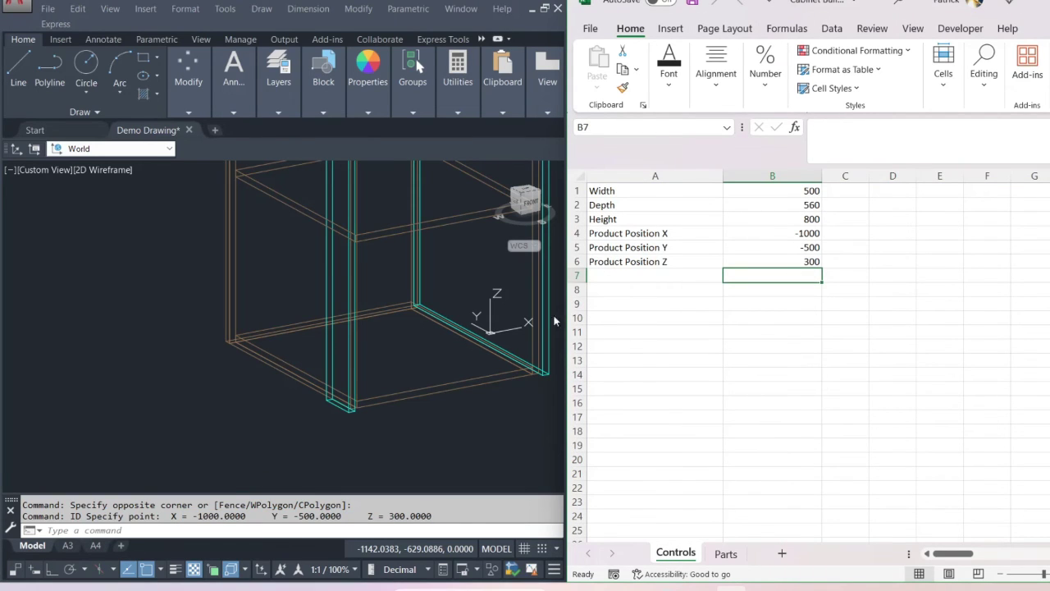
Review the whole cabinet, the Left End Panel's width formula, and the position and rotation columns on the Parts sheet
scroll(341, 333, "down", 5)
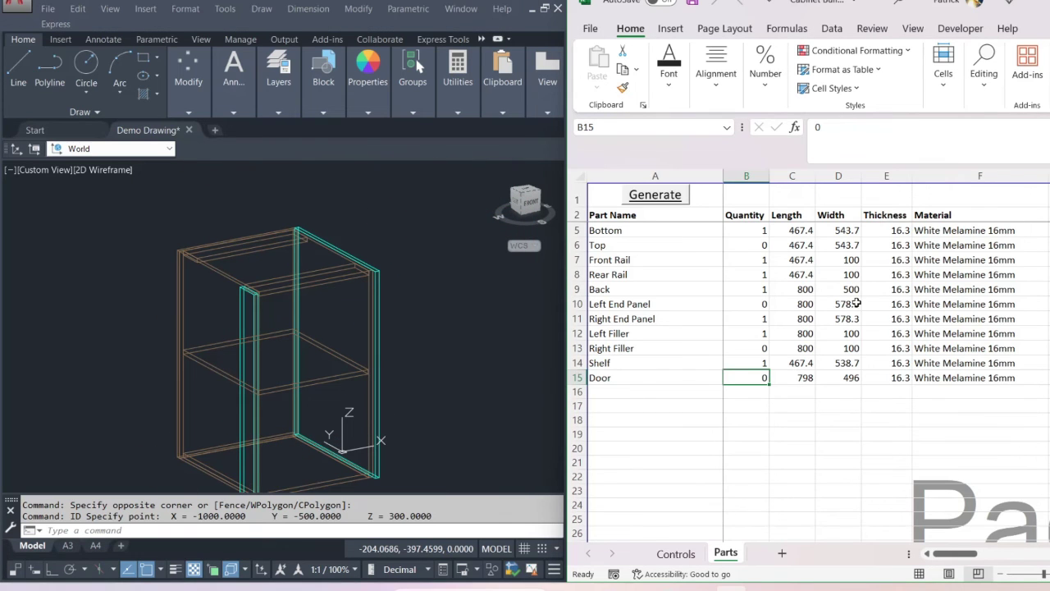
left_click(850, 303)
mouse_move(1005, 2)
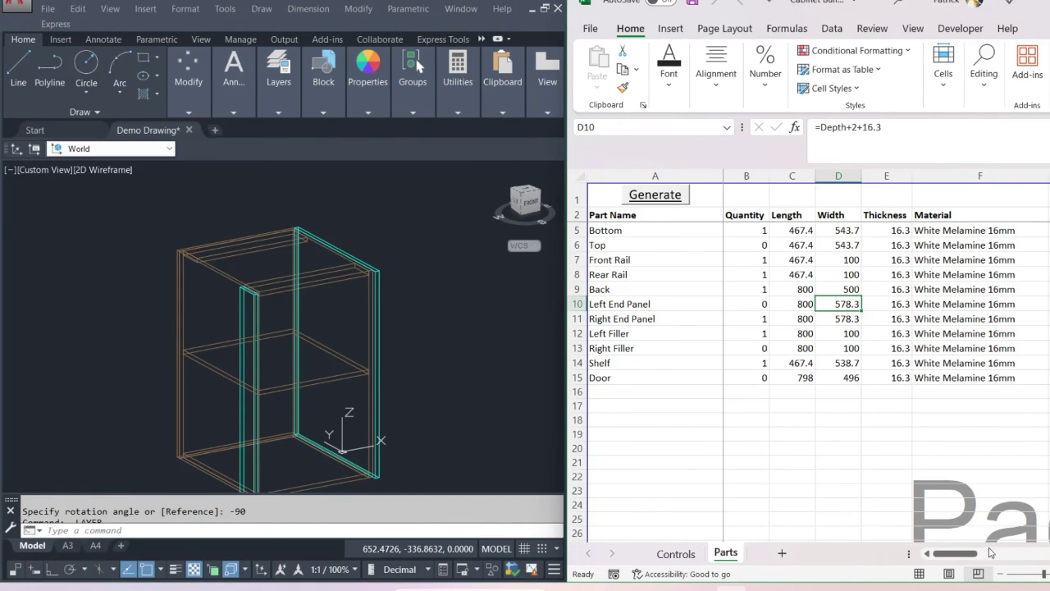
left_click_drag(959, 558, 1021, 548)
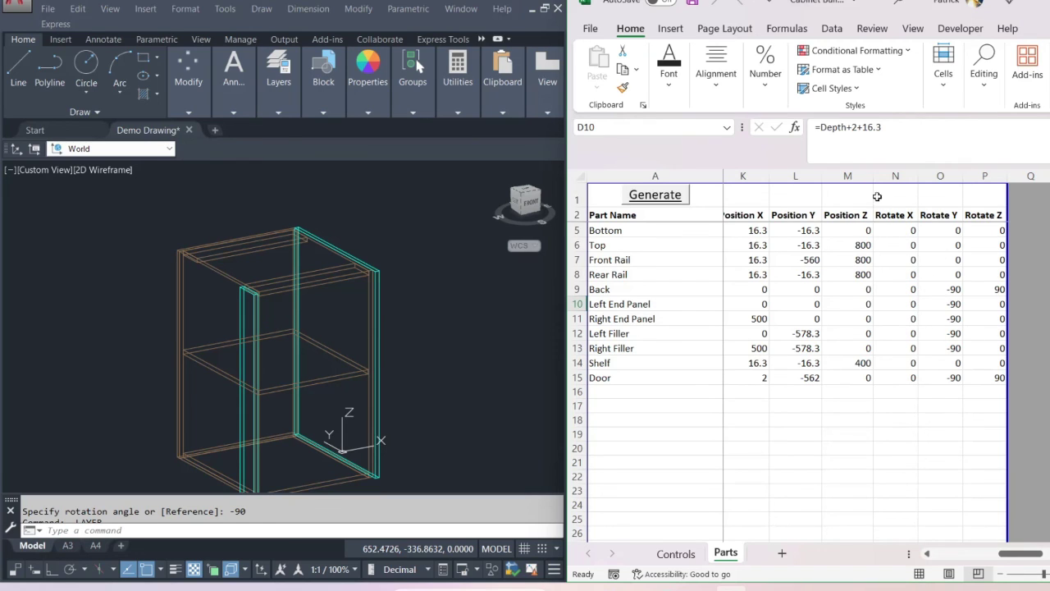